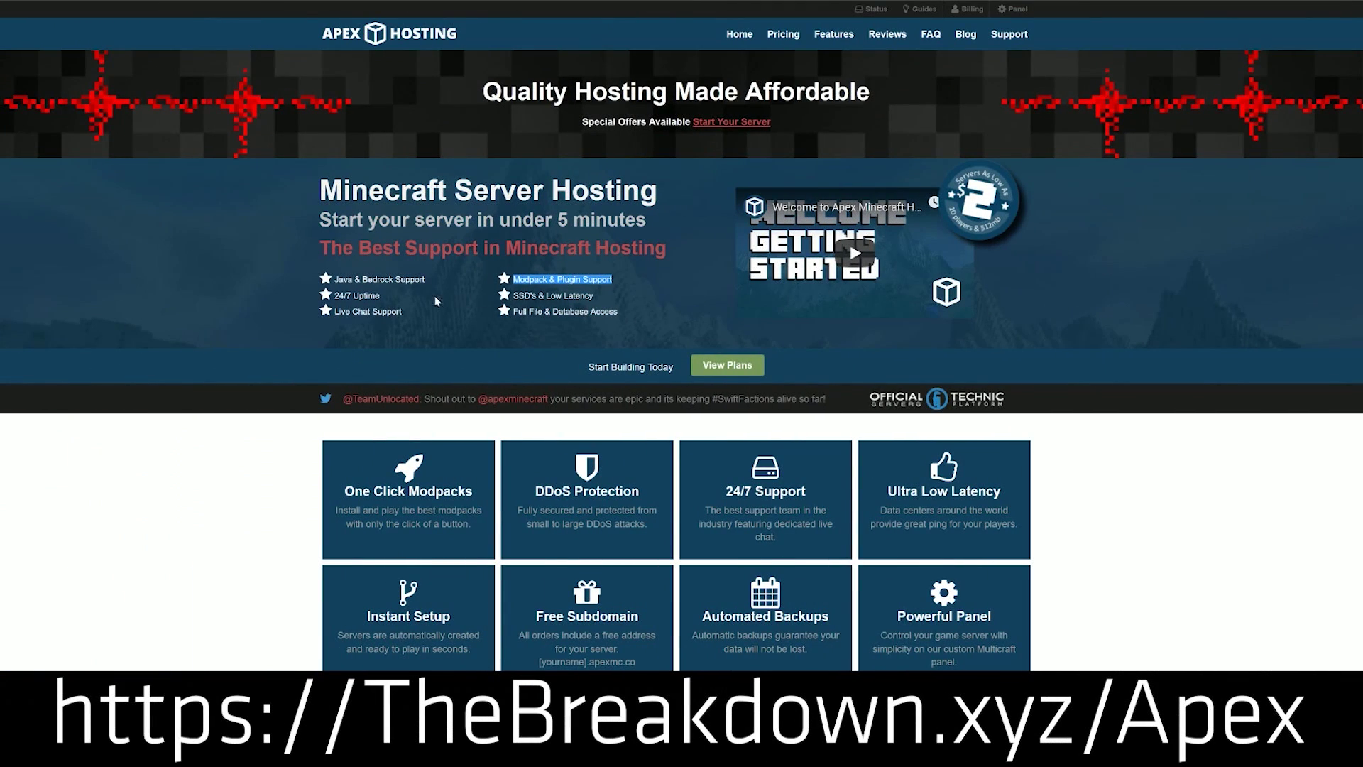
# - Highlight the 24/7 Uptime, 24/7 Support and One Click Modpacks features on Apex Hosting
pyautogui.moveTo(384, 296); pyautogui.dragTo(342, 292)
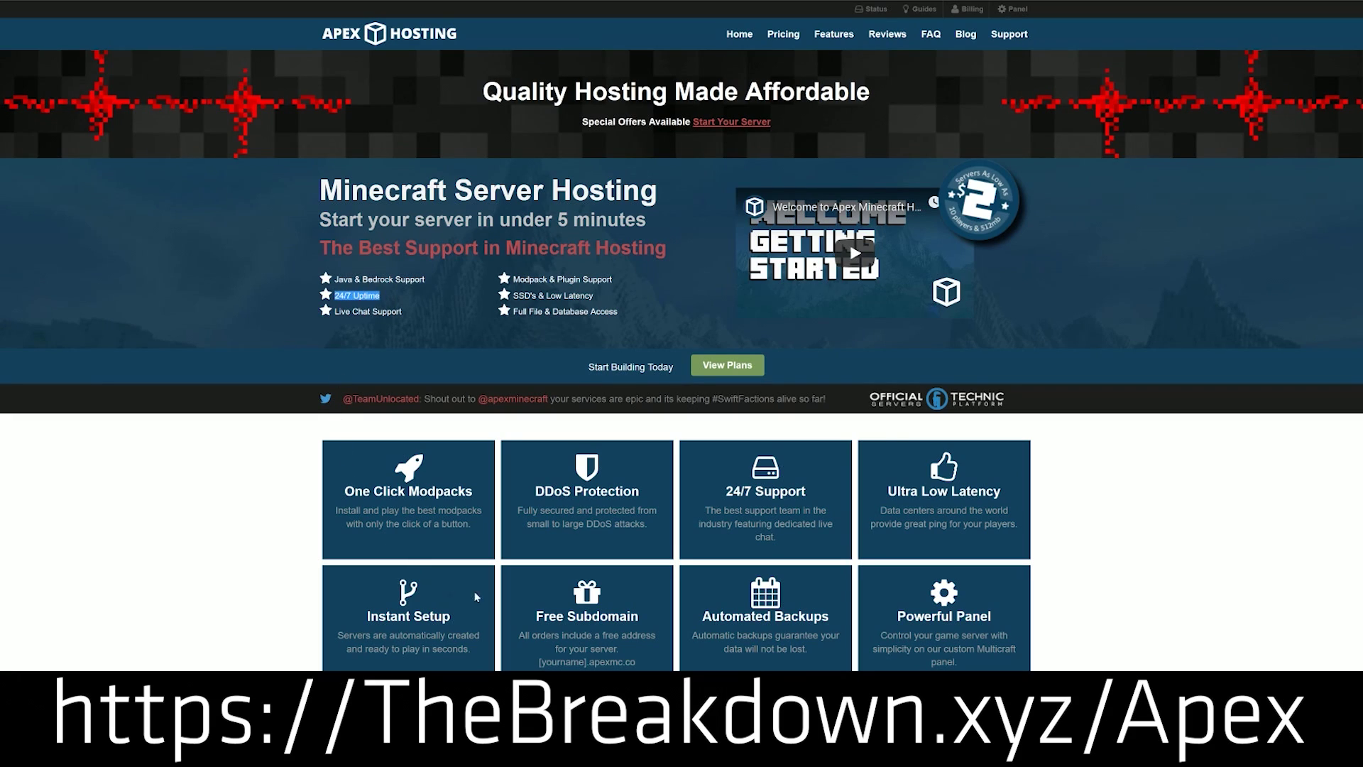
pyautogui.moveTo(823, 492); pyautogui.dragTo(723, 493)
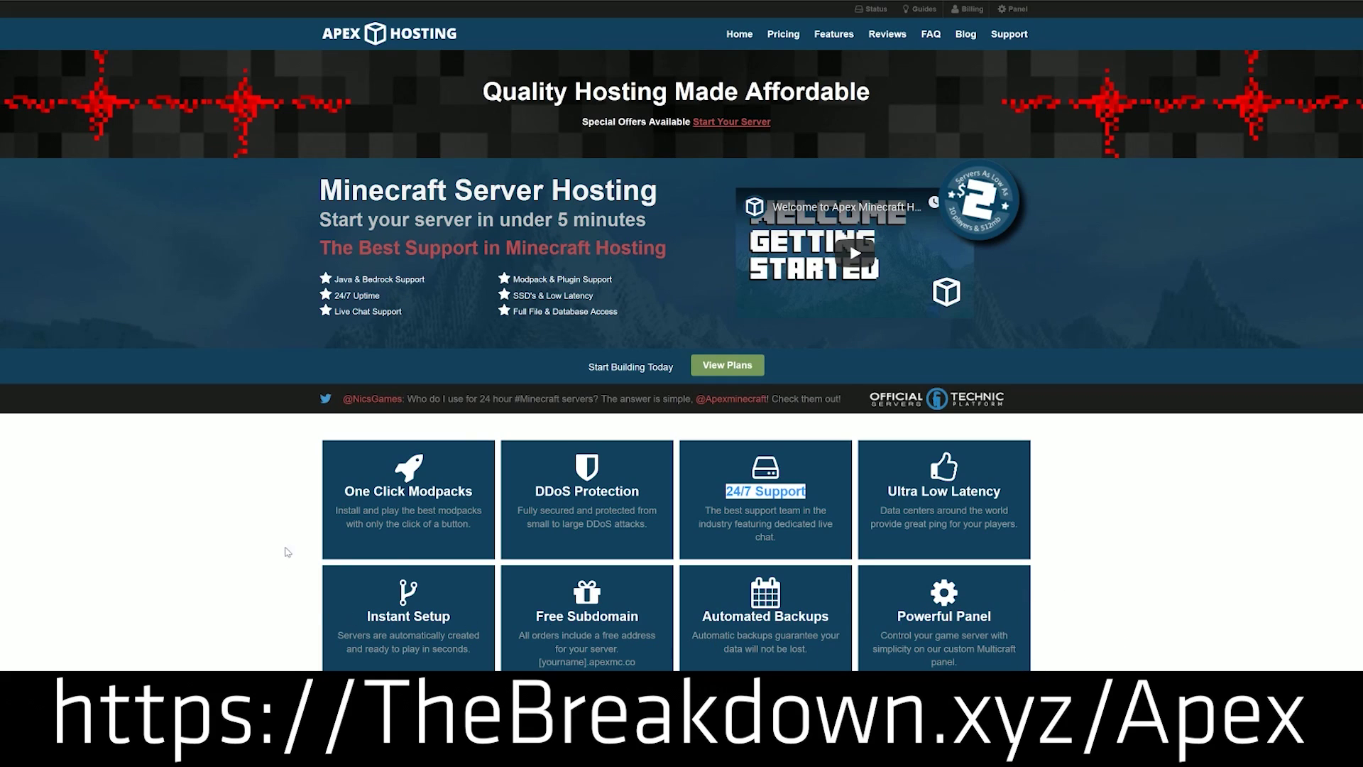
pyautogui.moveTo(344, 491); pyautogui.dragTo(473, 491)
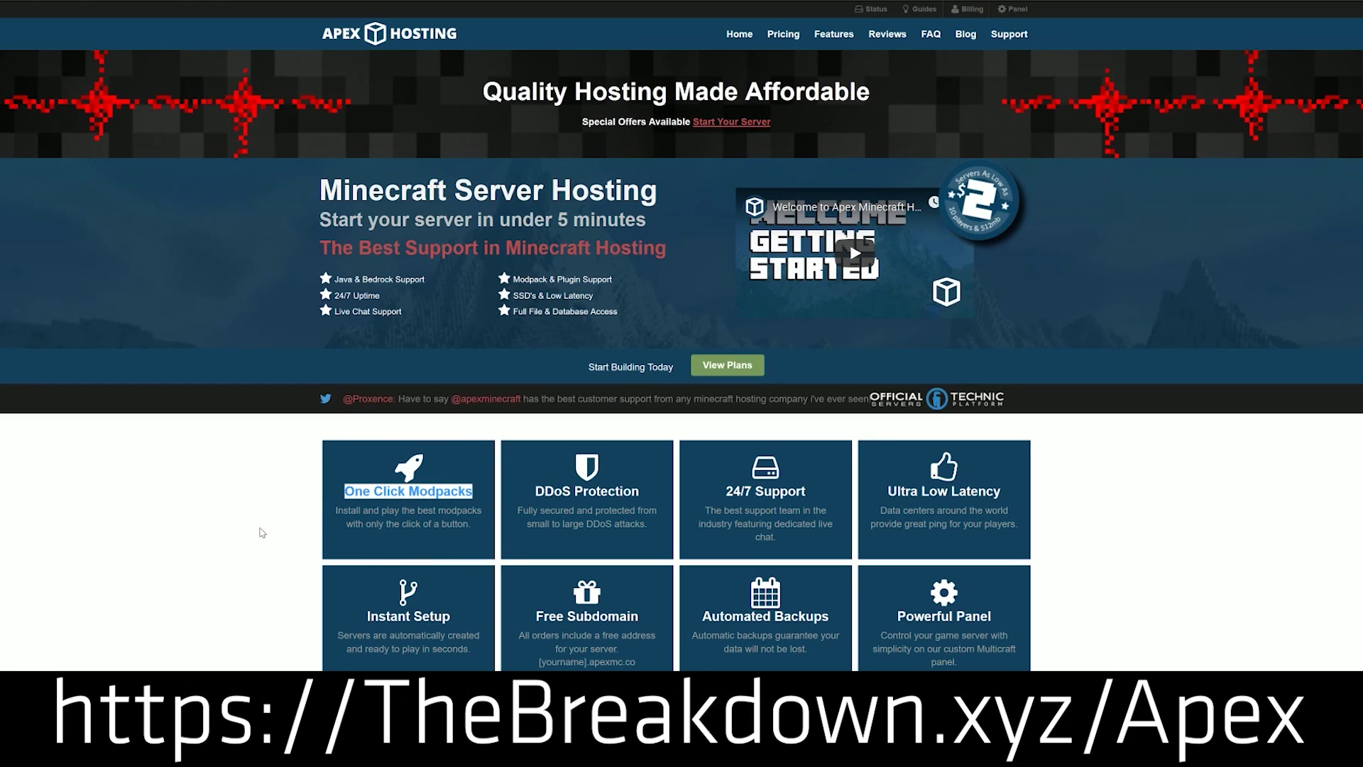
pyautogui.scroll(-3, 264, 533)
pyautogui.scroll(-7, 264, 533)
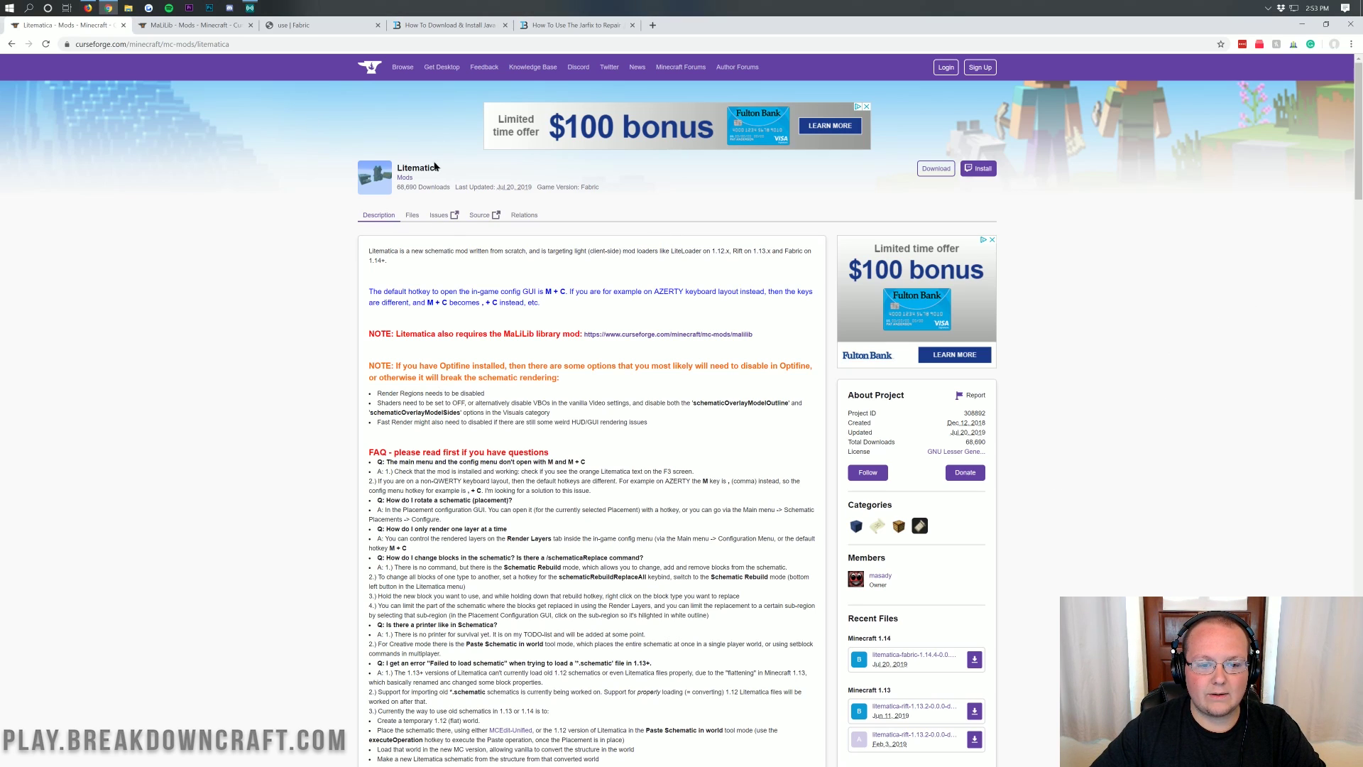
# - Download and keep the litematica-fabric-1.14.4 main file, then go to the MaLiLib tab
pyautogui.moveTo(396, 169); pyautogui.dragTo(444, 170)
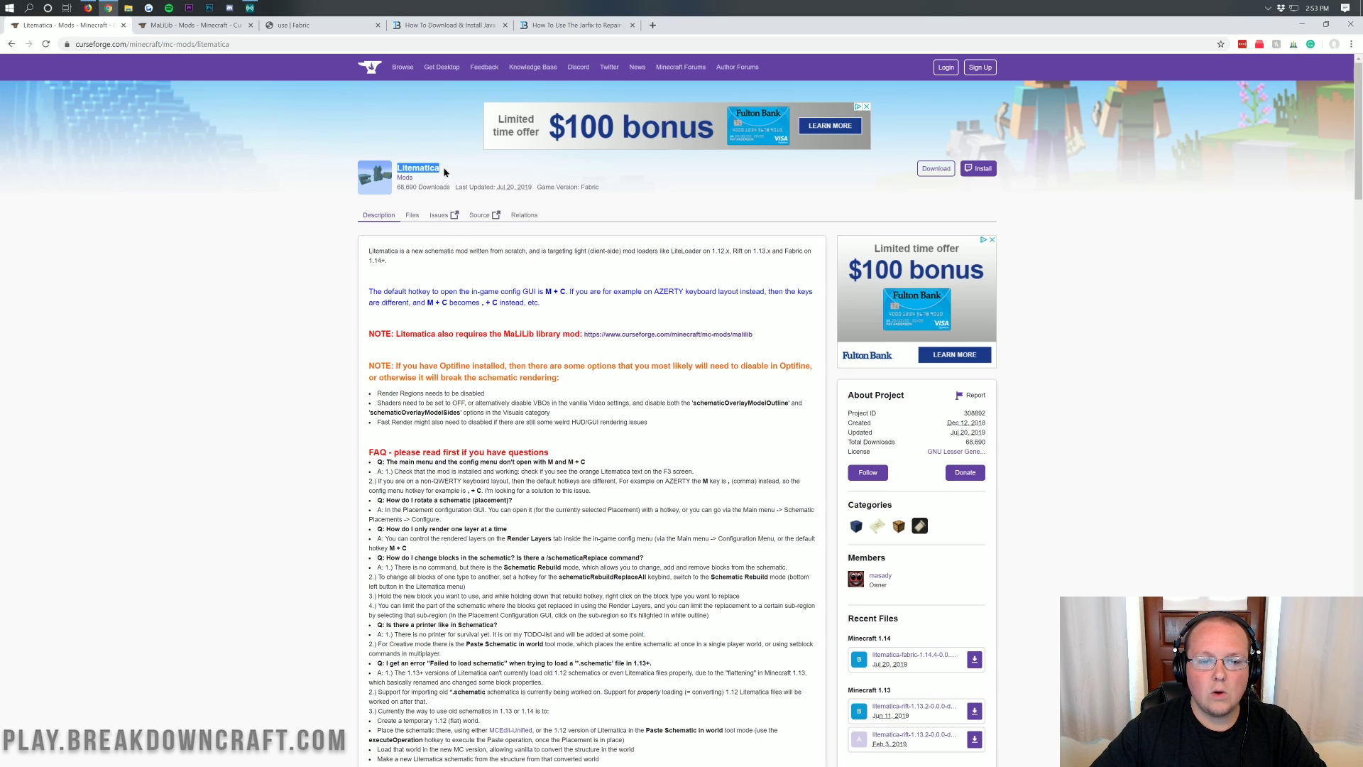
pyautogui.click(409, 217)
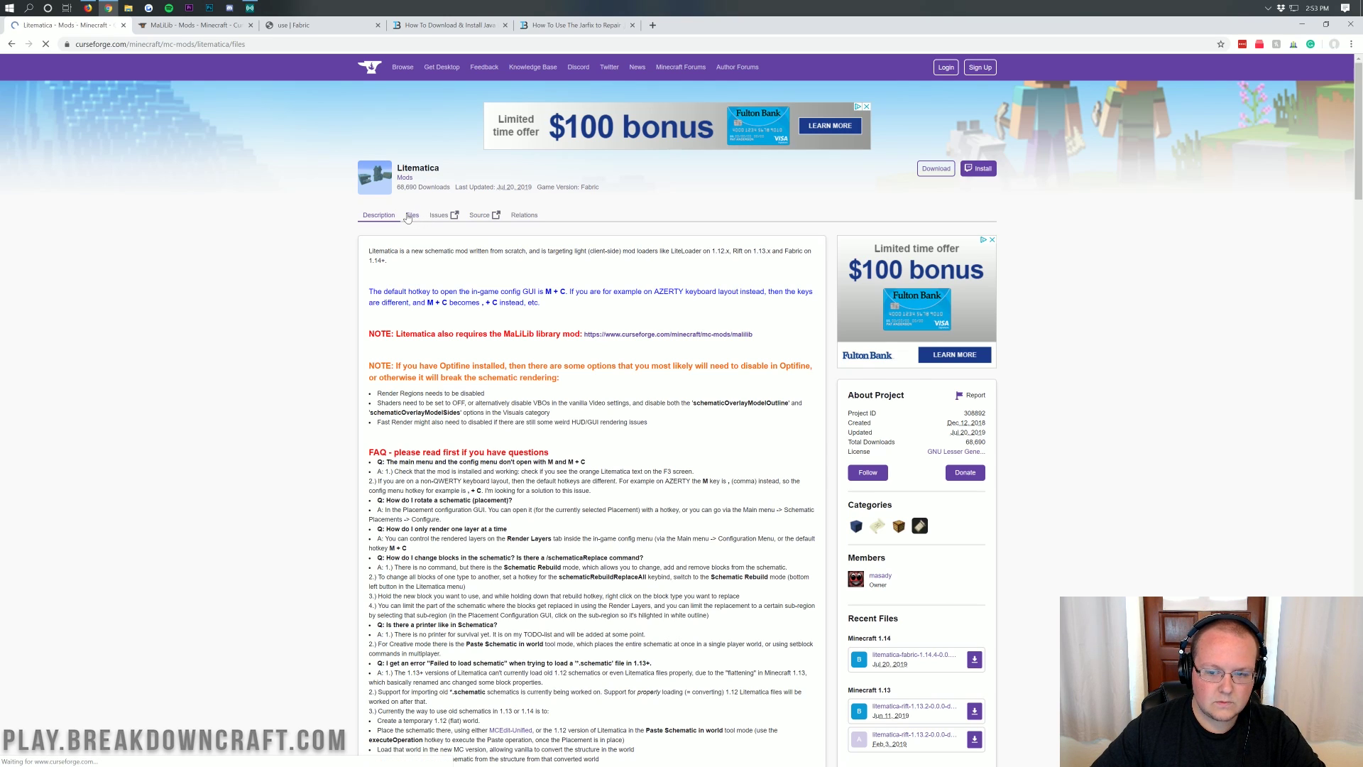
pyautogui.scroll(-2, 496, 132)
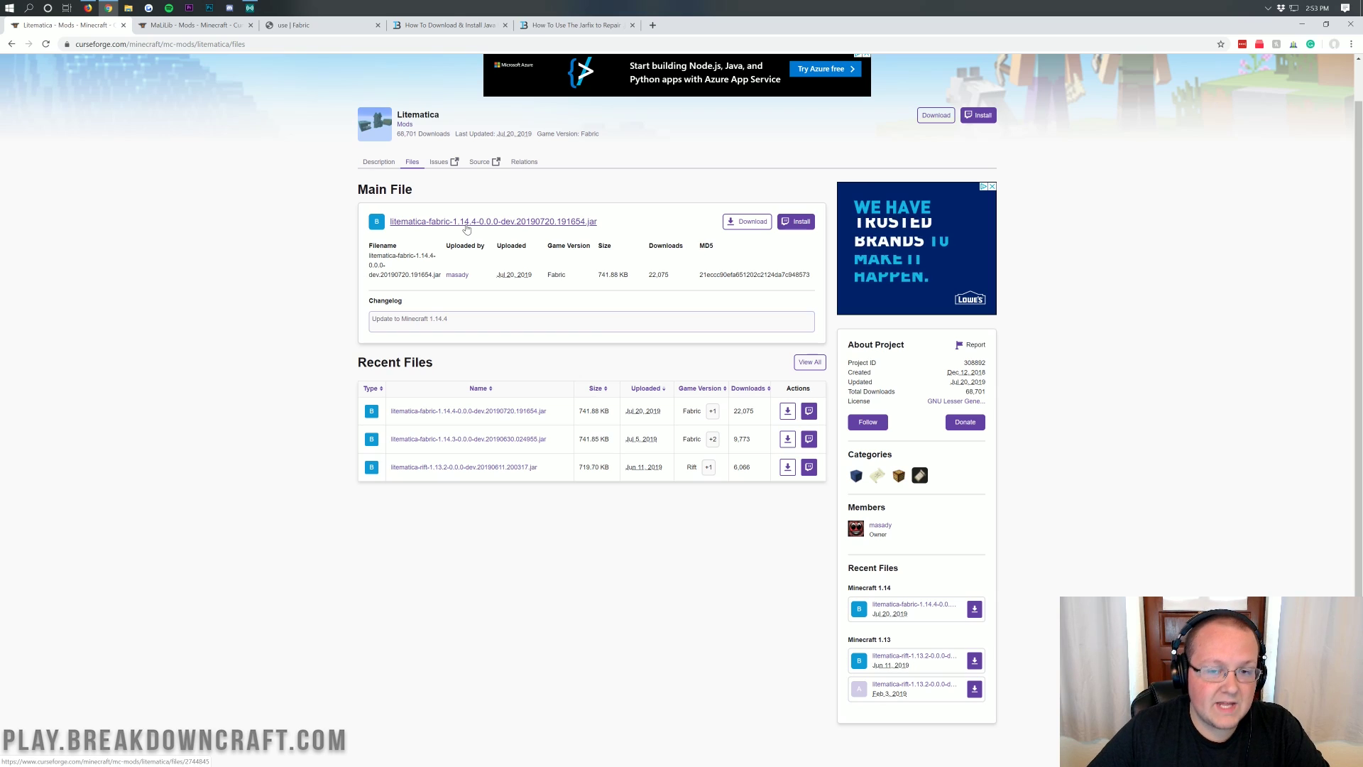
pyautogui.click(743, 225)
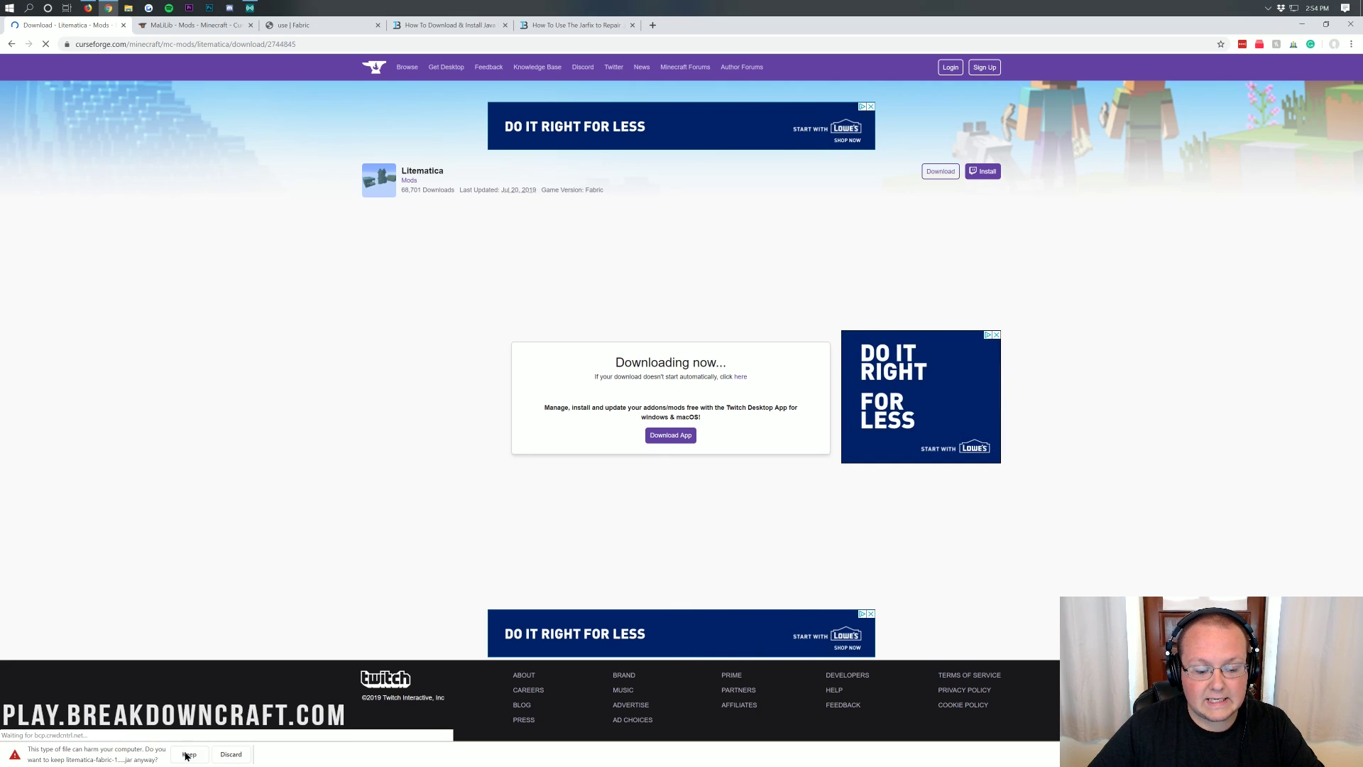
pyautogui.click(187, 755)
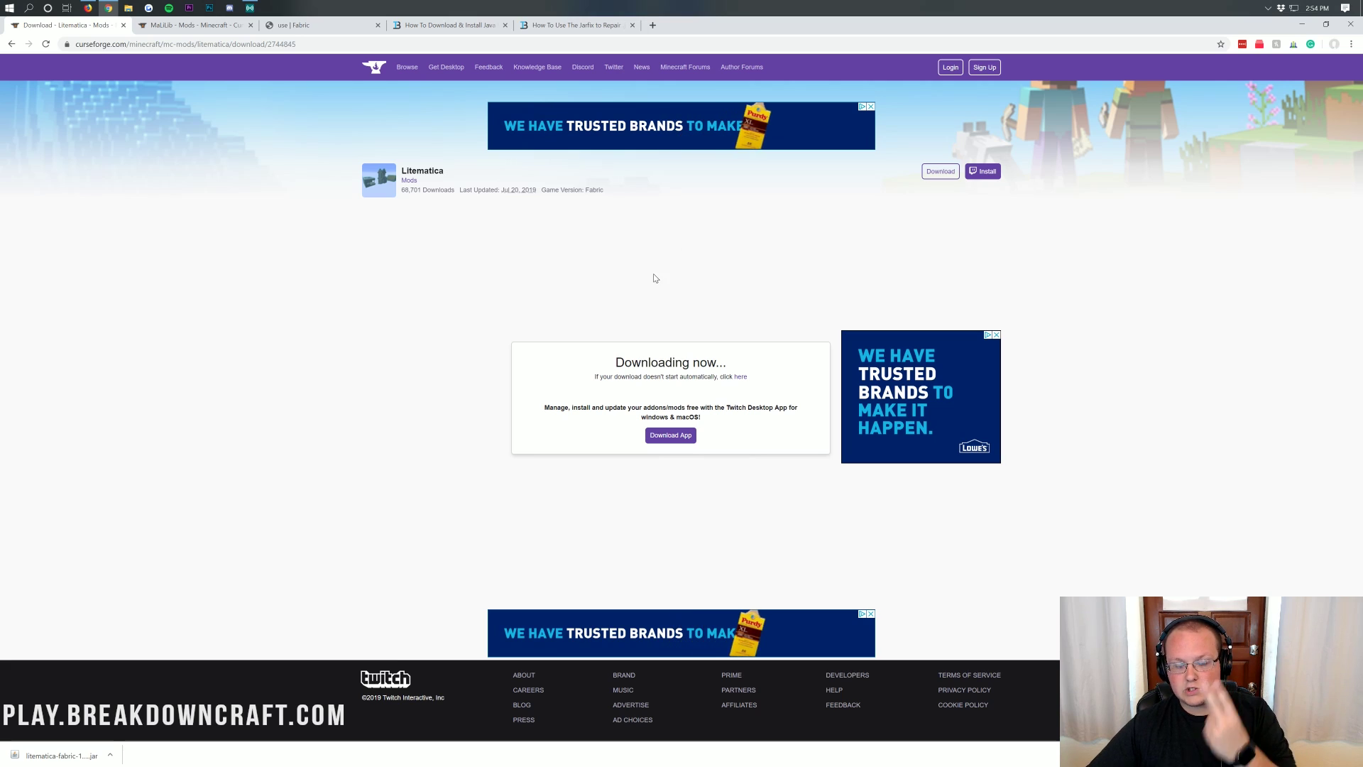
pyautogui.click(196, 29)
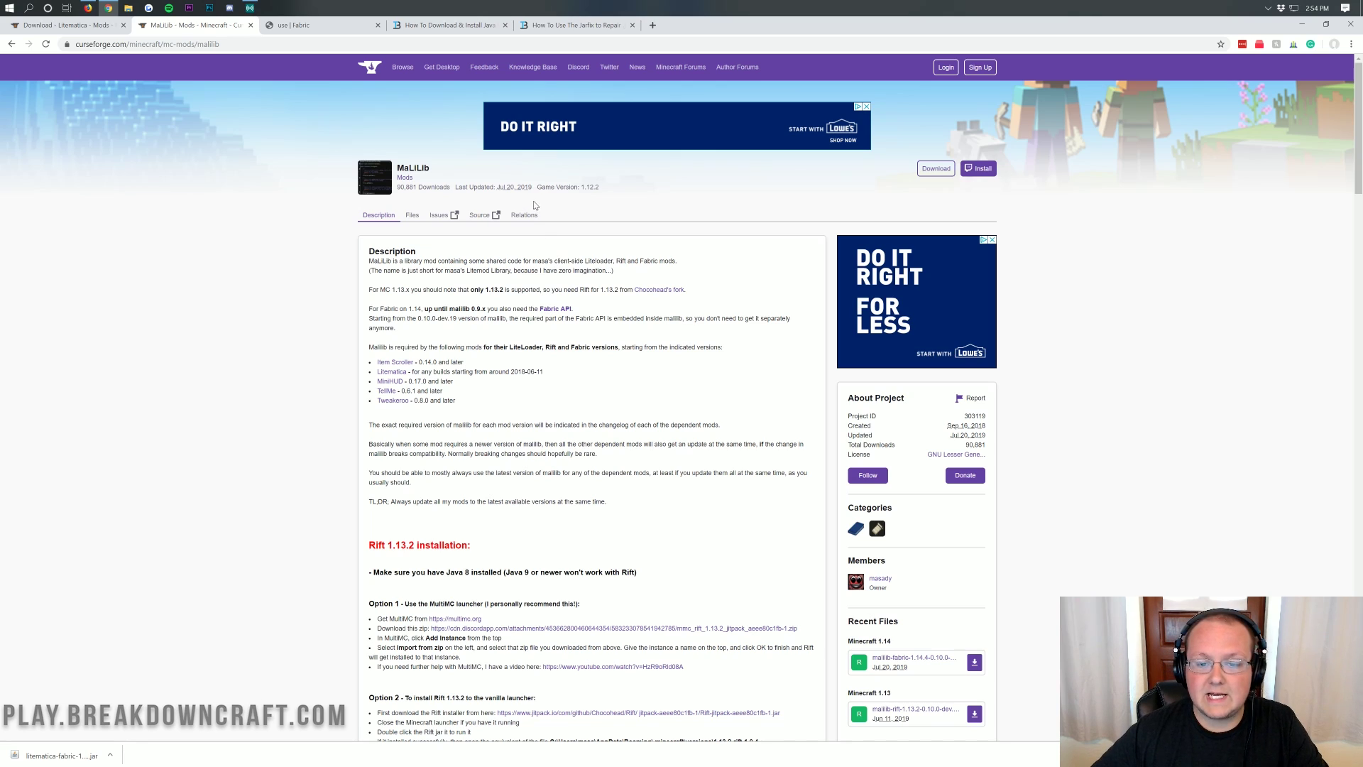
# - Download and keep the malilib-fabric-1.14.4 main file, then go to the Fabric 'use' tab
pyautogui.click(410, 220)
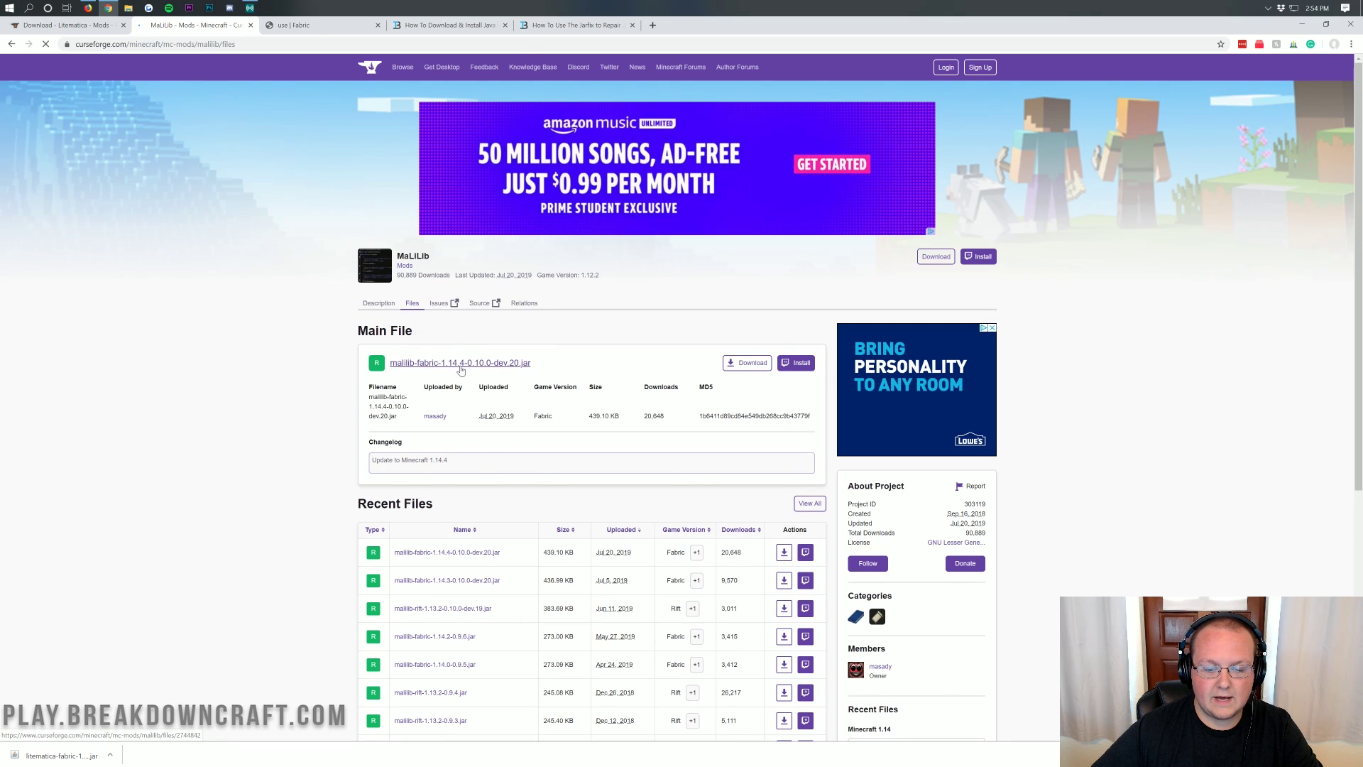
pyautogui.click(744, 365)
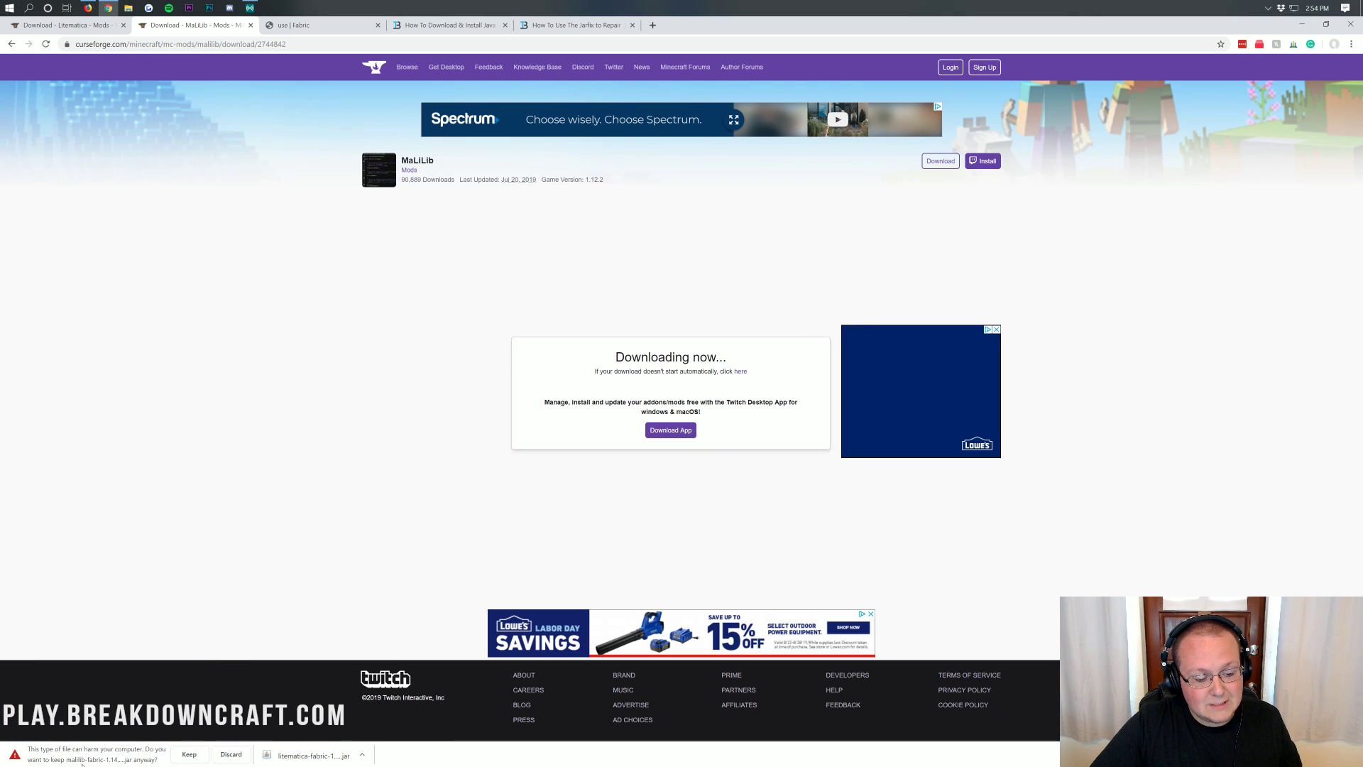
pyautogui.click(183, 760)
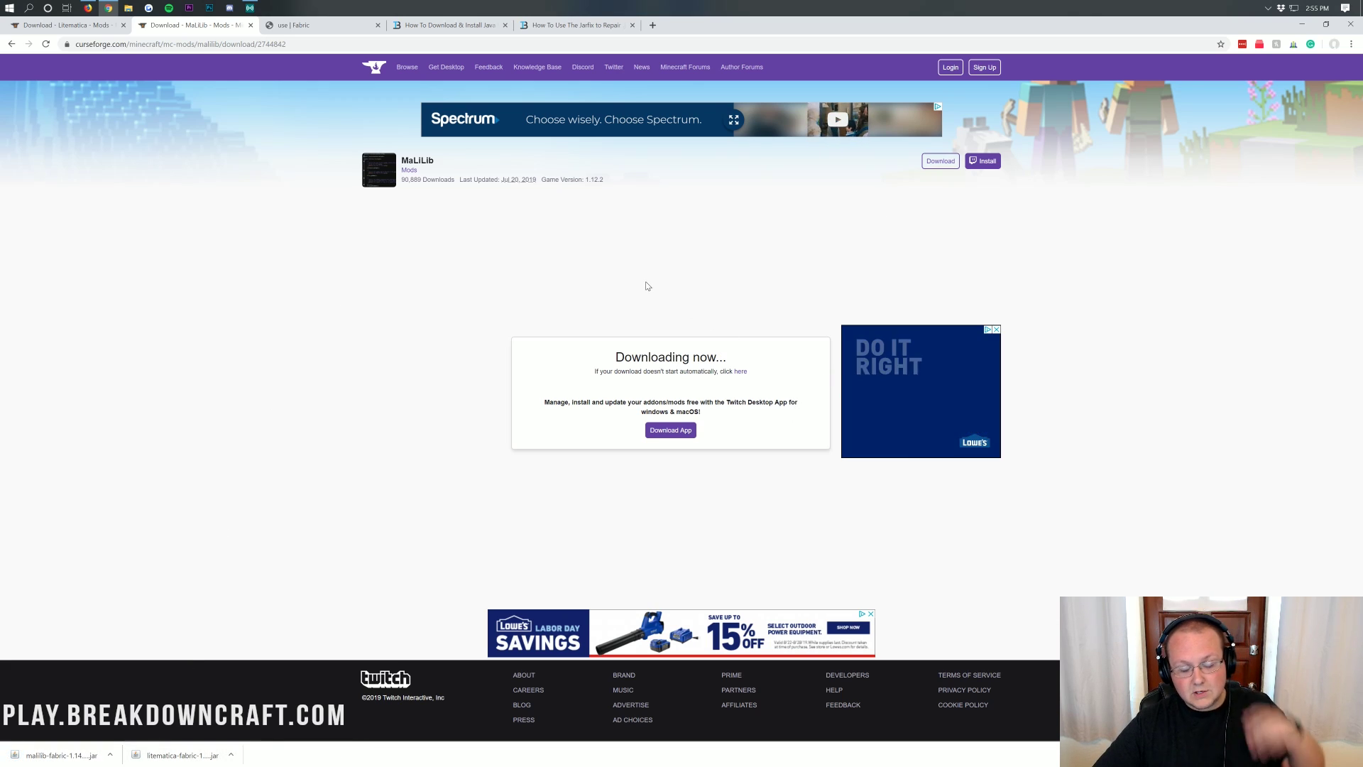
pyautogui.click(340, 28)
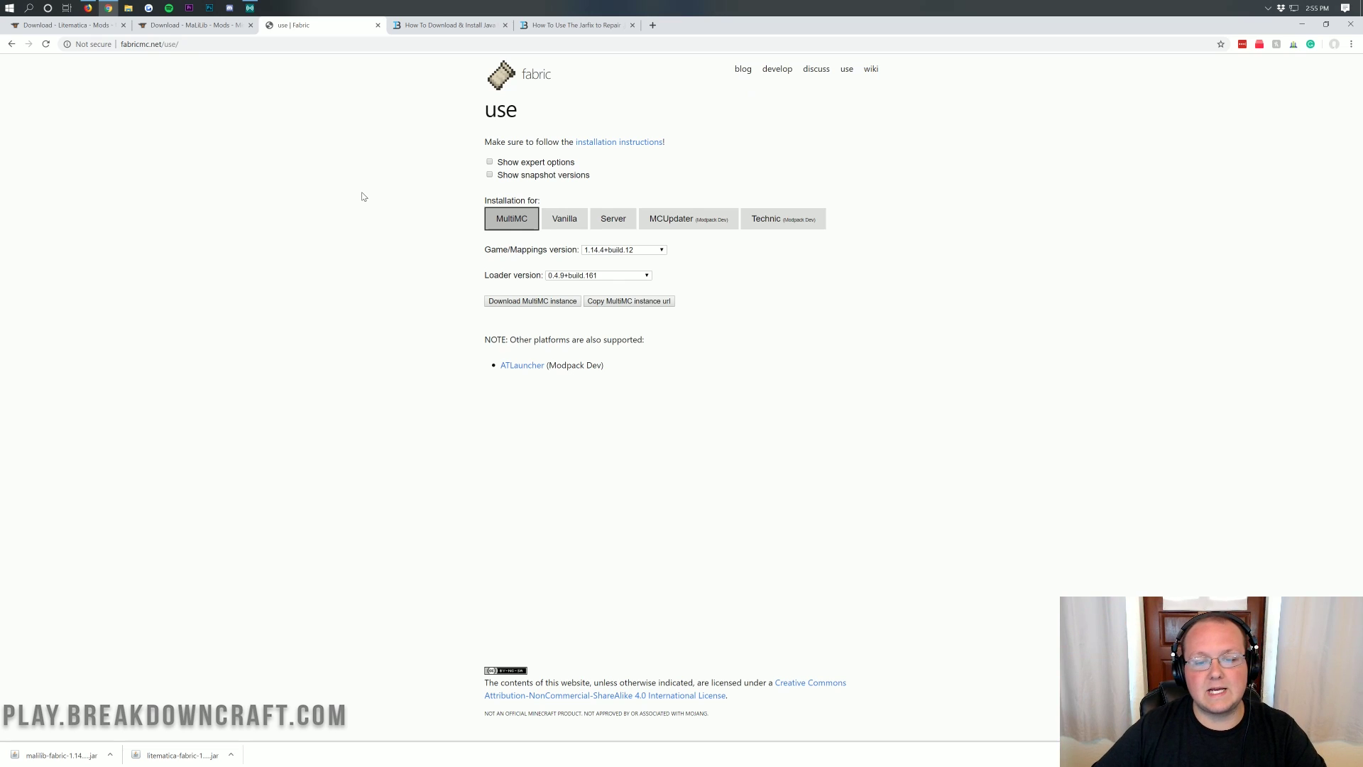
# - Download and keep the Vanilla universal .JAR Fabric installer 0.5.0.33, then minimize Chrome
pyautogui.click(562, 222)
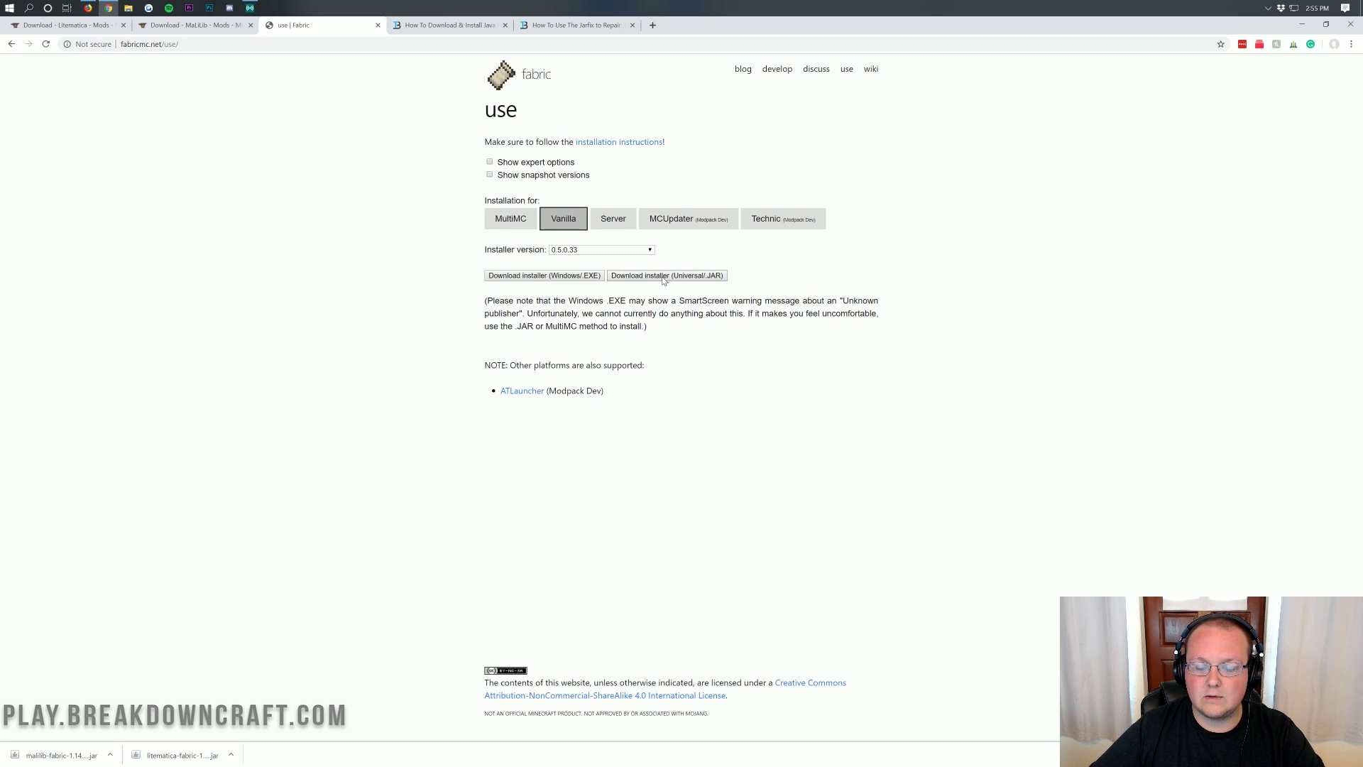
pyautogui.click(695, 282)
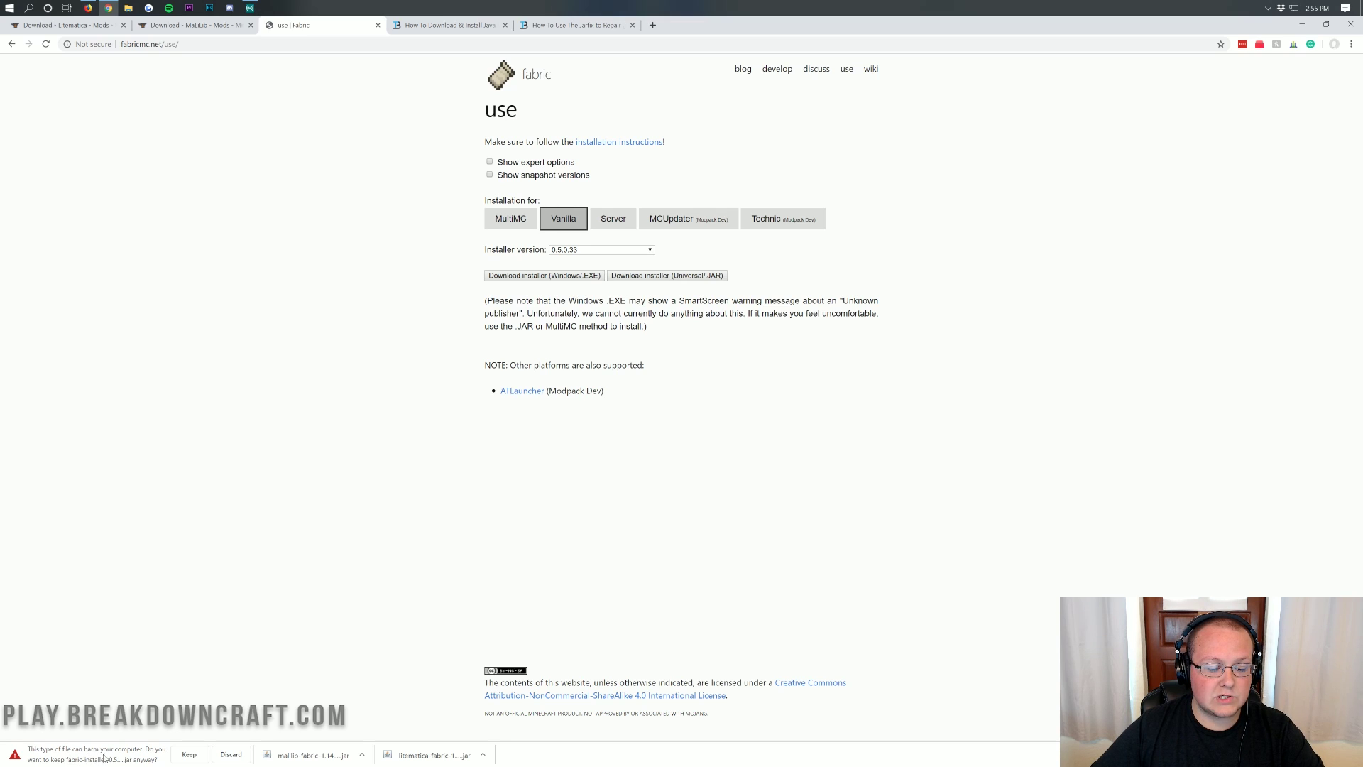
pyautogui.click(182, 757)
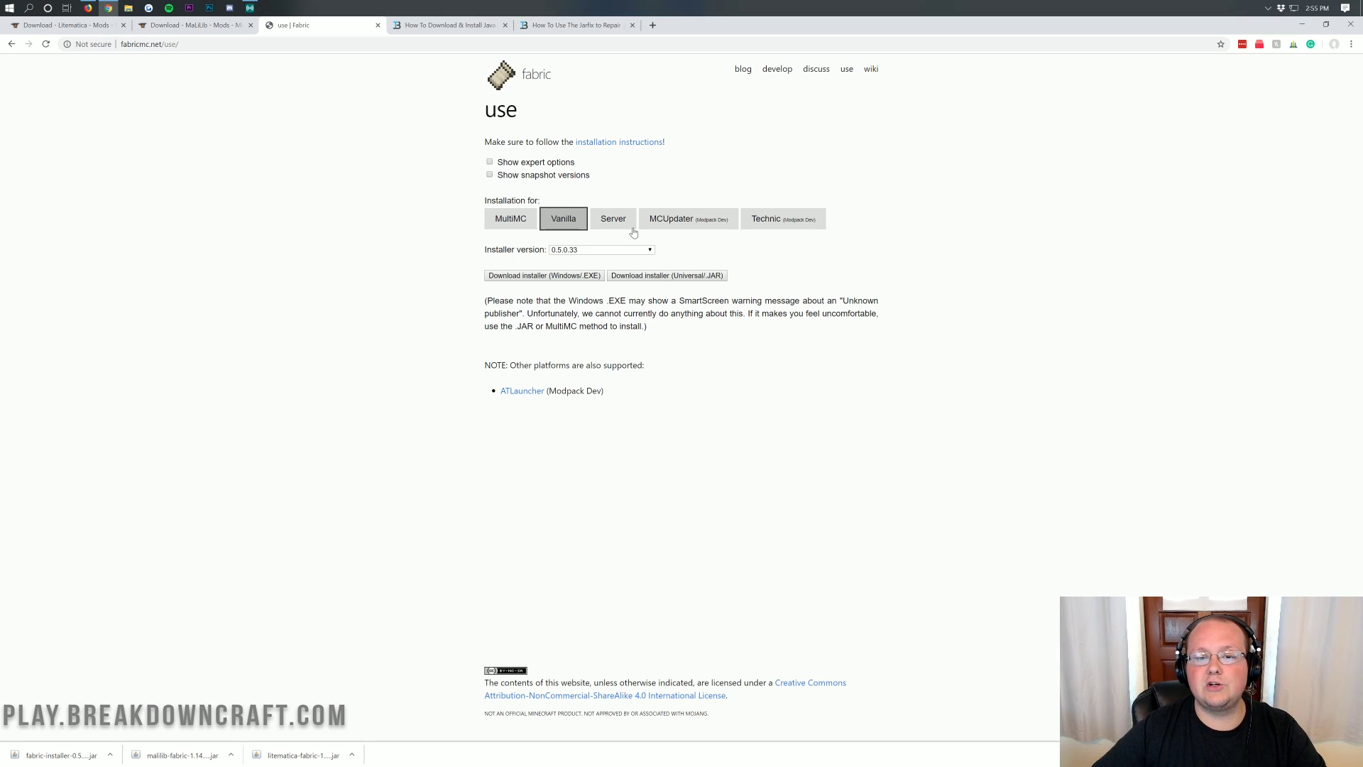
pyautogui.click(1302, 25)
# - Group the malilib, litematica and Fabric installer icons together on the desktop
pyautogui.moveTo(179, 199); pyautogui.dragTo(465, 151)
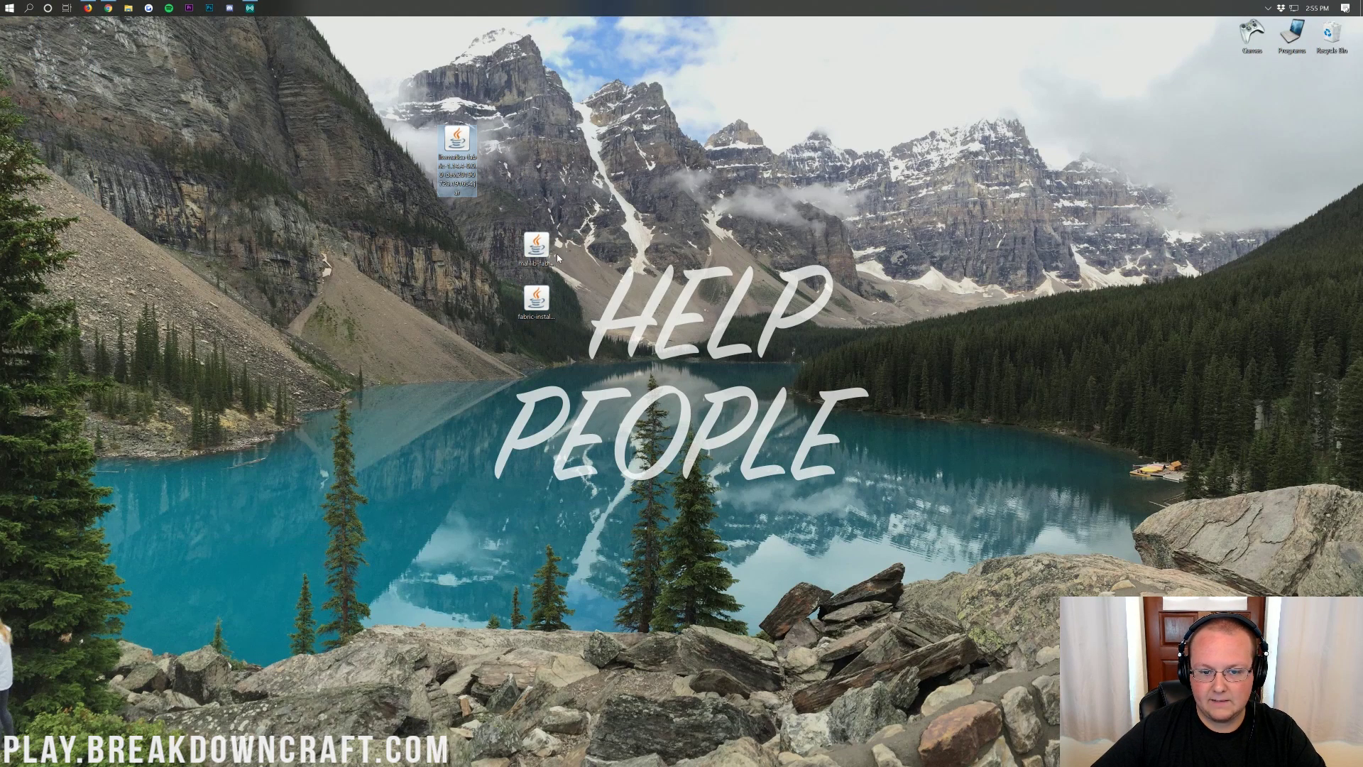
pyautogui.moveTo(540, 248); pyautogui.dragTo(500, 142)
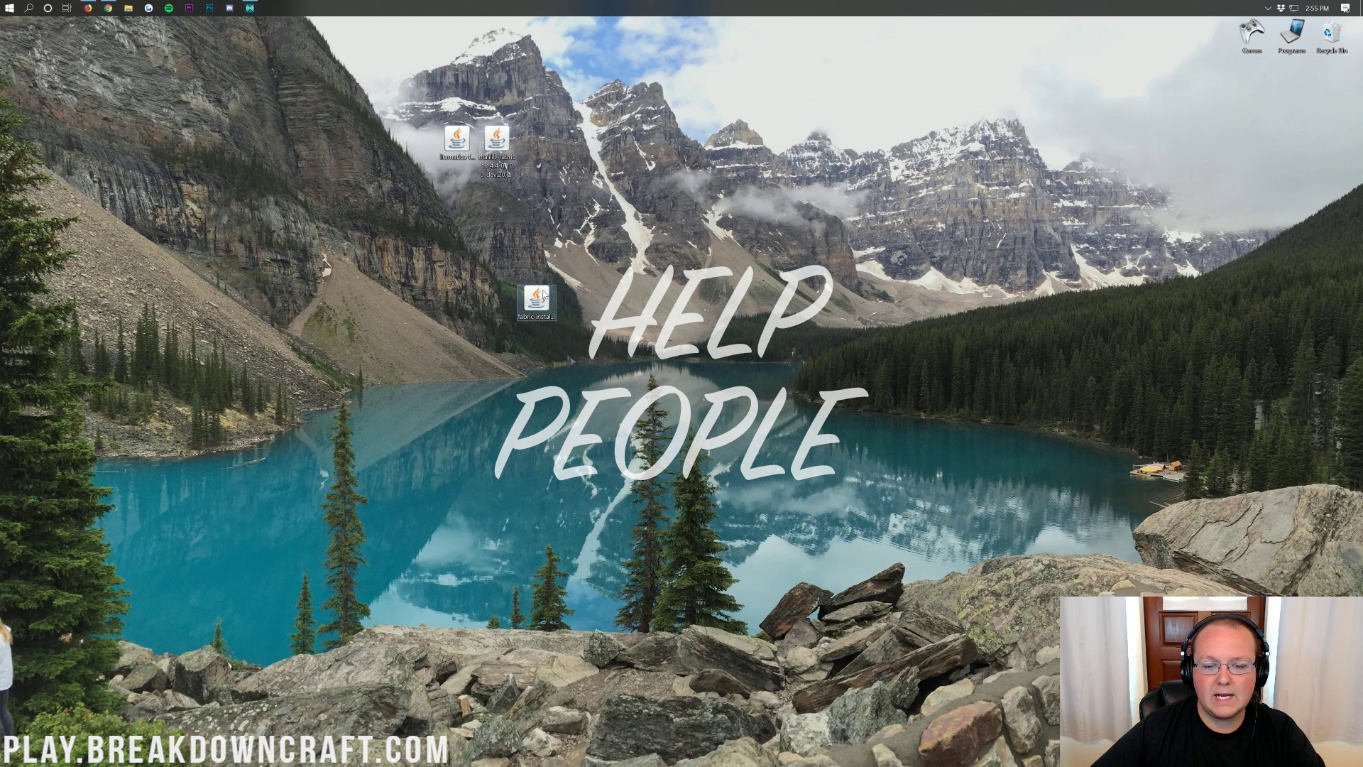
pyautogui.moveTo(543, 293); pyautogui.dragTo(583, 134)
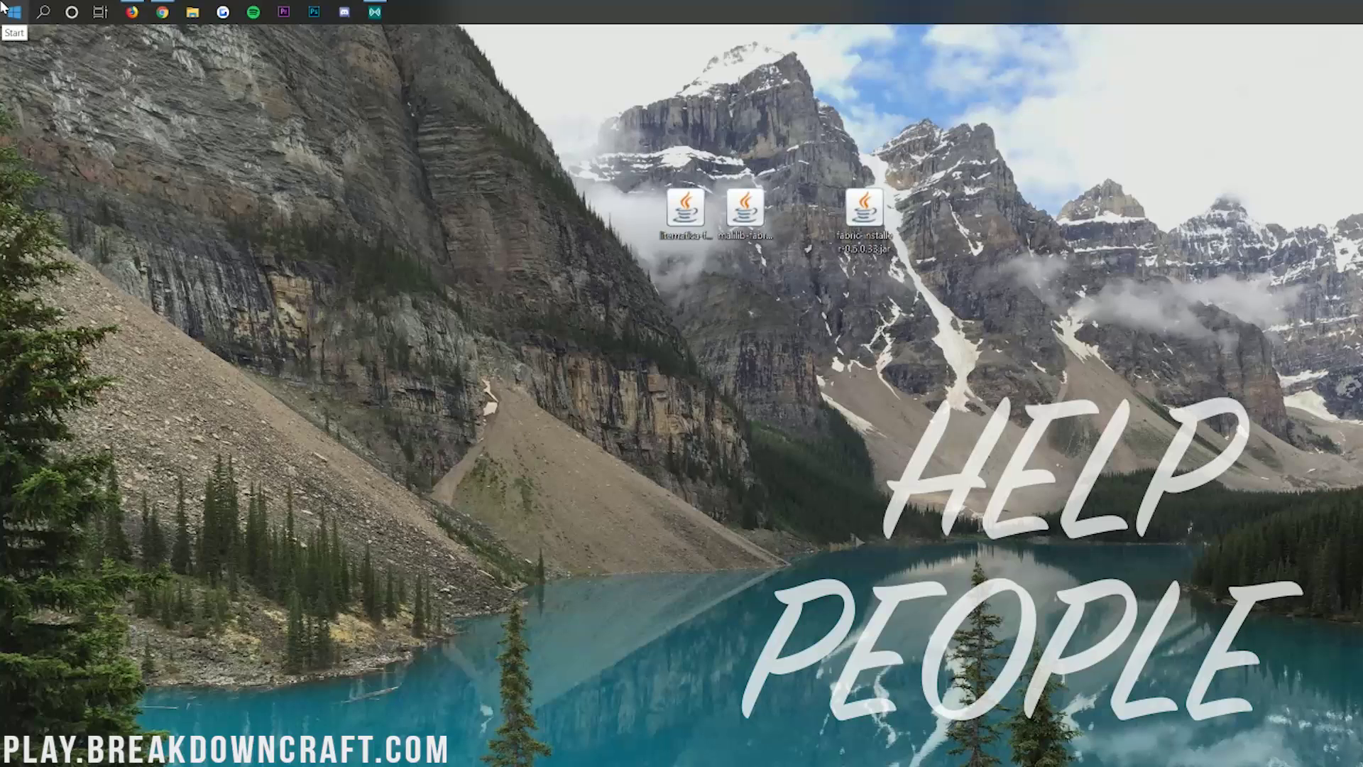
# - Open the Downloads folder through a Start search for 'downloads'
pyautogui.click(4, 7)
pyautogui.write('downloads')
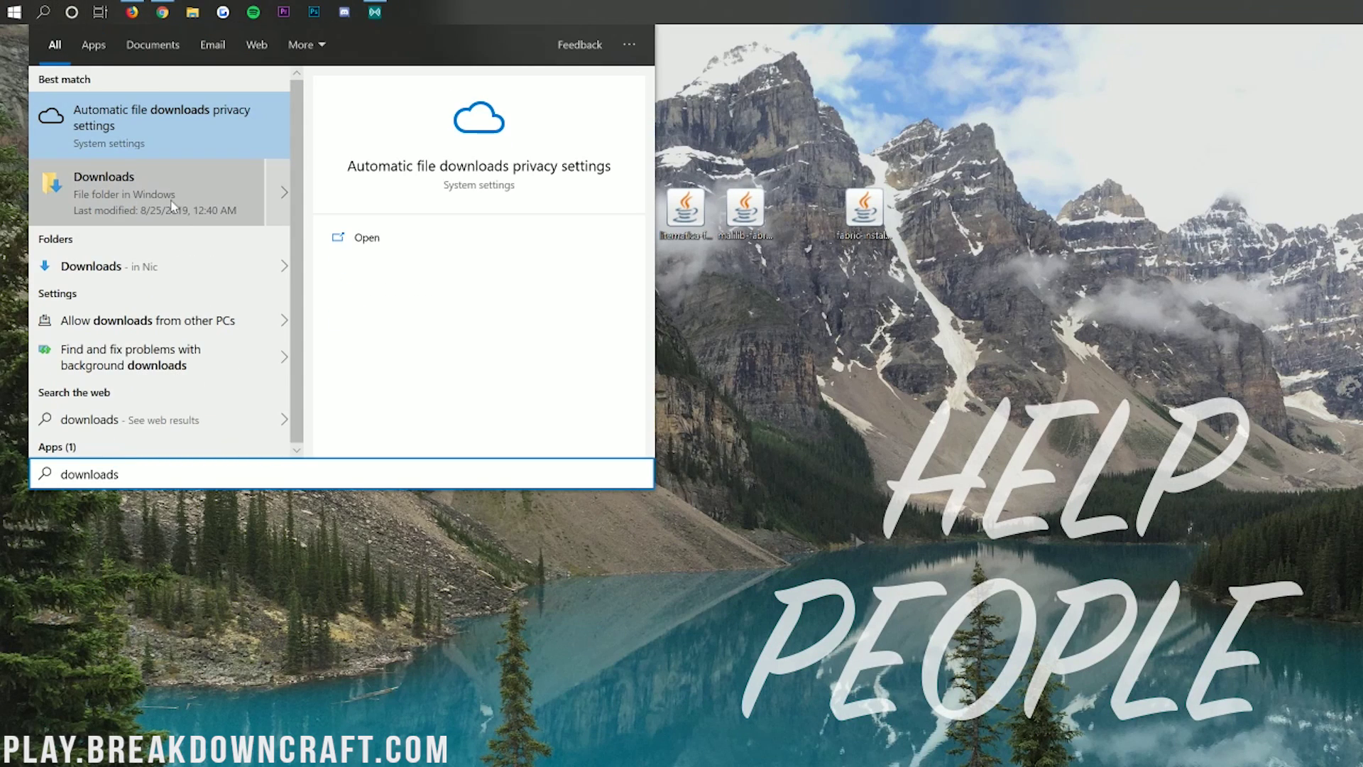
pyautogui.click(182, 206)
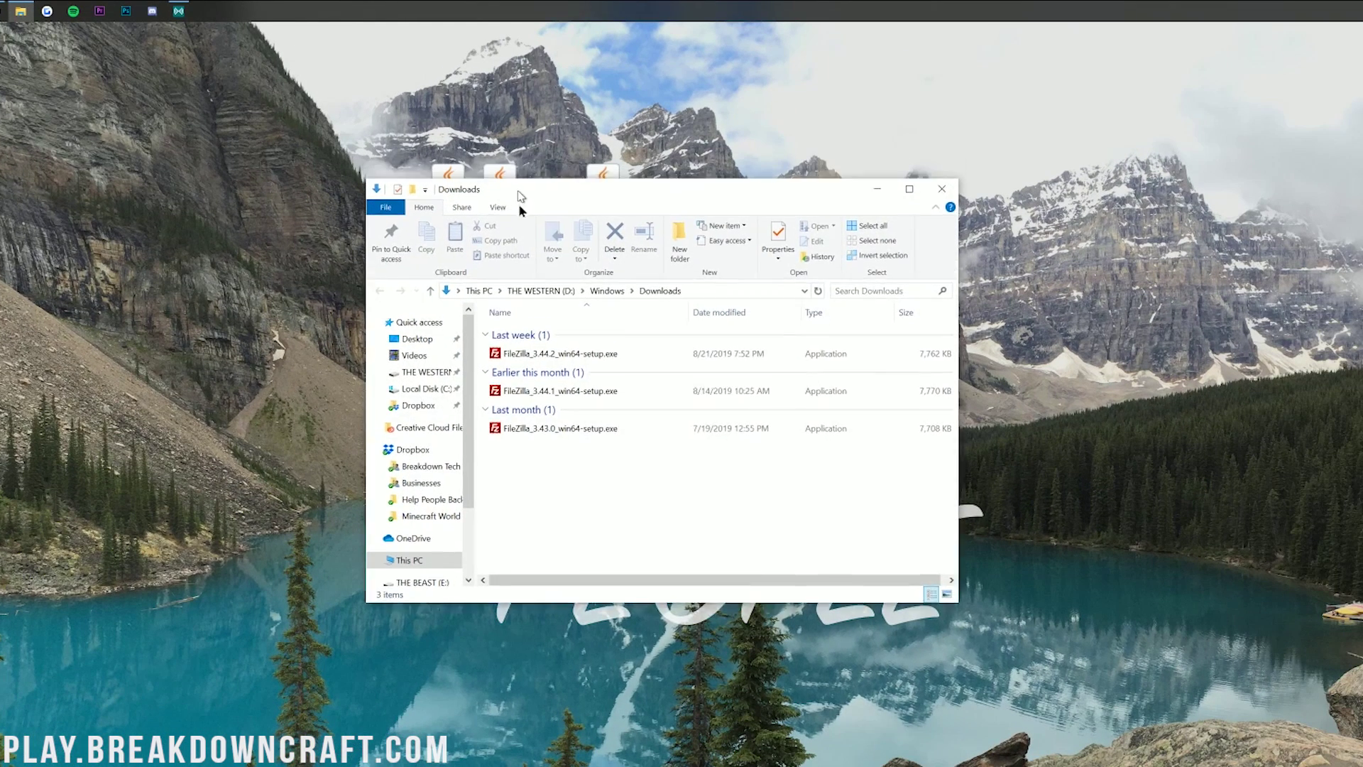
pyautogui.moveTo(518, 203); pyautogui.dragTo(518, 276)
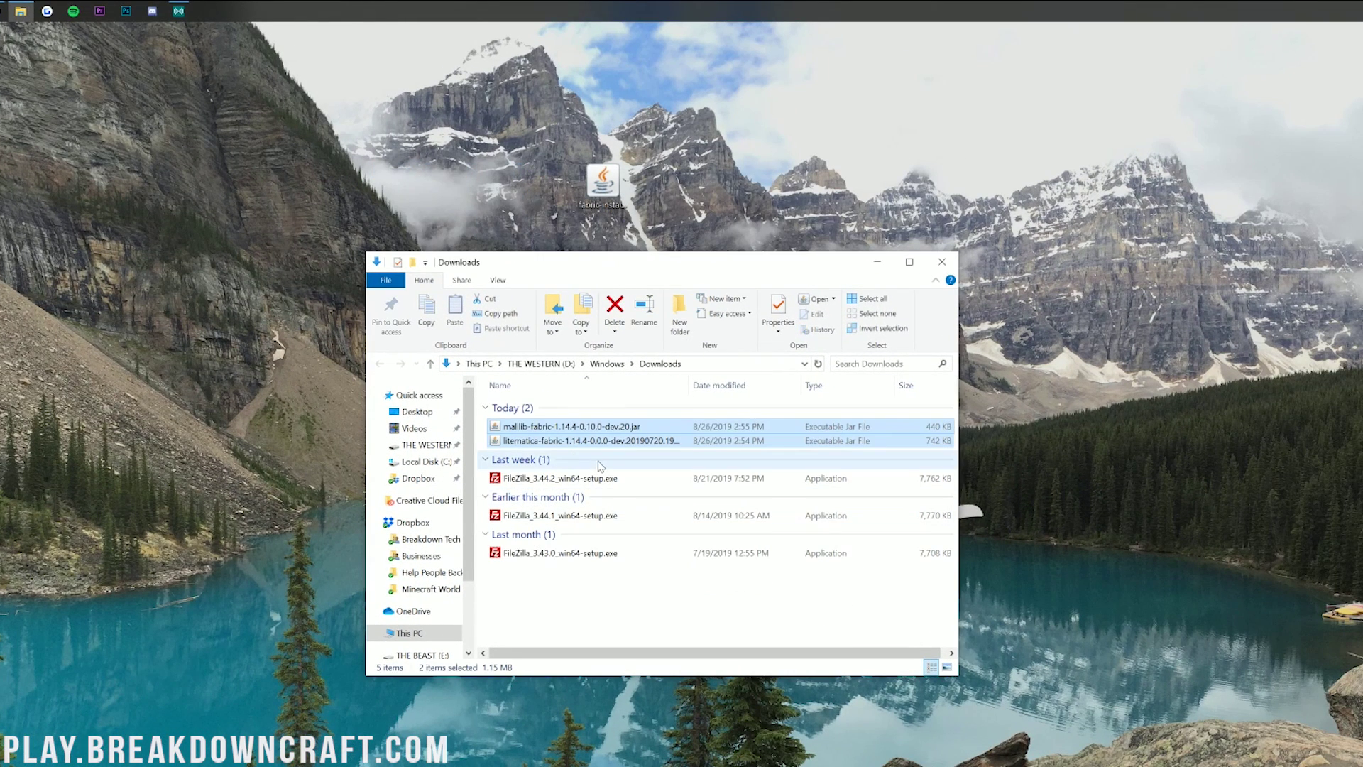
# - Move the litematica and malilib jars from Downloads onto the desktop, then close the folder
pyautogui.moveTo(529, 431); pyautogui.dragTo(510, 211)
pyautogui.moveTo(448, 243); pyautogui.dragTo(396, 186)
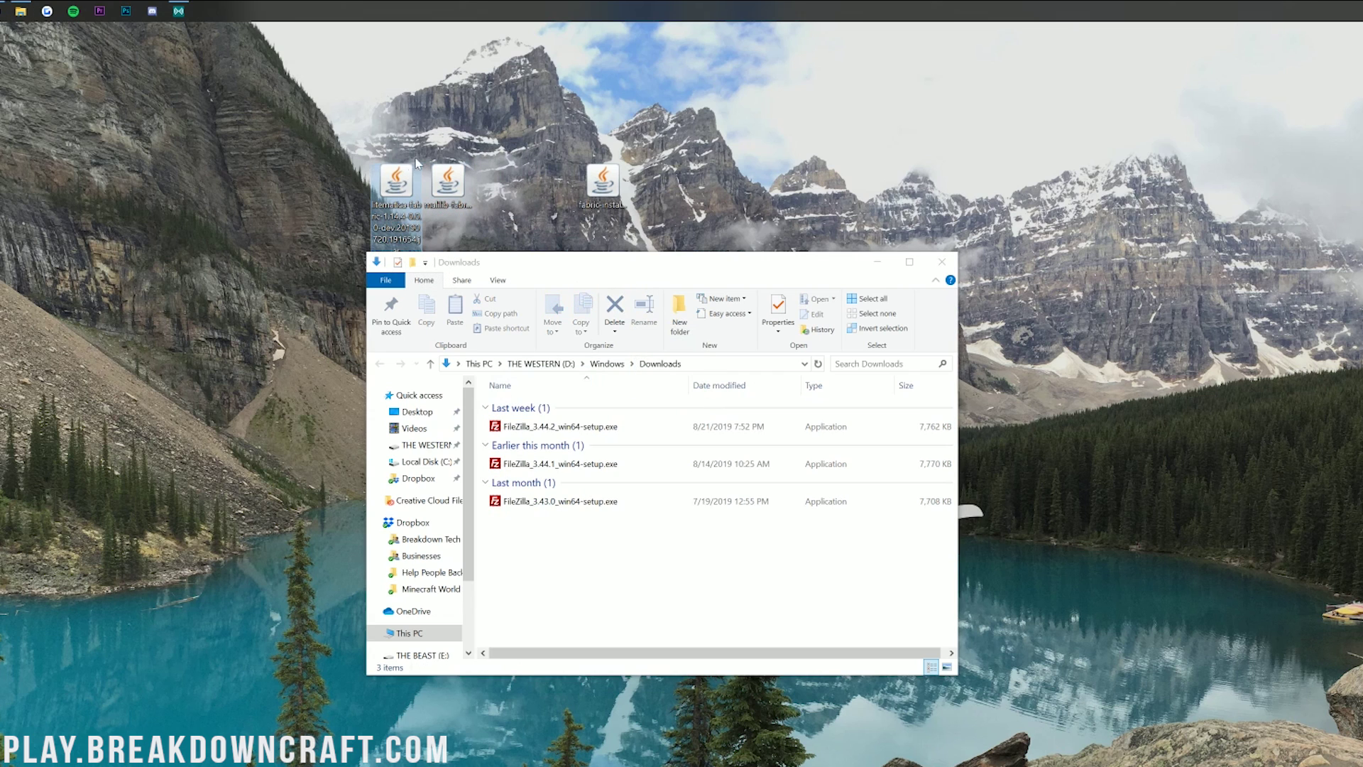
pyautogui.moveTo(372, 121); pyautogui.dragTo(460, 211)
pyautogui.moveTo(397, 181); pyautogui.dragTo(448, 182)
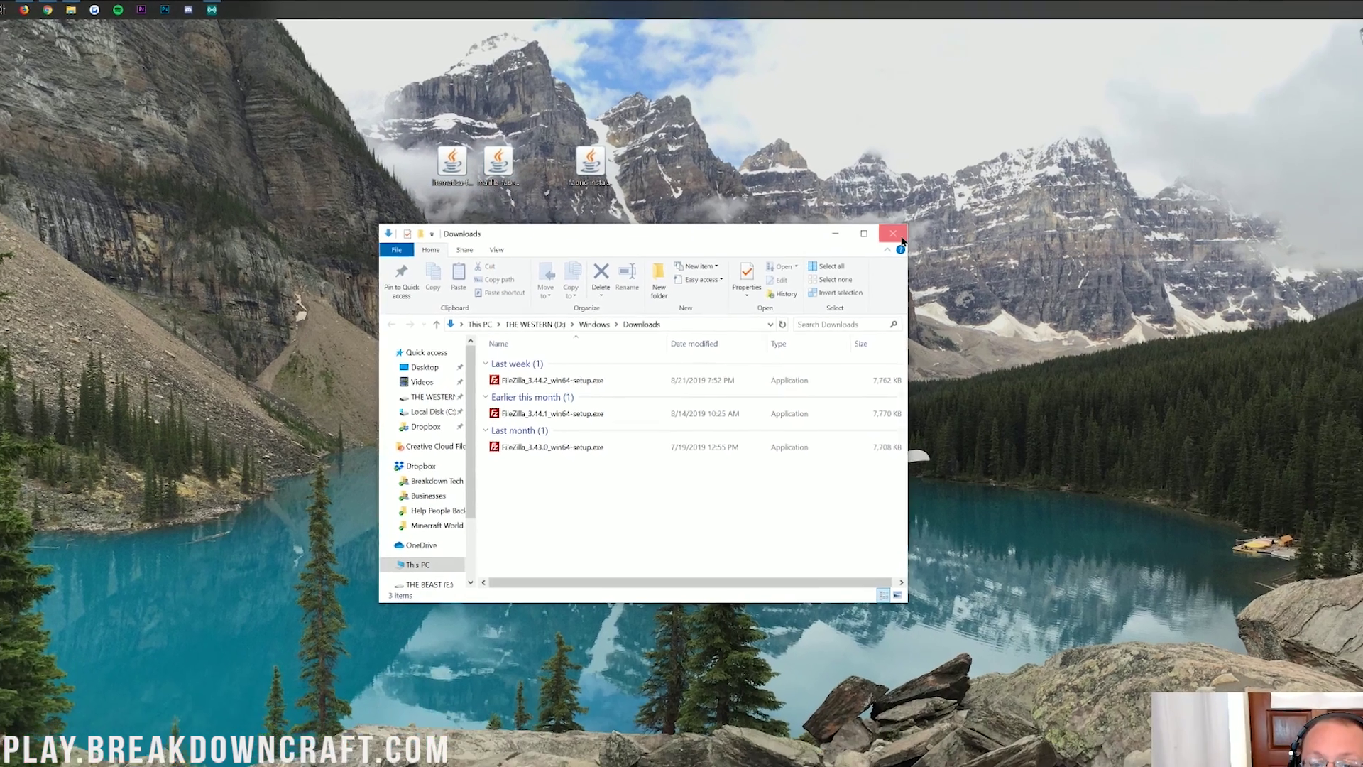
pyautogui.click(941, 261)
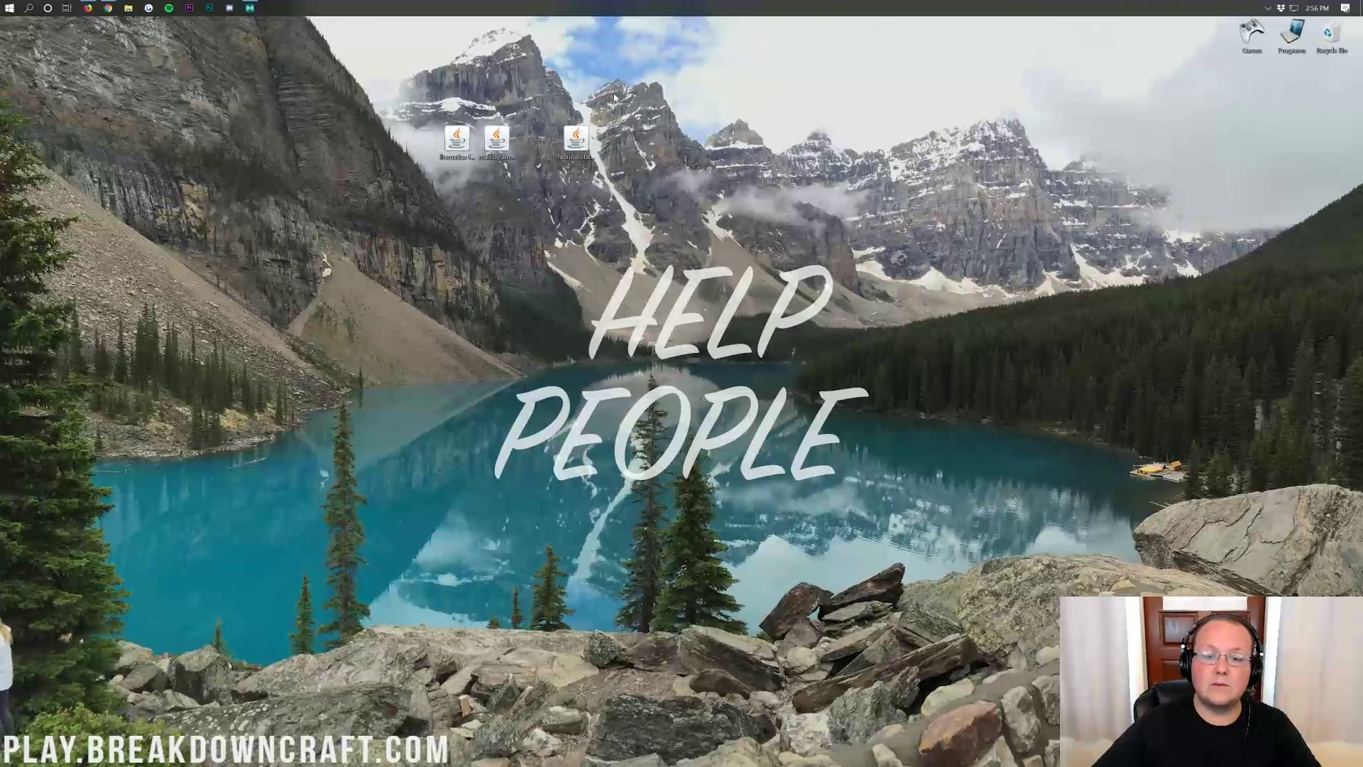
# - Bring up the Fabric installer jar's context menu on the desktop, then dismiss it
pyautogui.rightClick(581, 145)
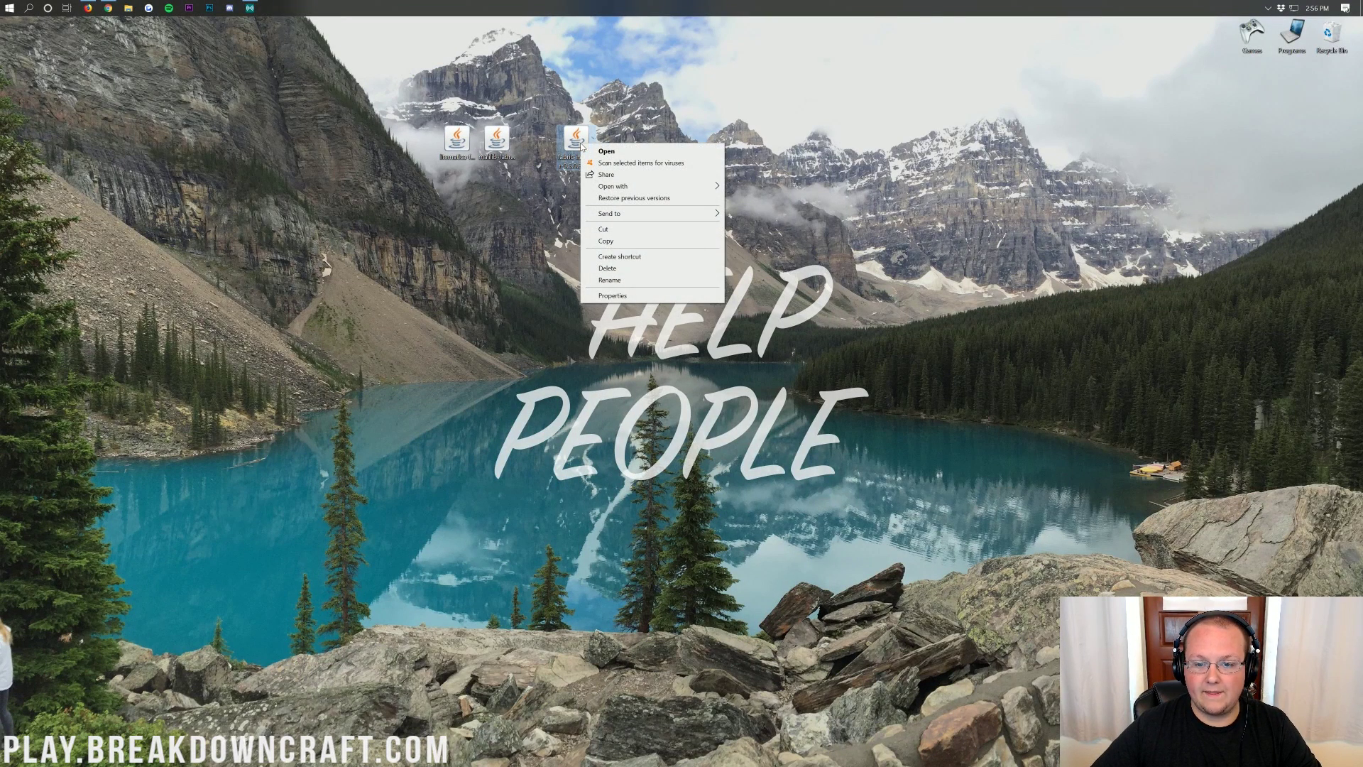
pyautogui.moveTo(601, 188)
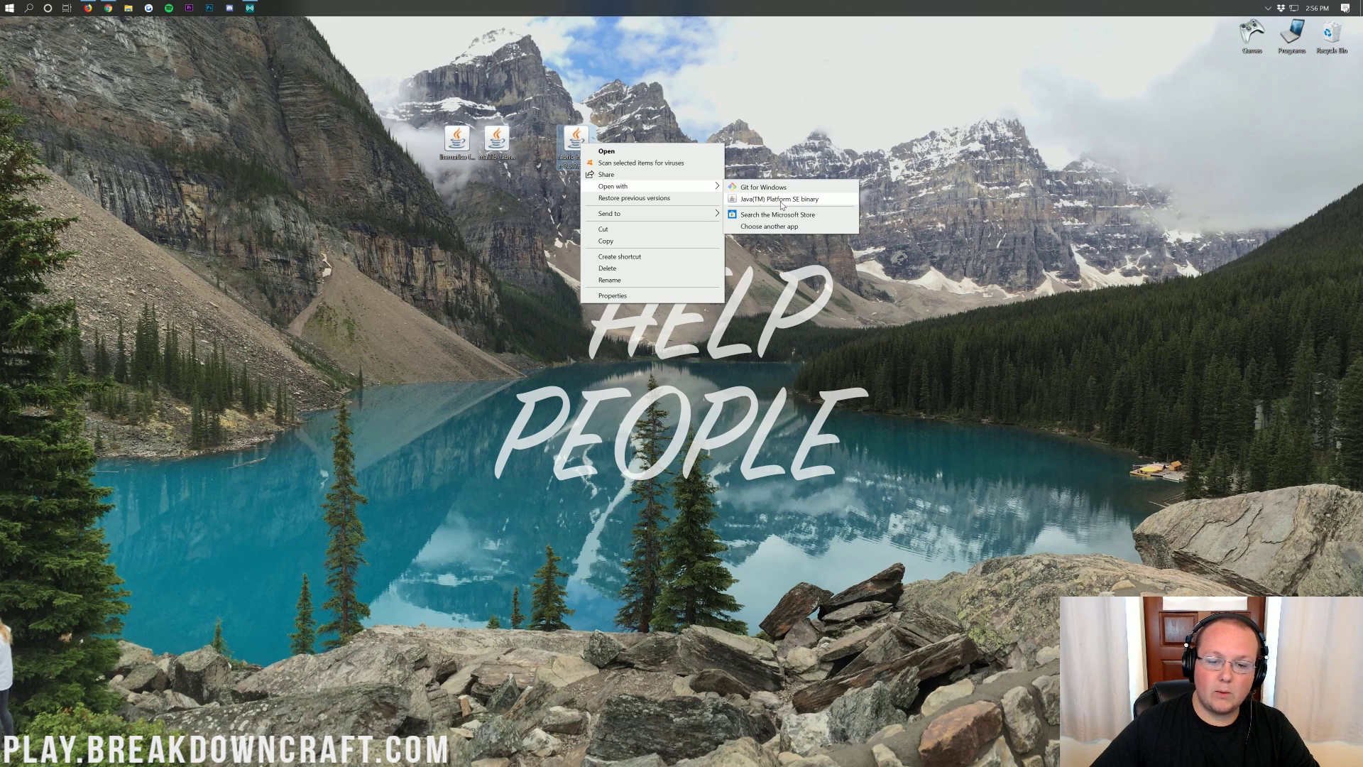
pyautogui.click(756, 202)
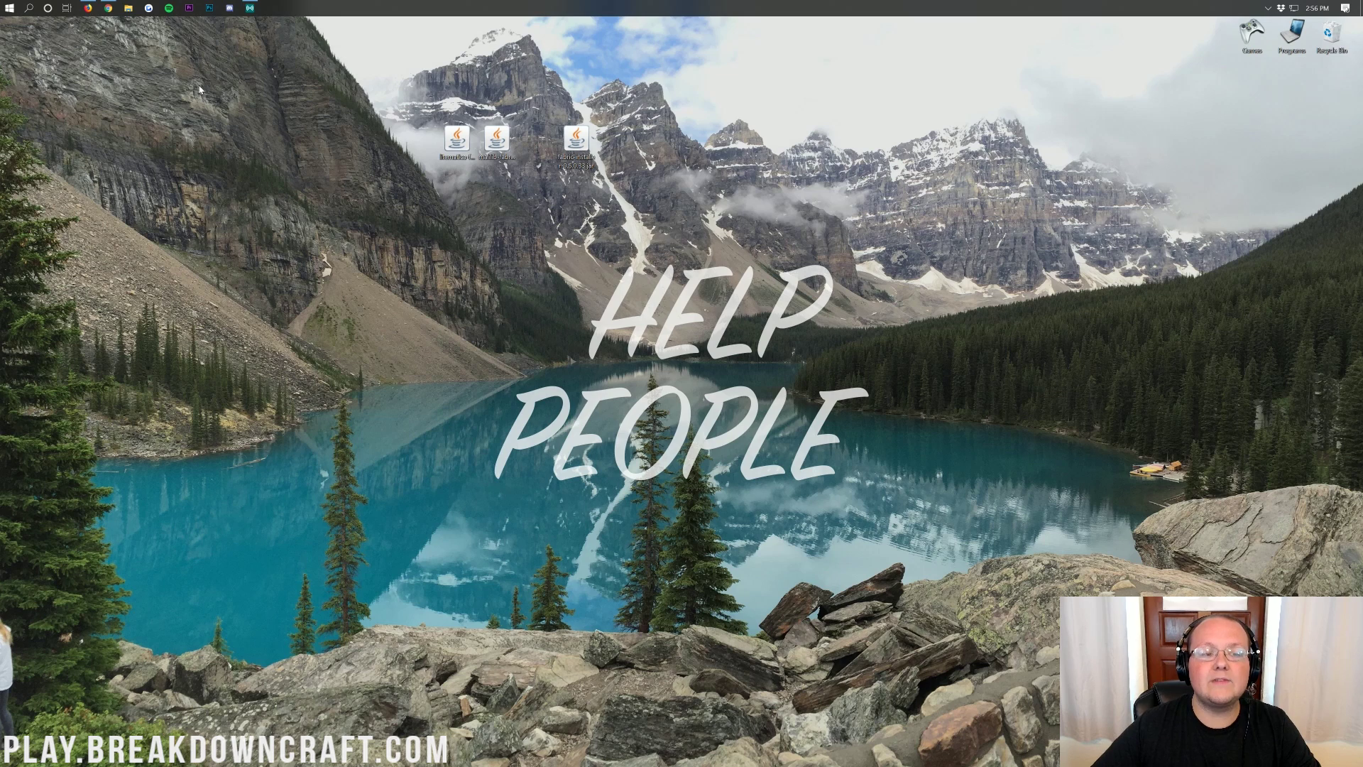
# - Read the Java install article, closing its signup popup and highlighting 'Minecraft Mods' in the title
pyautogui.moveTo(108, 7)
pyautogui.click(162, 58)
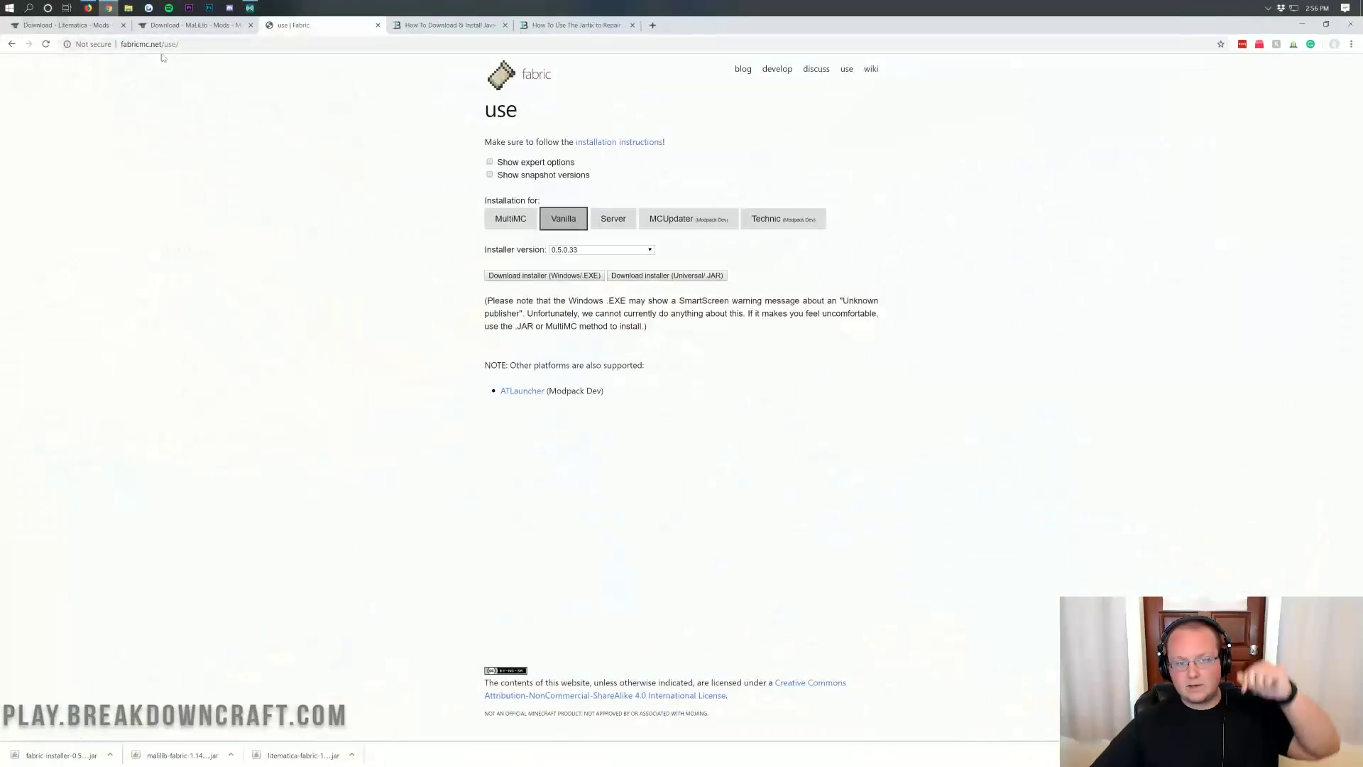
pyautogui.click(433, 24)
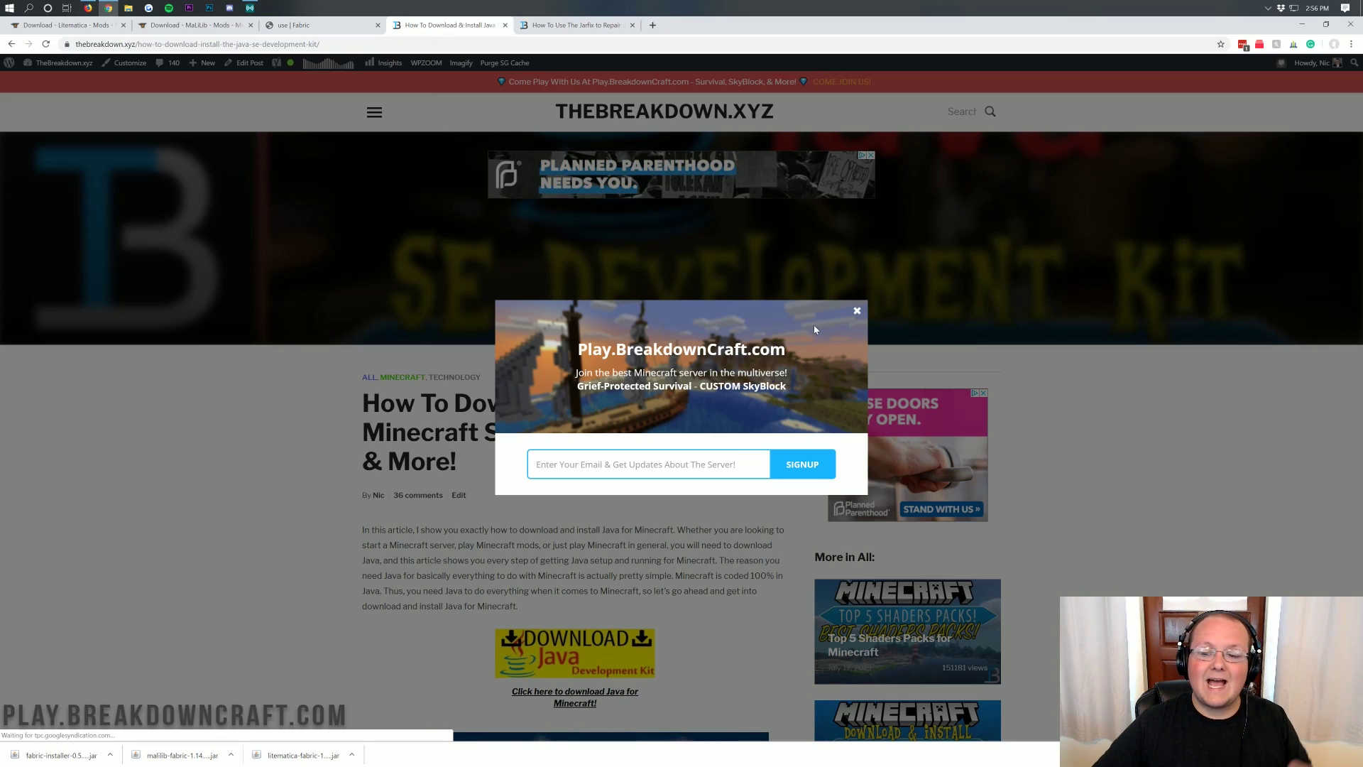
pyautogui.click(857, 311)
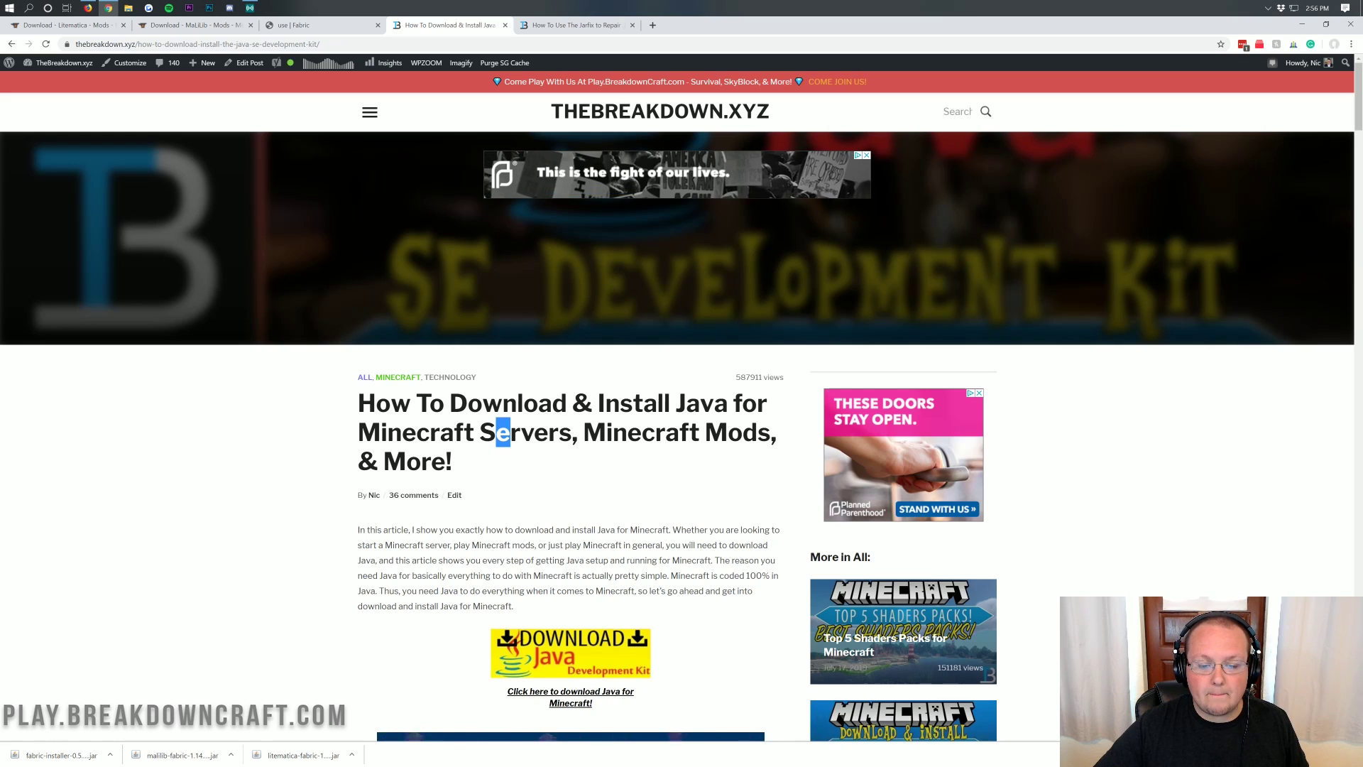
pyautogui.moveTo(510, 432); pyautogui.dragTo(318, 435)
pyautogui.moveTo(583, 432); pyautogui.dragTo(771, 432)
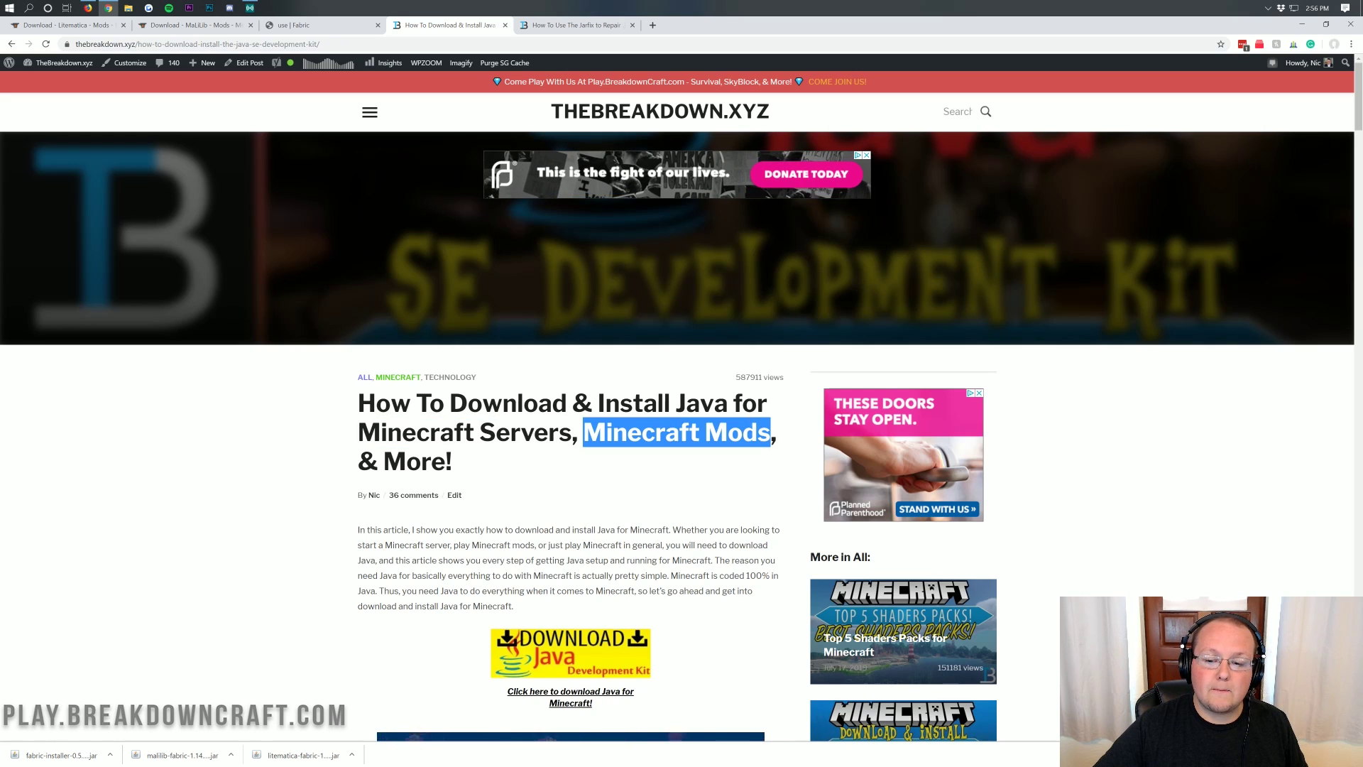
pyautogui.click(755, 465)
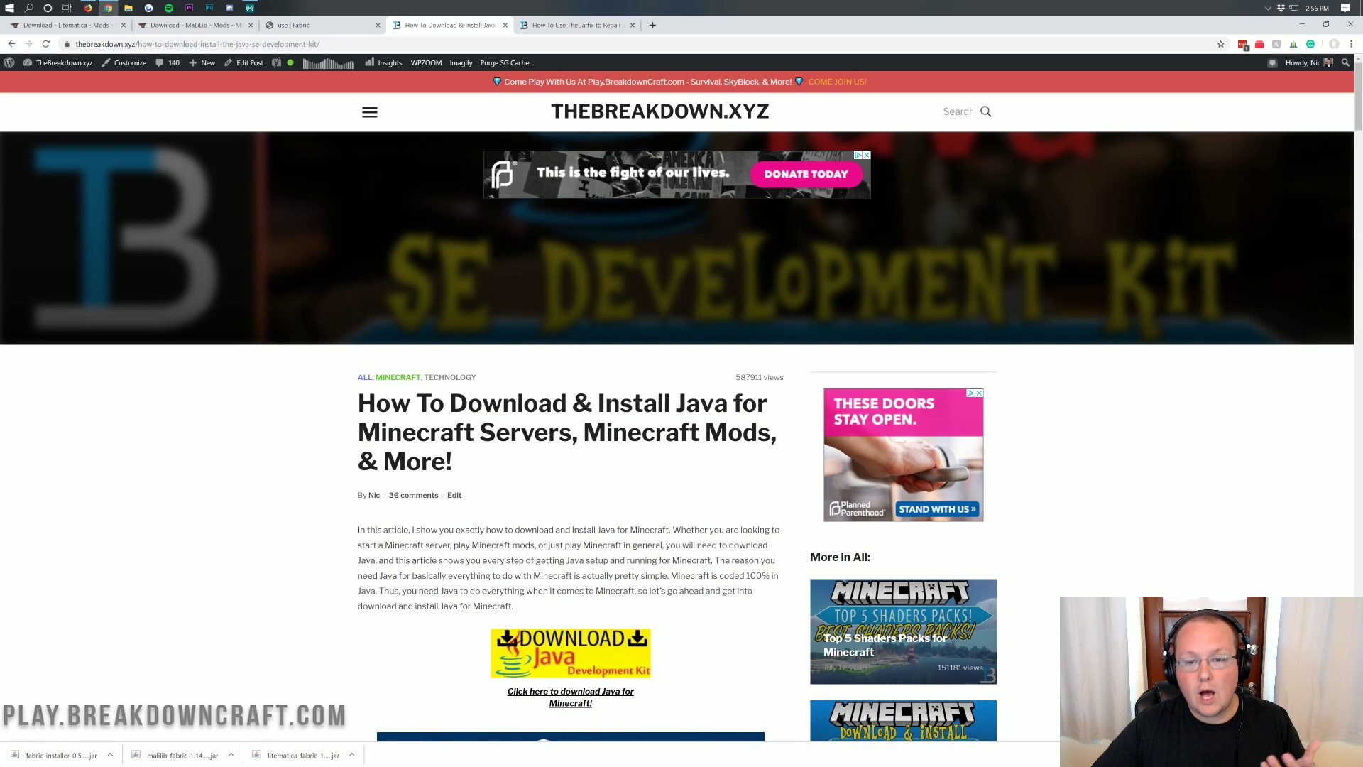
pyautogui.scroll(-11, 542, 384)
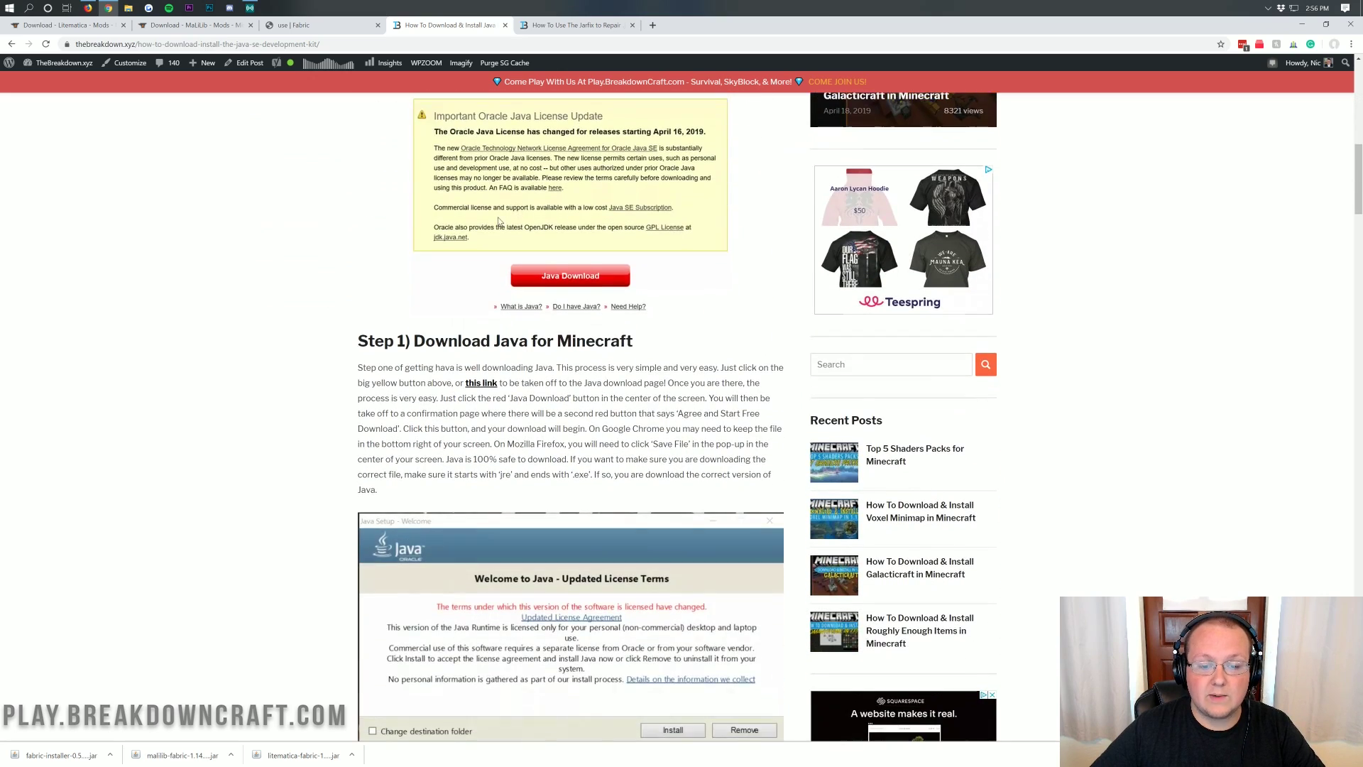
pyautogui.scroll(11, 499, 222)
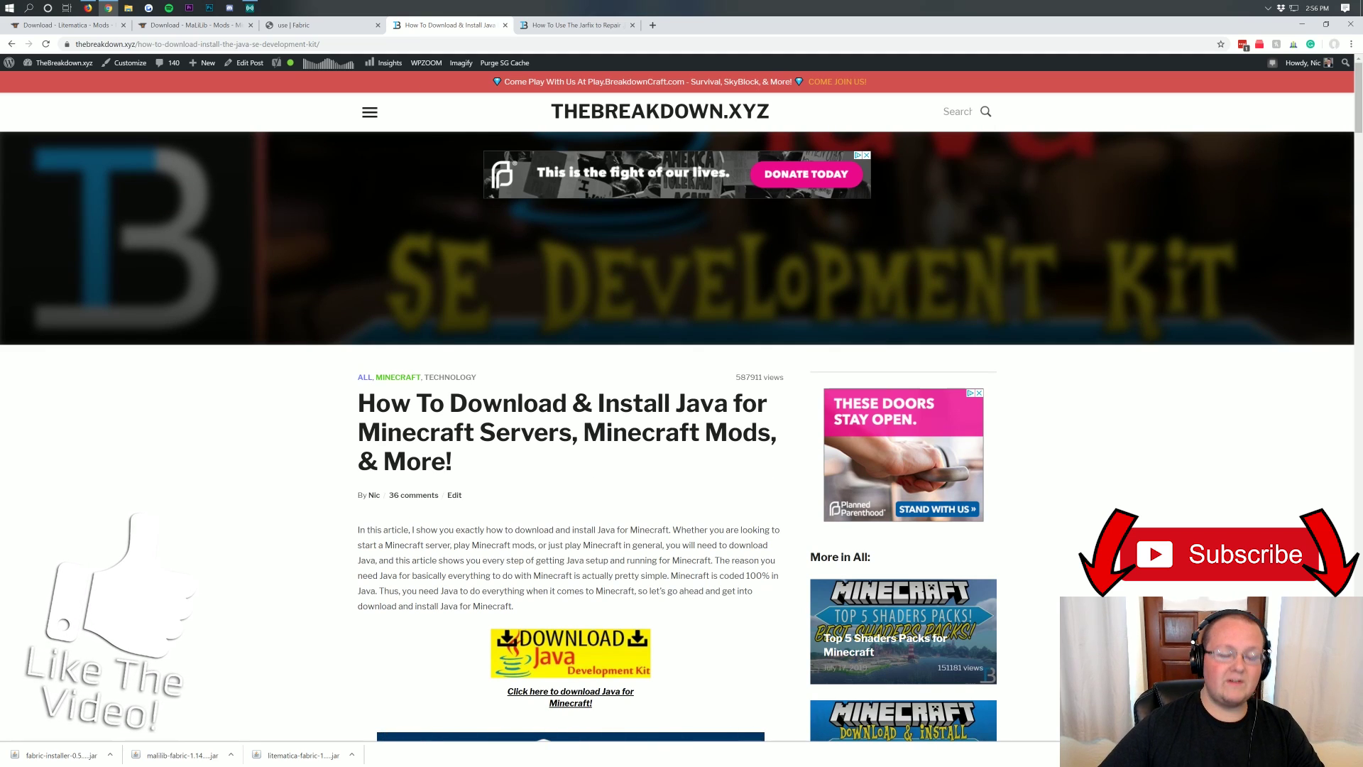
# - Scroll through the Jarfix .jar repair guide, briefly highlighting its title
pyautogui.click(571, 28)
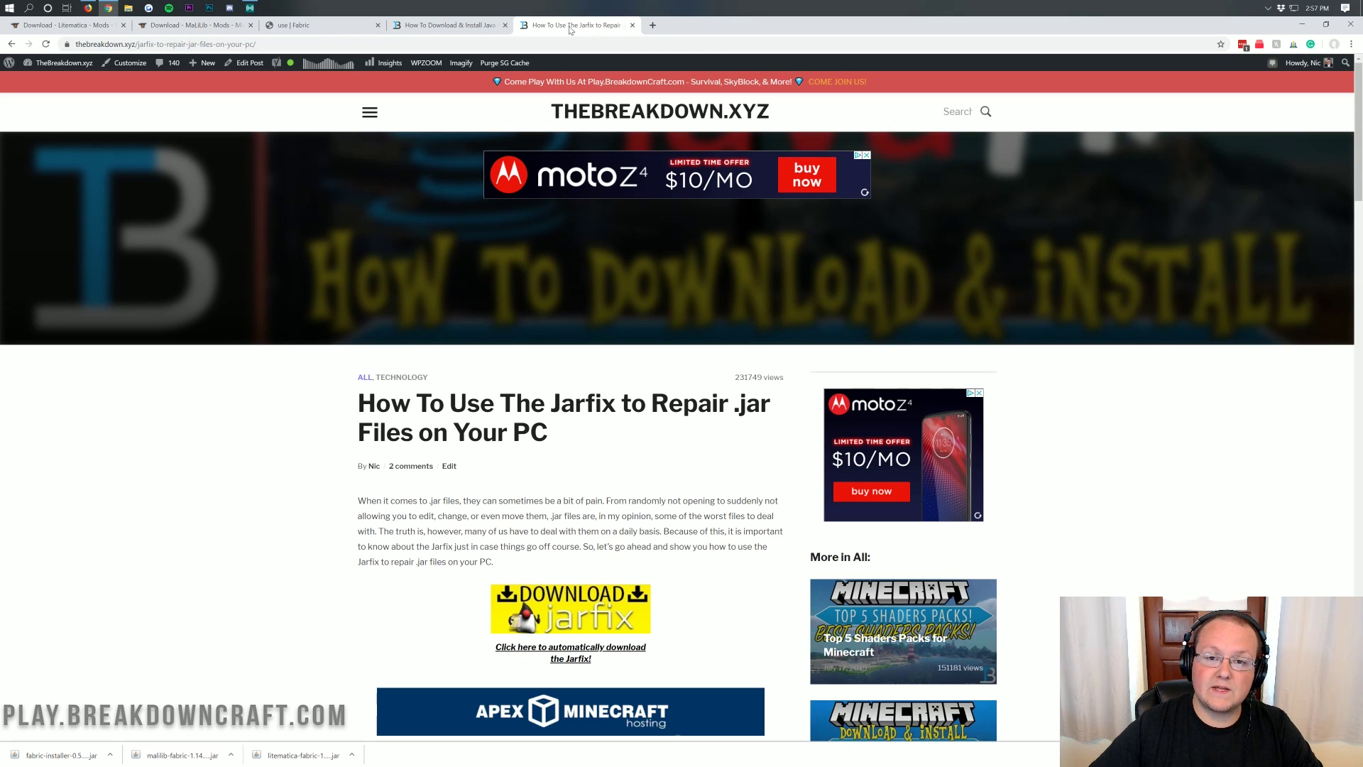
pyautogui.scroll(-2, 381, 330)
pyautogui.moveTo(358, 243); pyautogui.dragTo(632, 243)
pyautogui.click(625, 259)
pyautogui.scroll(-2, 622, 264)
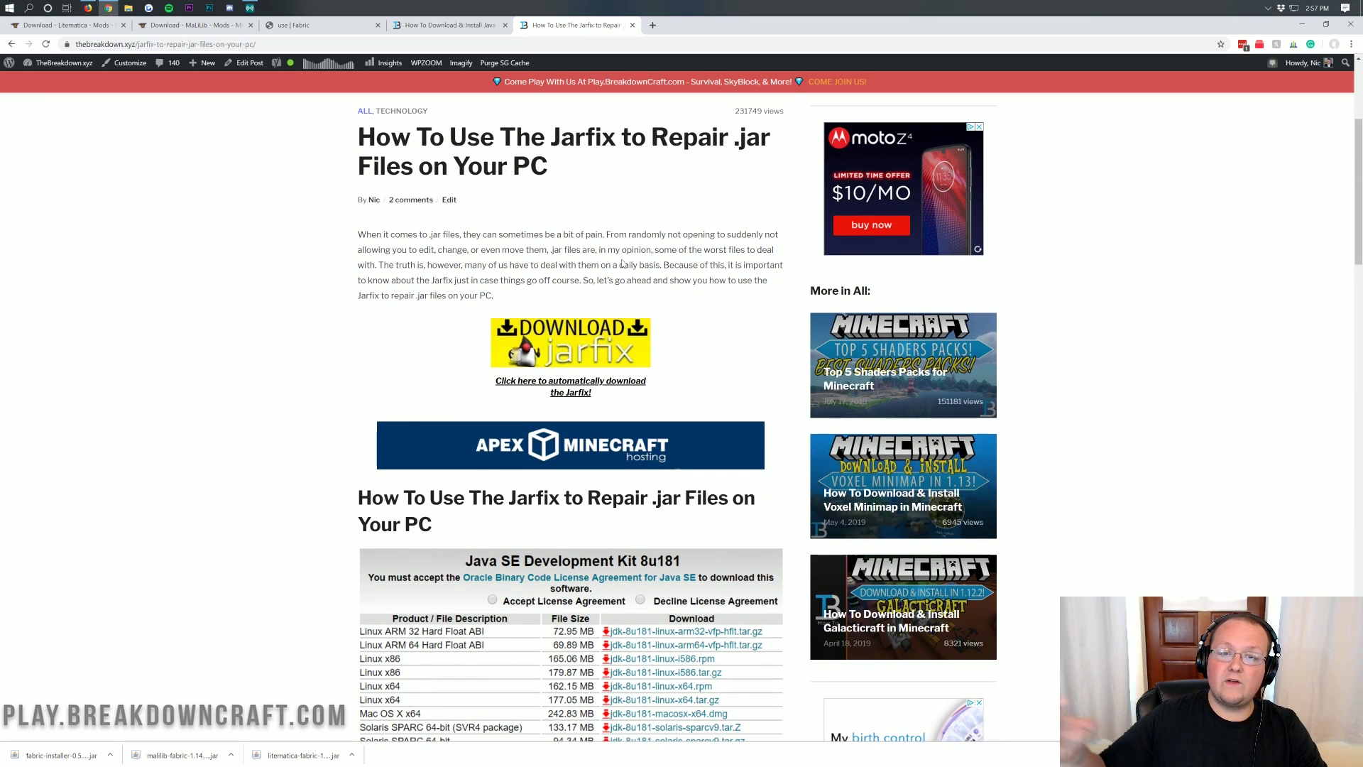
pyautogui.scroll(-12, 622, 264)
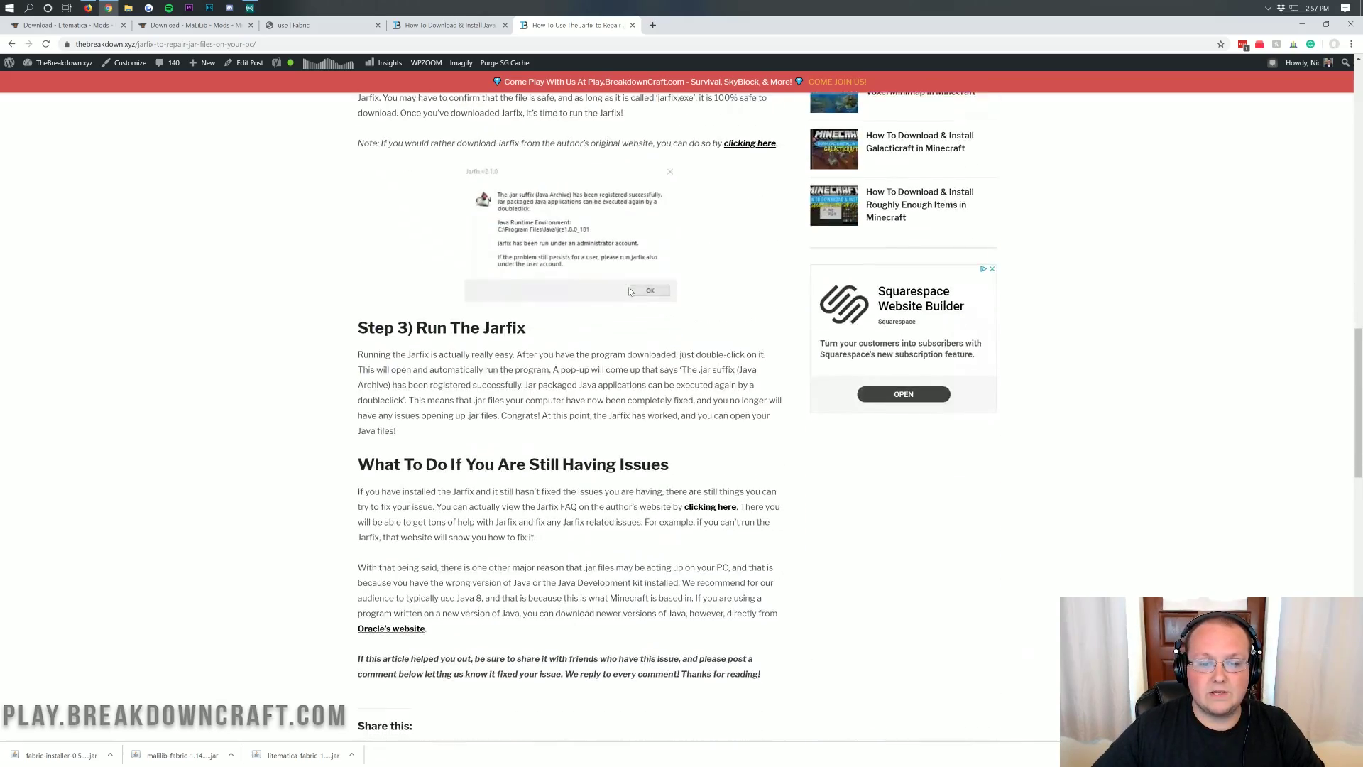
pyautogui.scroll(6, 630, 291)
pyautogui.scroll(-9, 629, 291)
pyautogui.scroll(12, 630, 291)
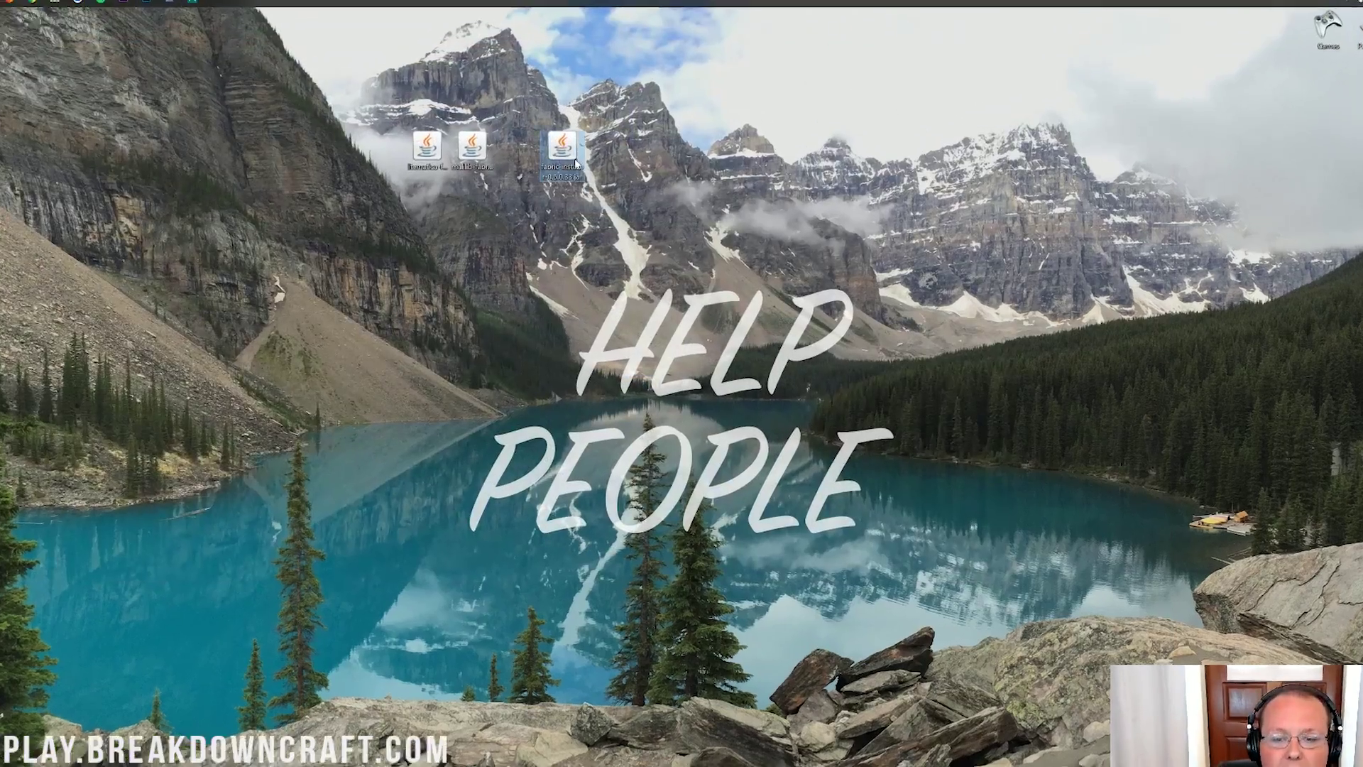
# - Run the fabric-installer jar with Java, install loader 0.4.9+build.161 for 1.14.4, then close it
pyautogui.rightClick(588, 154)
pyautogui.moveTo(581, 247)
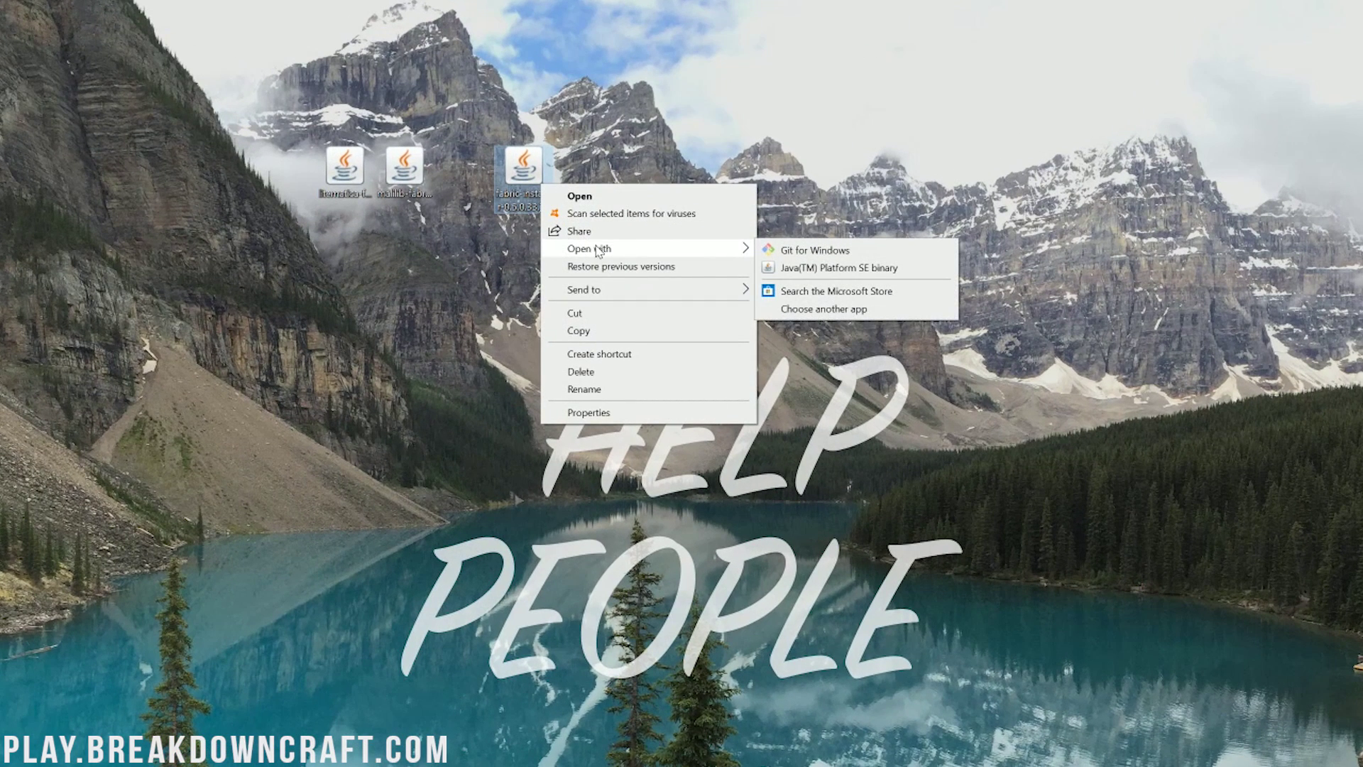
pyautogui.click(818, 270)
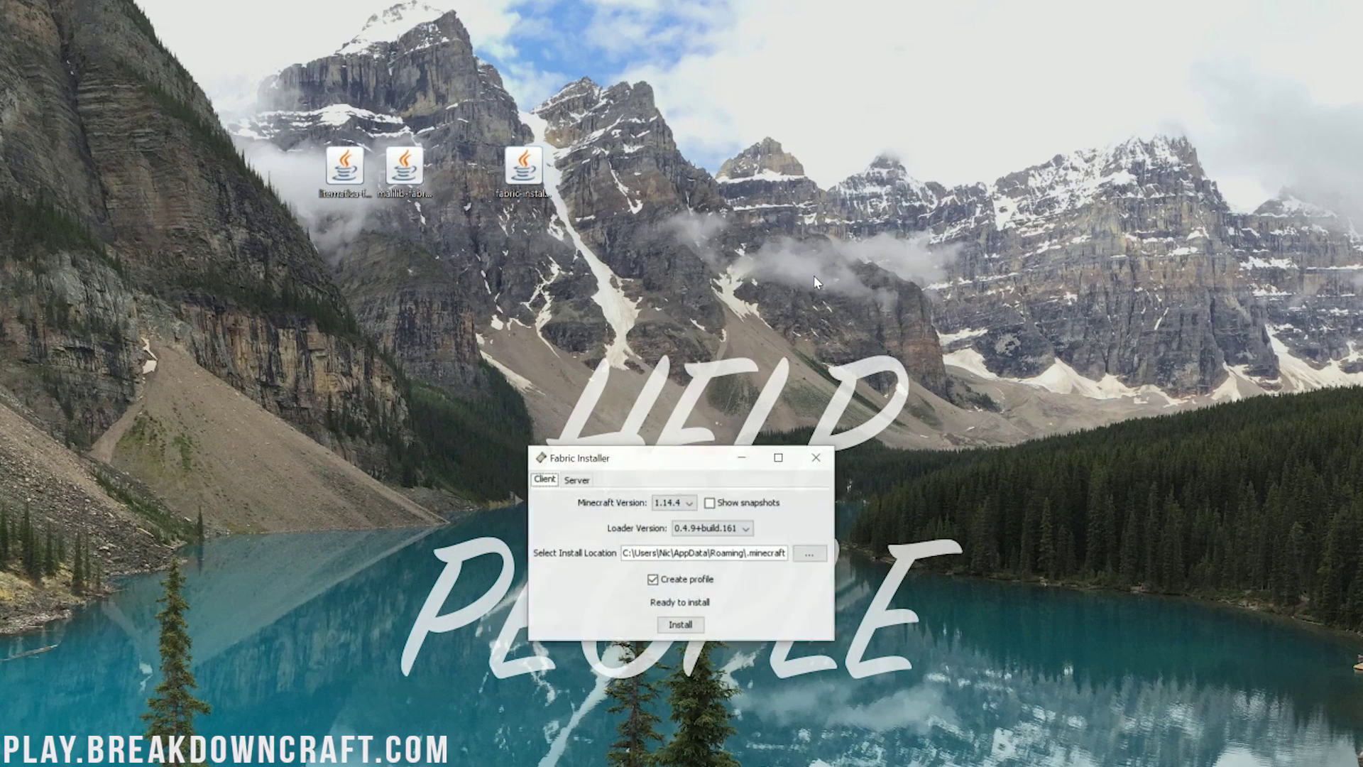
pyautogui.moveTo(662, 454); pyautogui.dragTo(667, 392)
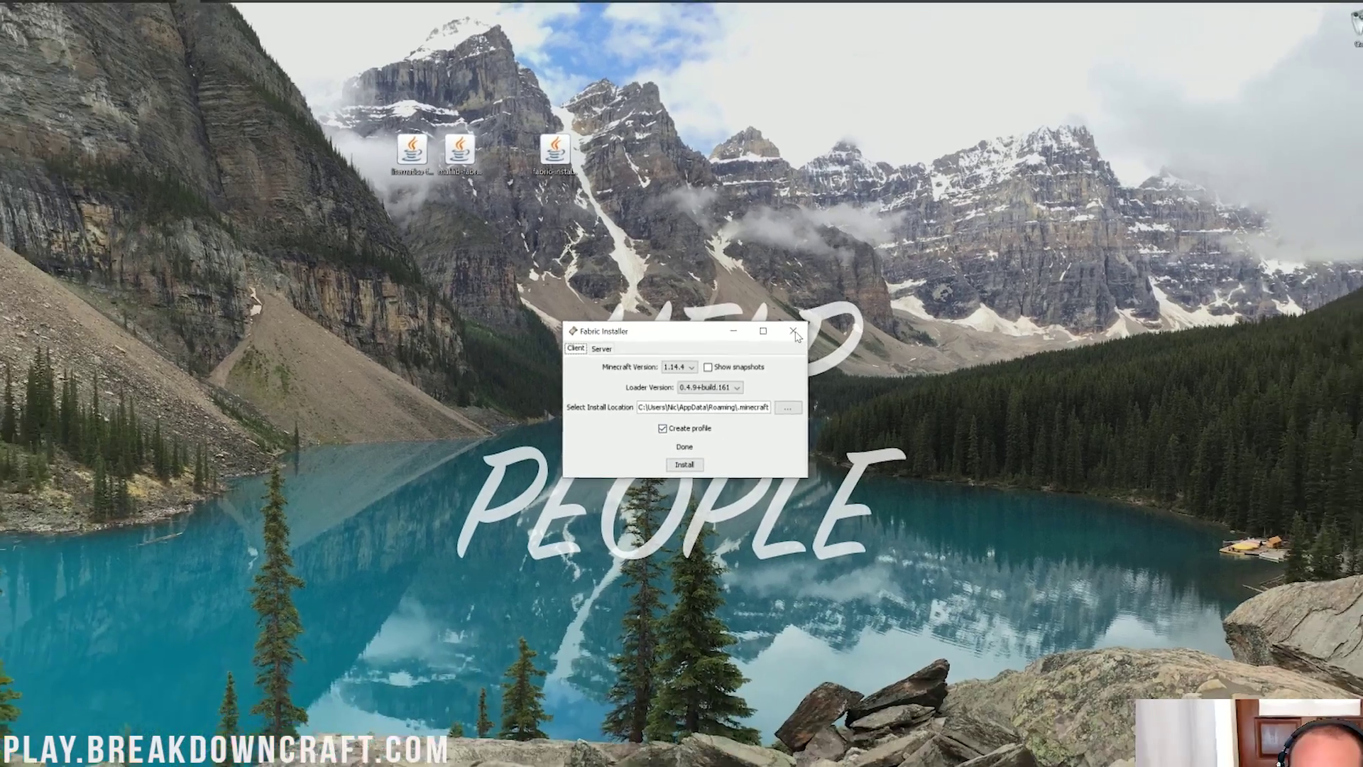
pyautogui.click(820, 392)
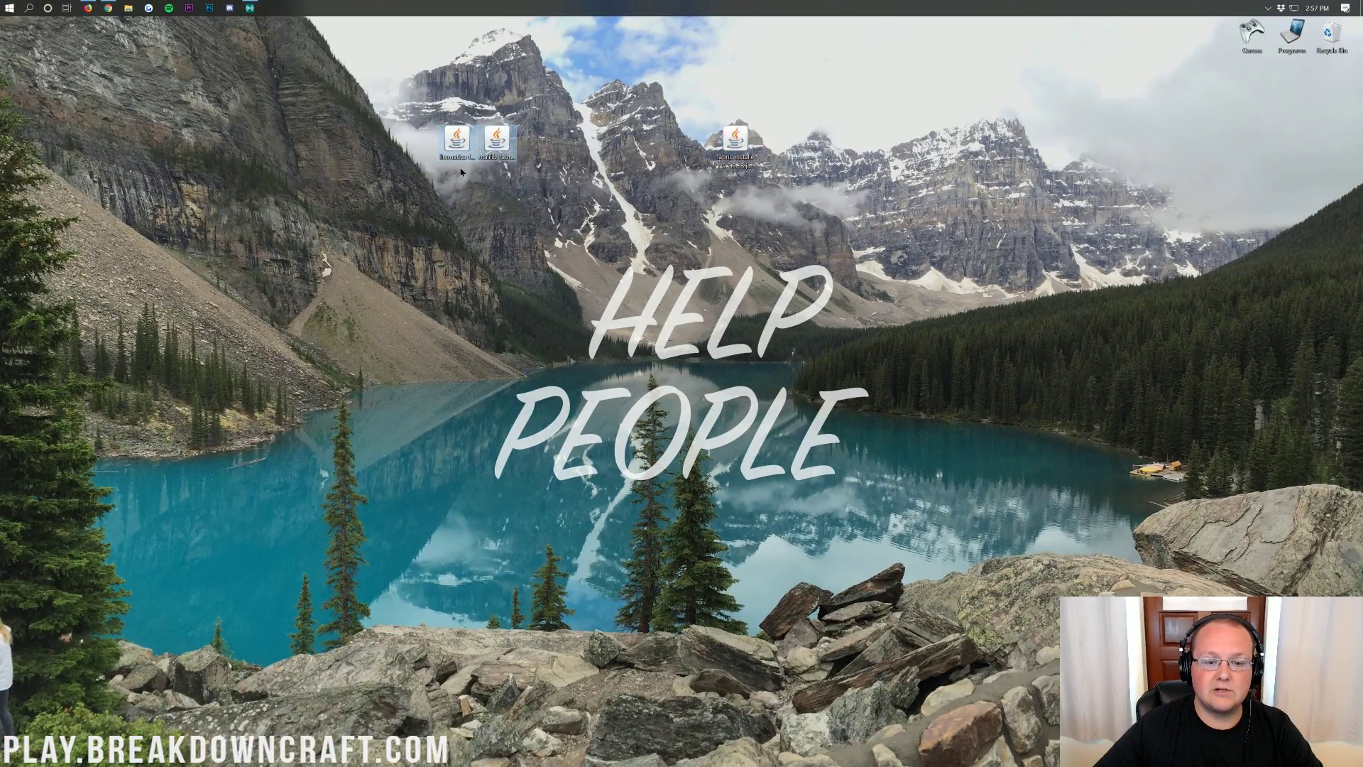
# - Open the Windows Run dialog by searching 'run' in Start
pyautogui.click(497, 142)
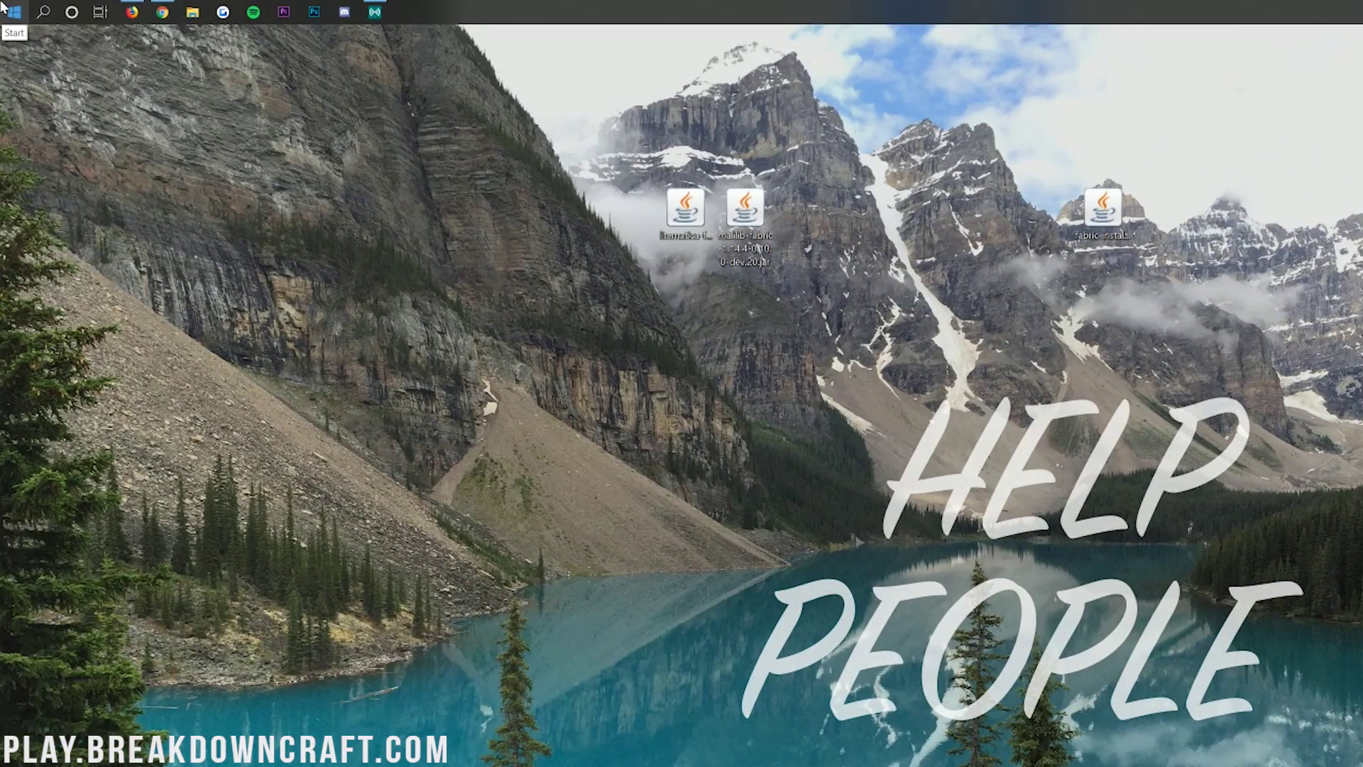
pyautogui.click(3, 6)
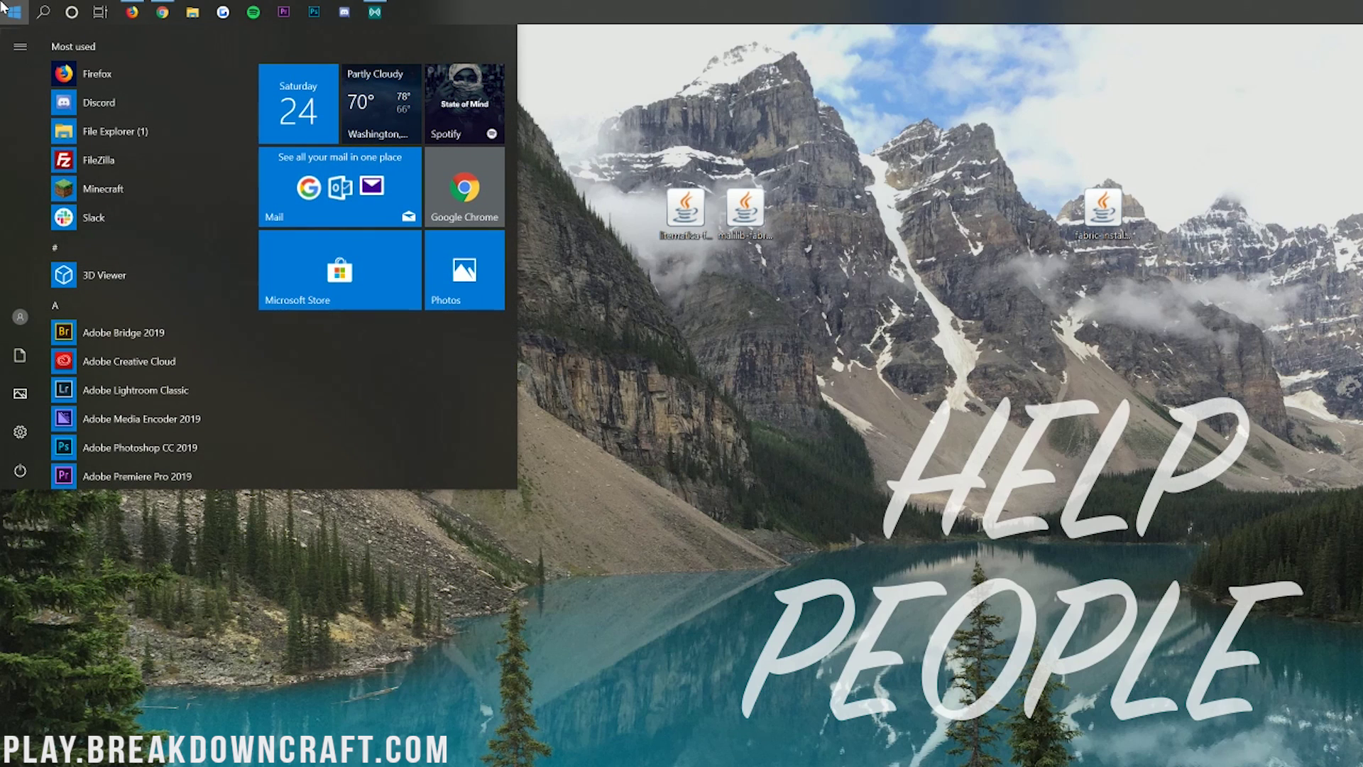
pyautogui.write('run')
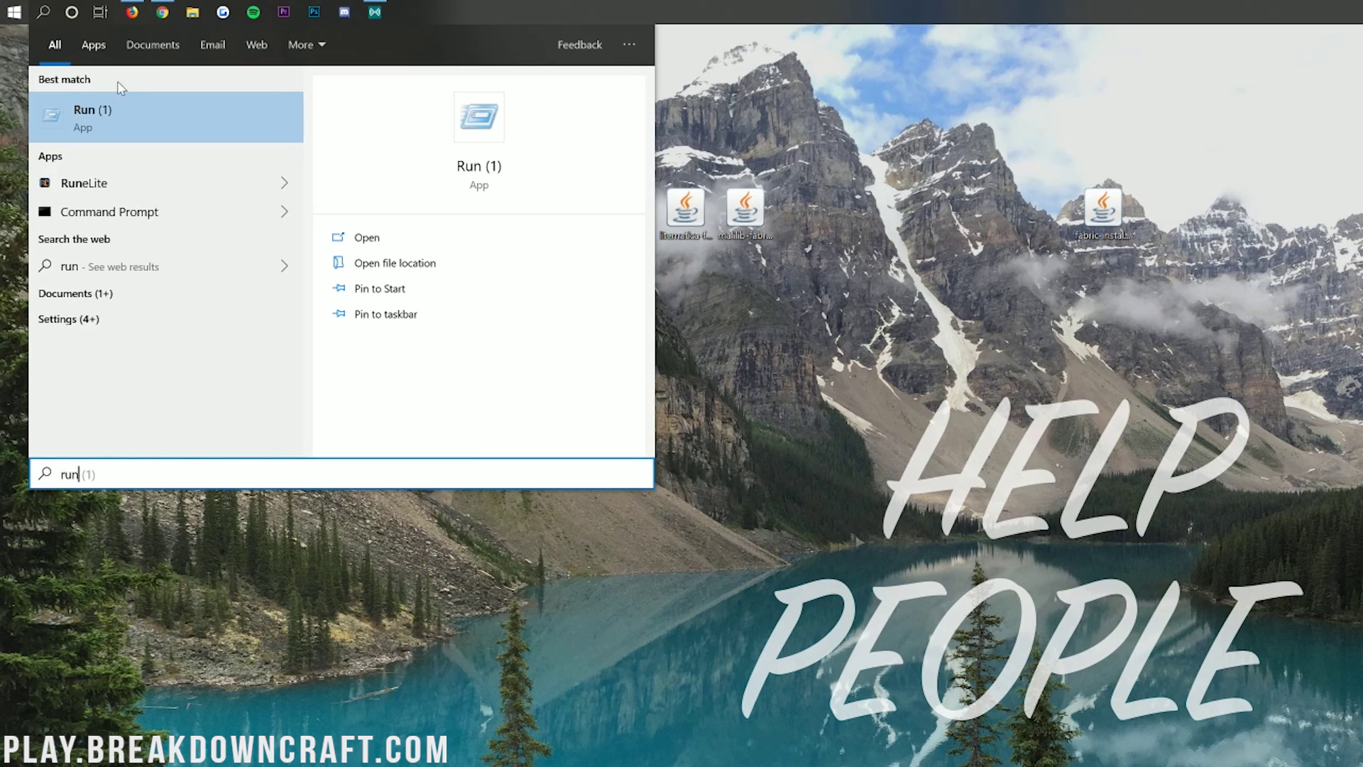
pyautogui.click(145, 129)
# - Replace the Run Open field with %appdata% and confirm to open the Roaming folder
pyautogui.moveTo(121, 49); pyautogui.dragTo(175, 71)
pyautogui.click(216, 152)
pyautogui.hotkey('ctrl', 'a')
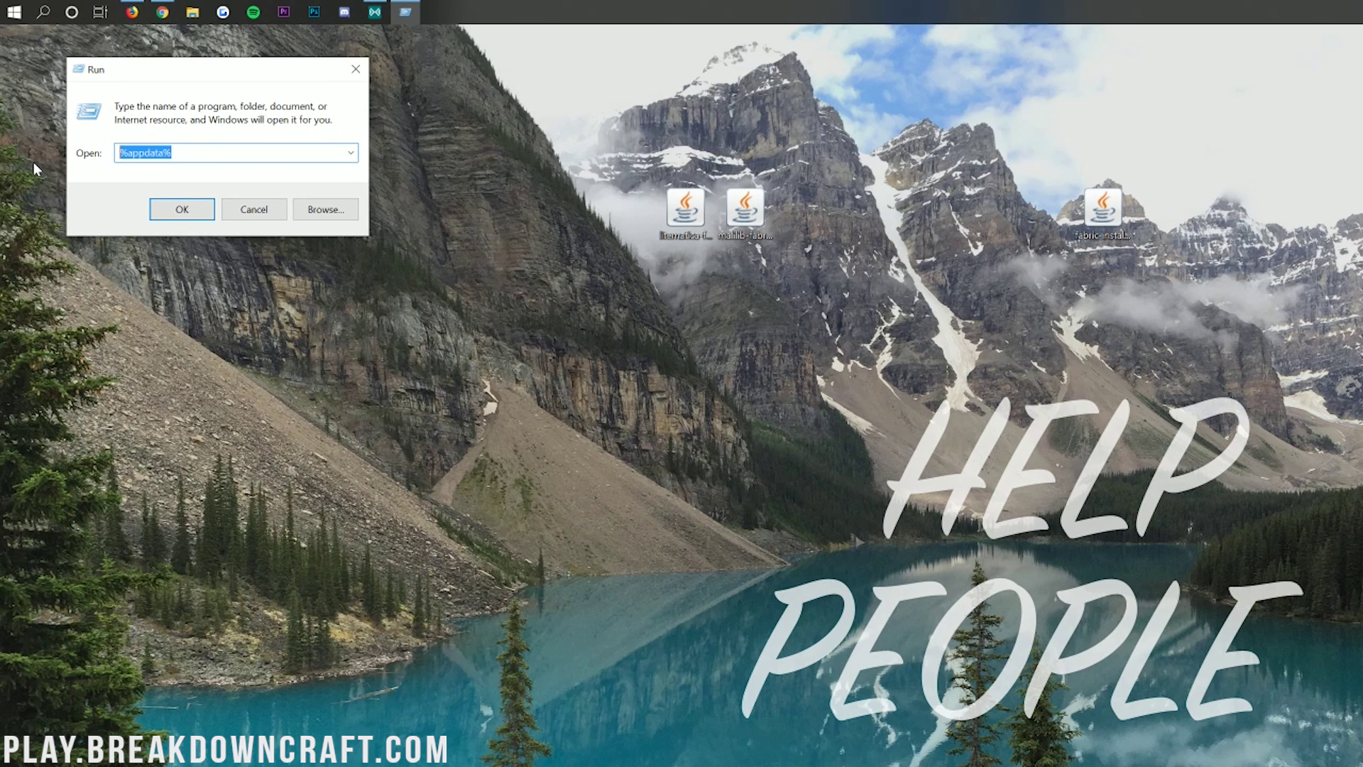
pyautogui.press('BackSpace')
pyautogui.write('%appda')
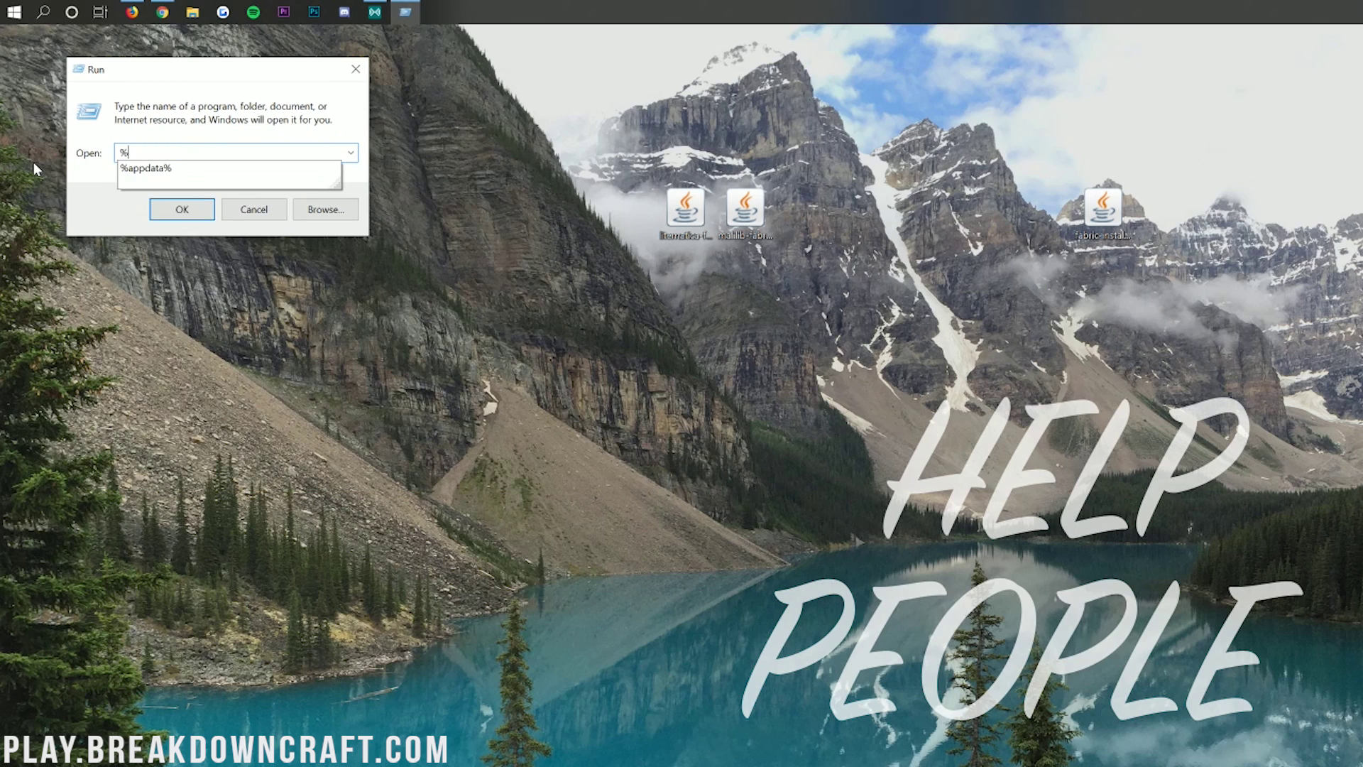
pyautogui.write('ta%')
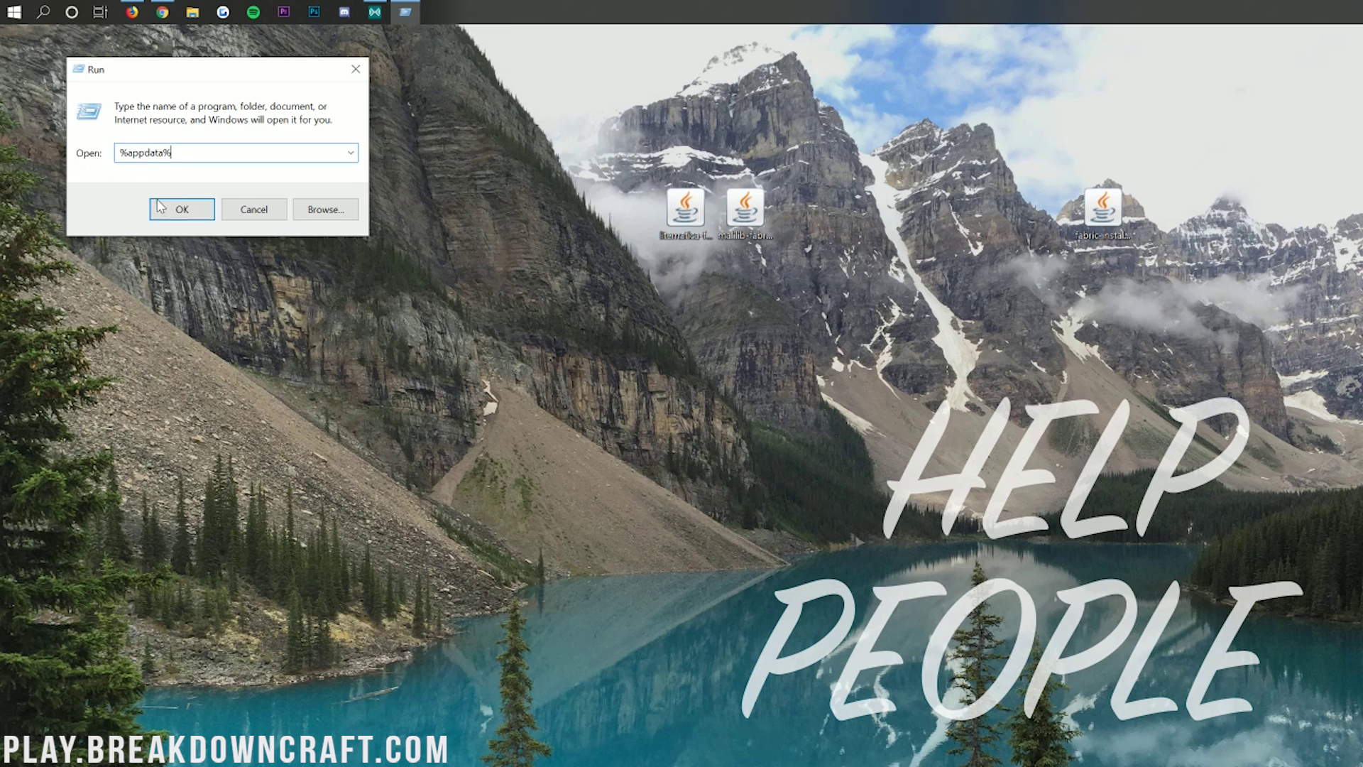
pyautogui.click(184, 209)
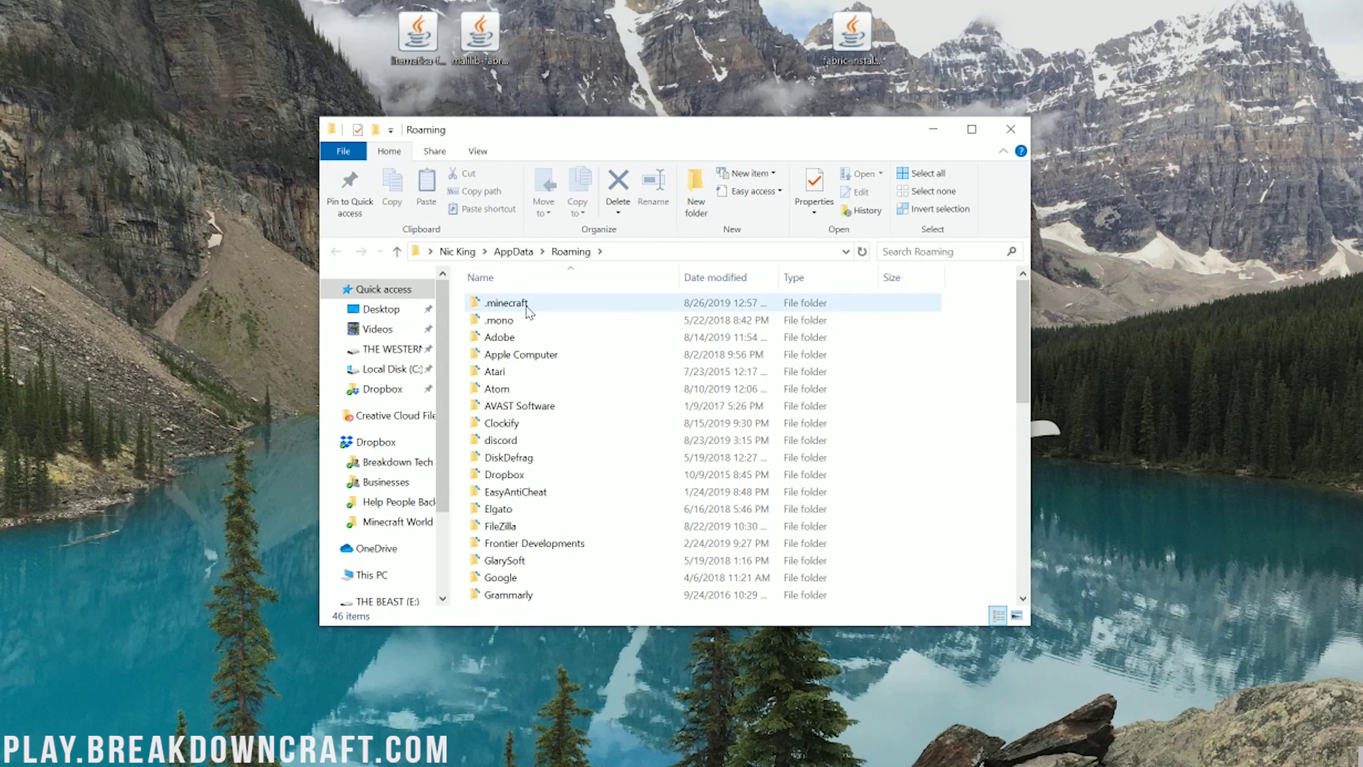
# - Open .minecraft and delete its existing mods folder
pyautogui.doubleClick(566, 313)
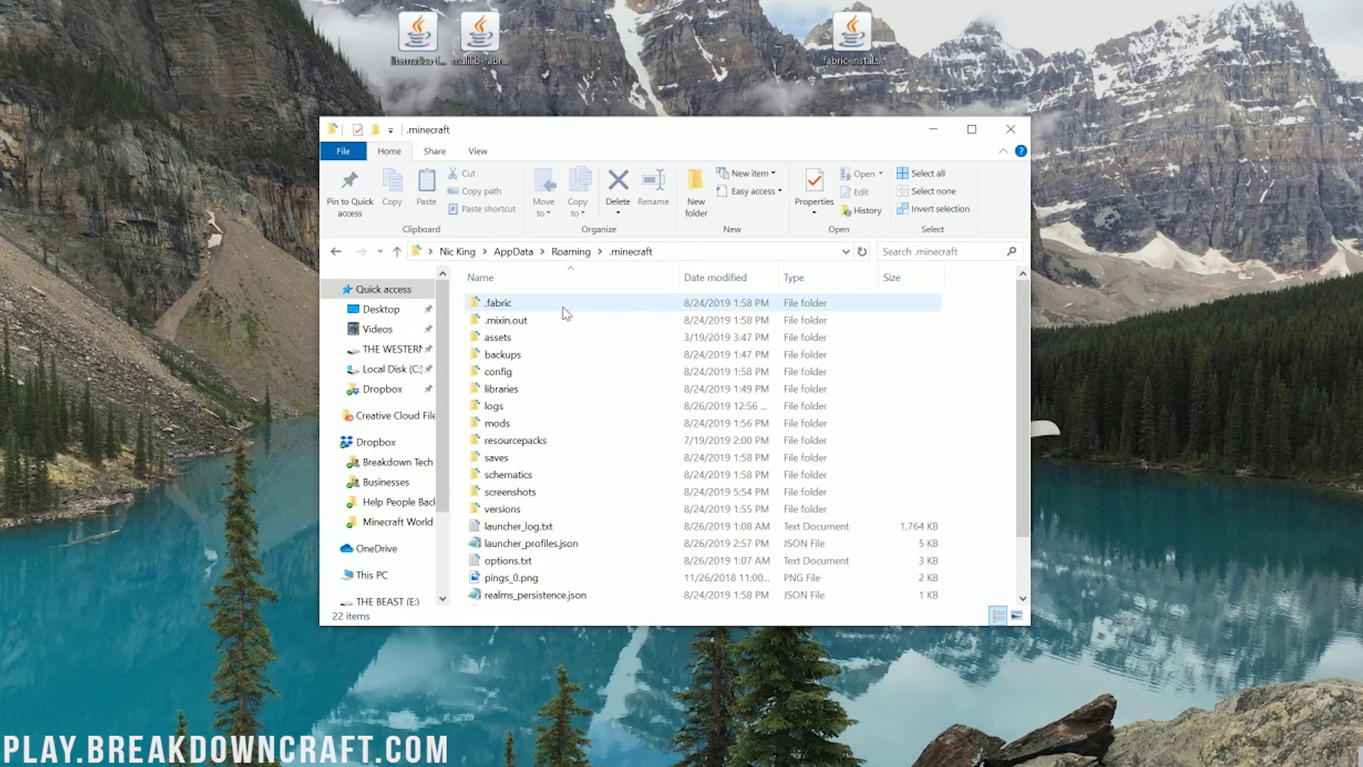
pyautogui.click(519, 426)
pyautogui.rightClick(519, 426)
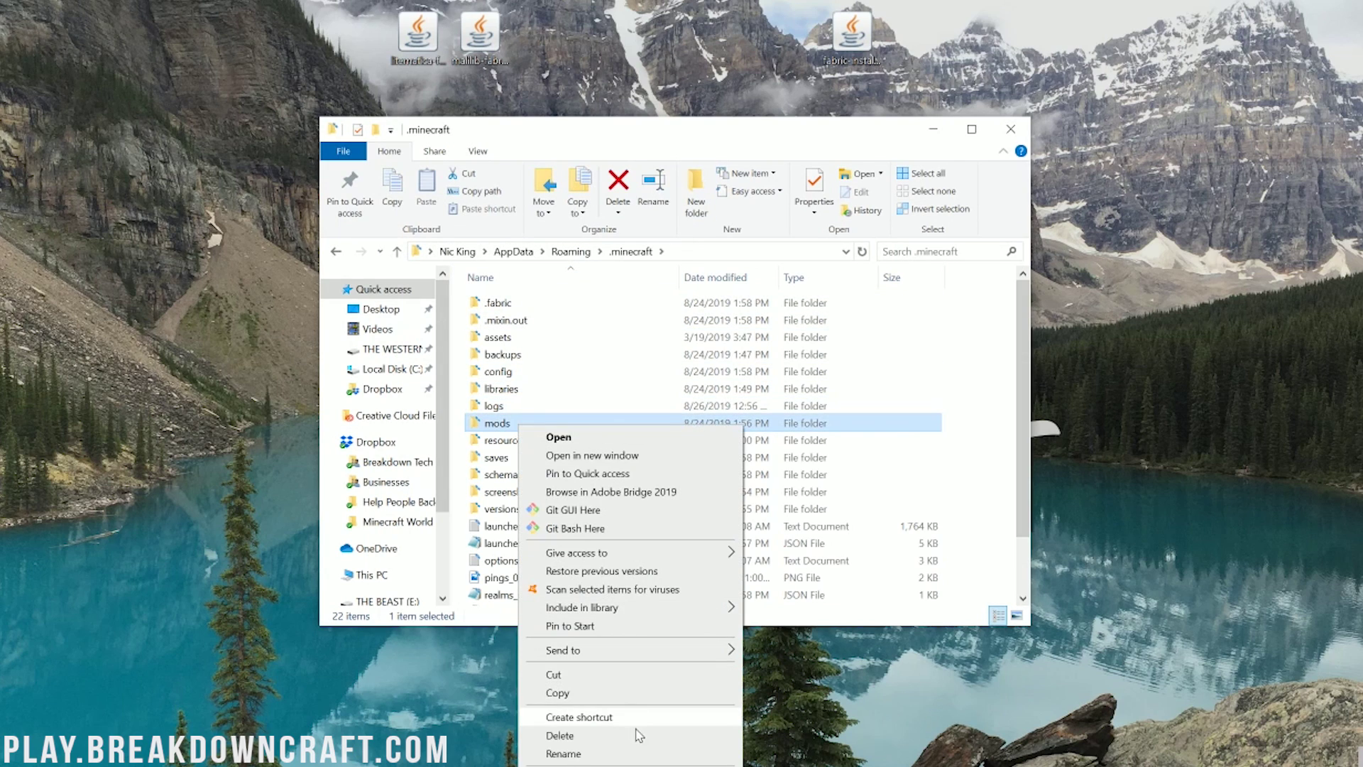
pyautogui.click(636, 735)
pyautogui.press('Return')
pyautogui.scroll(-1, 654, 369)
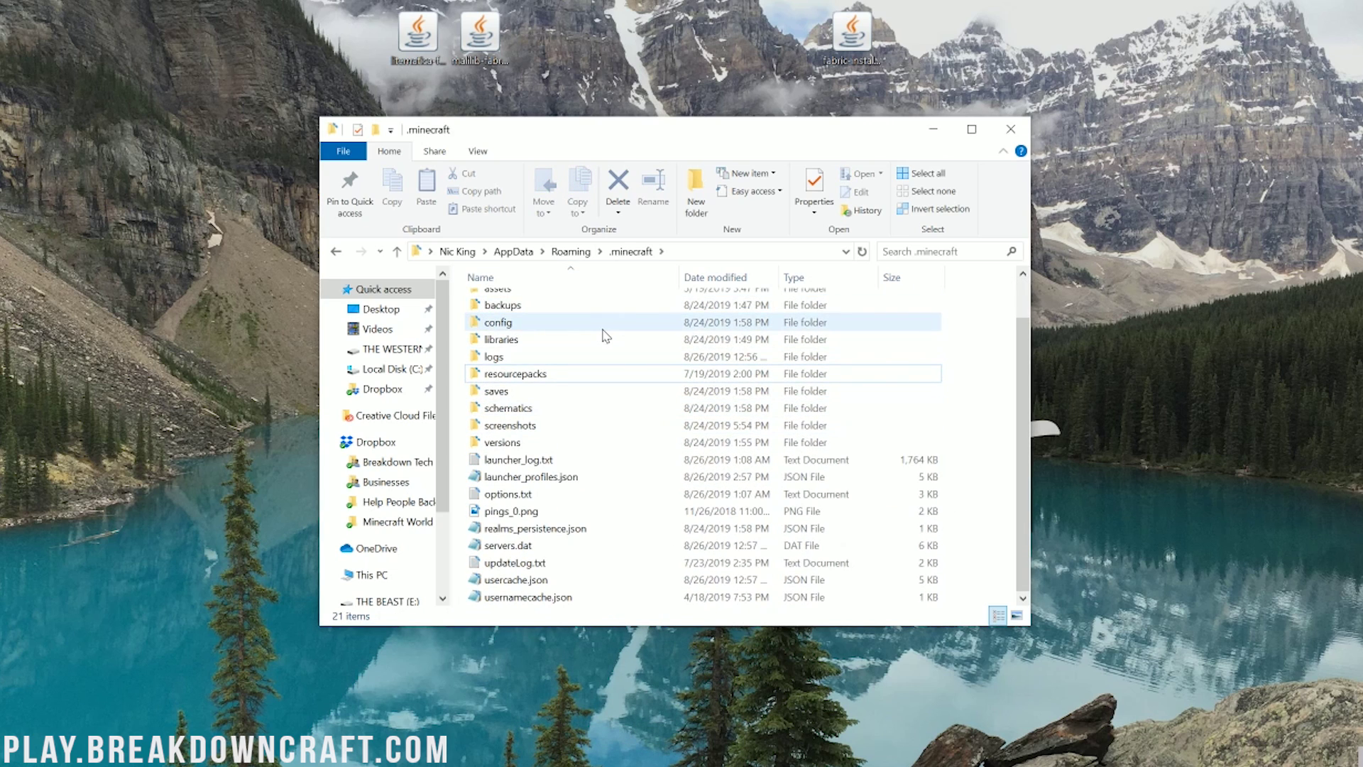
# - Create a new folder named mods inside .minecraft
pyautogui.rightClick(962, 457)
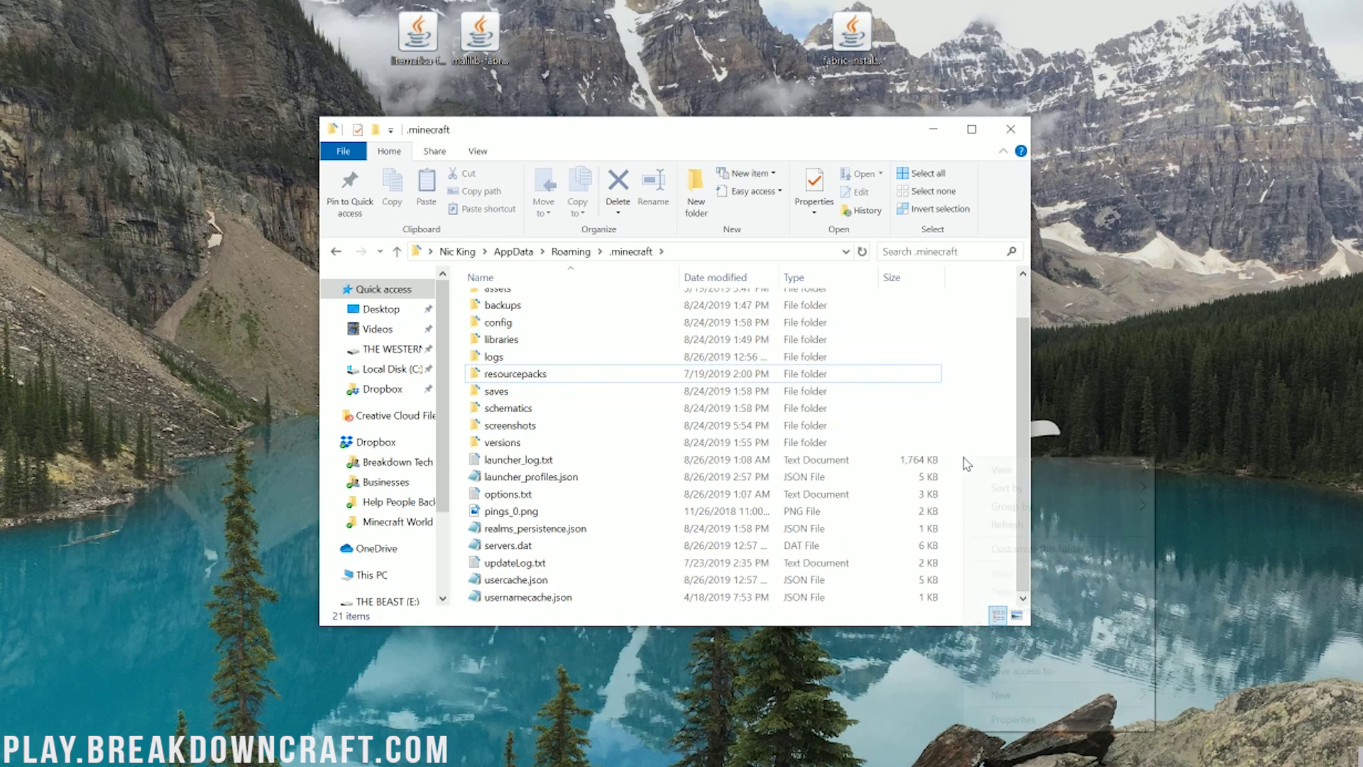
pyautogui.moveTo(1065, 694)
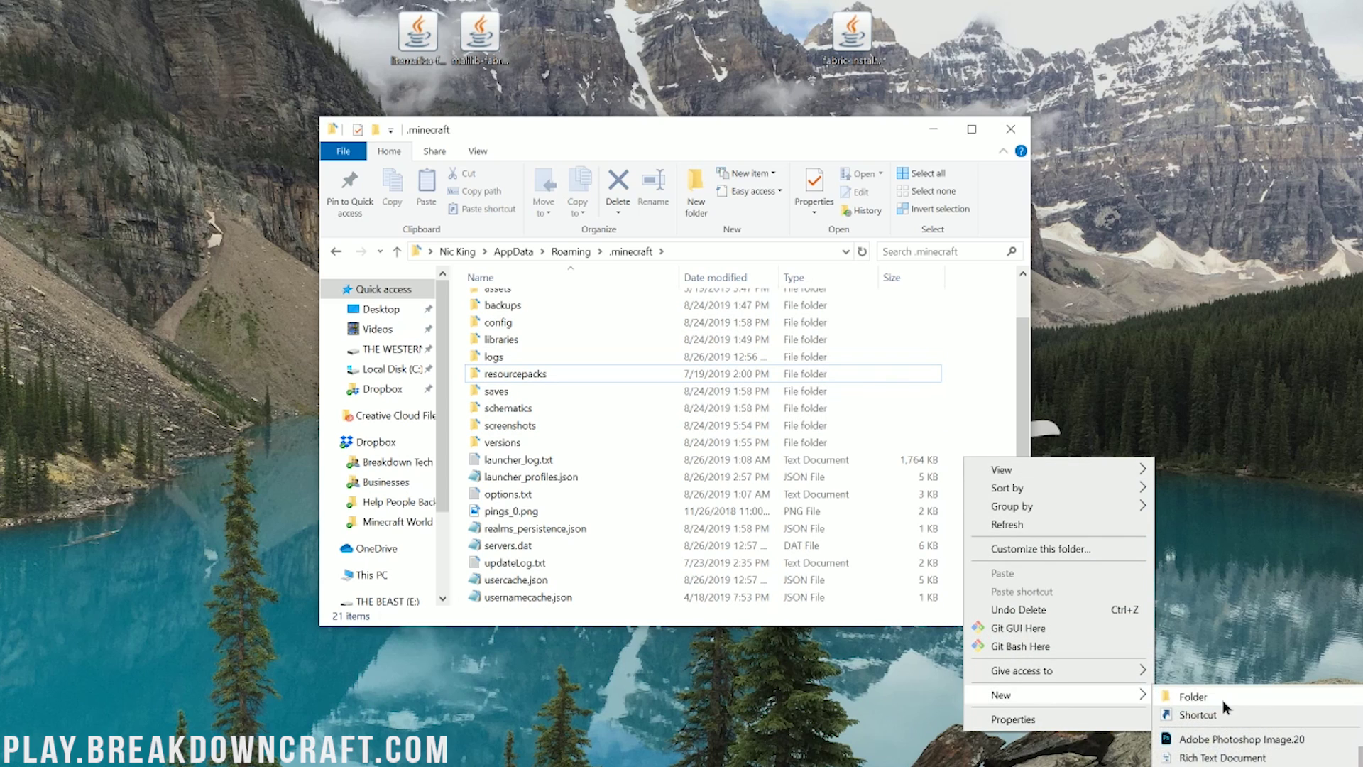
pyautogui.click(1182, 693)
pyautogui.write('mods')
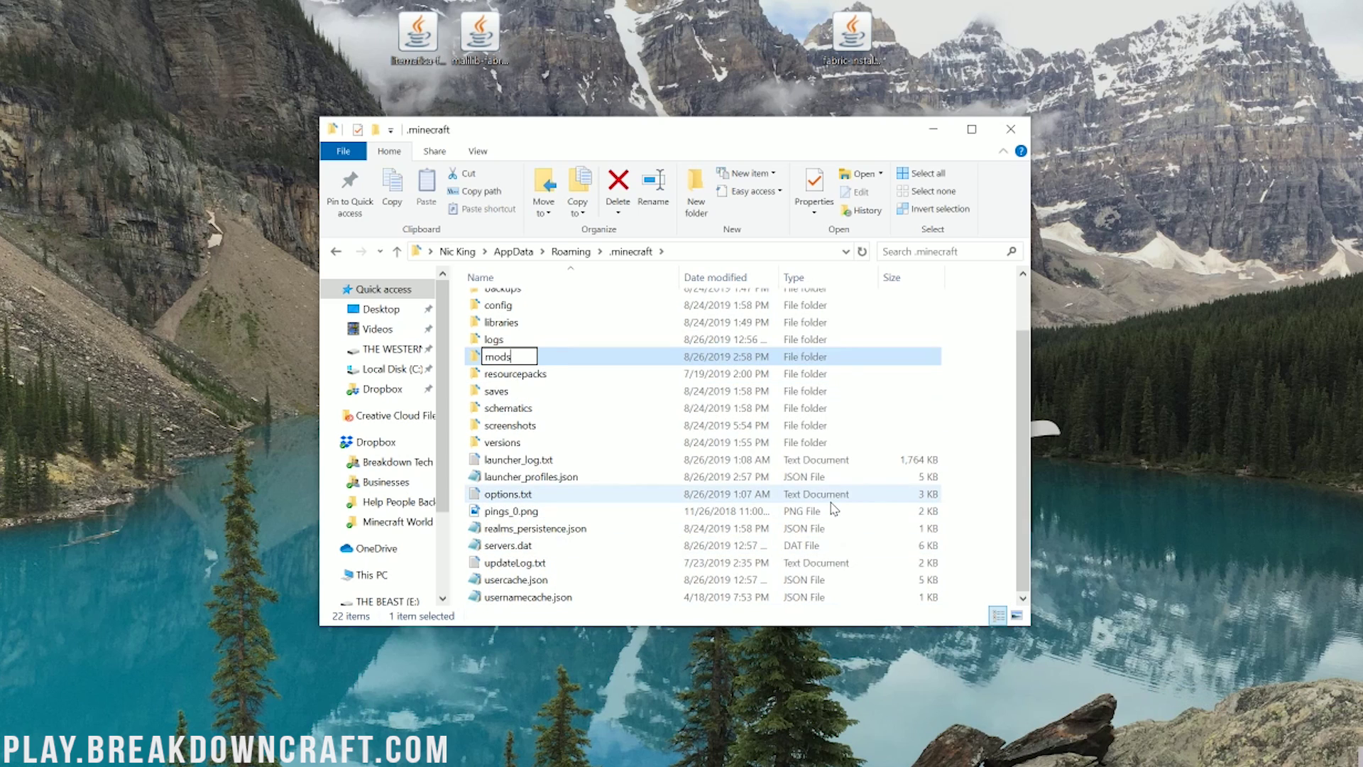
pyautogui.click(547, 325)
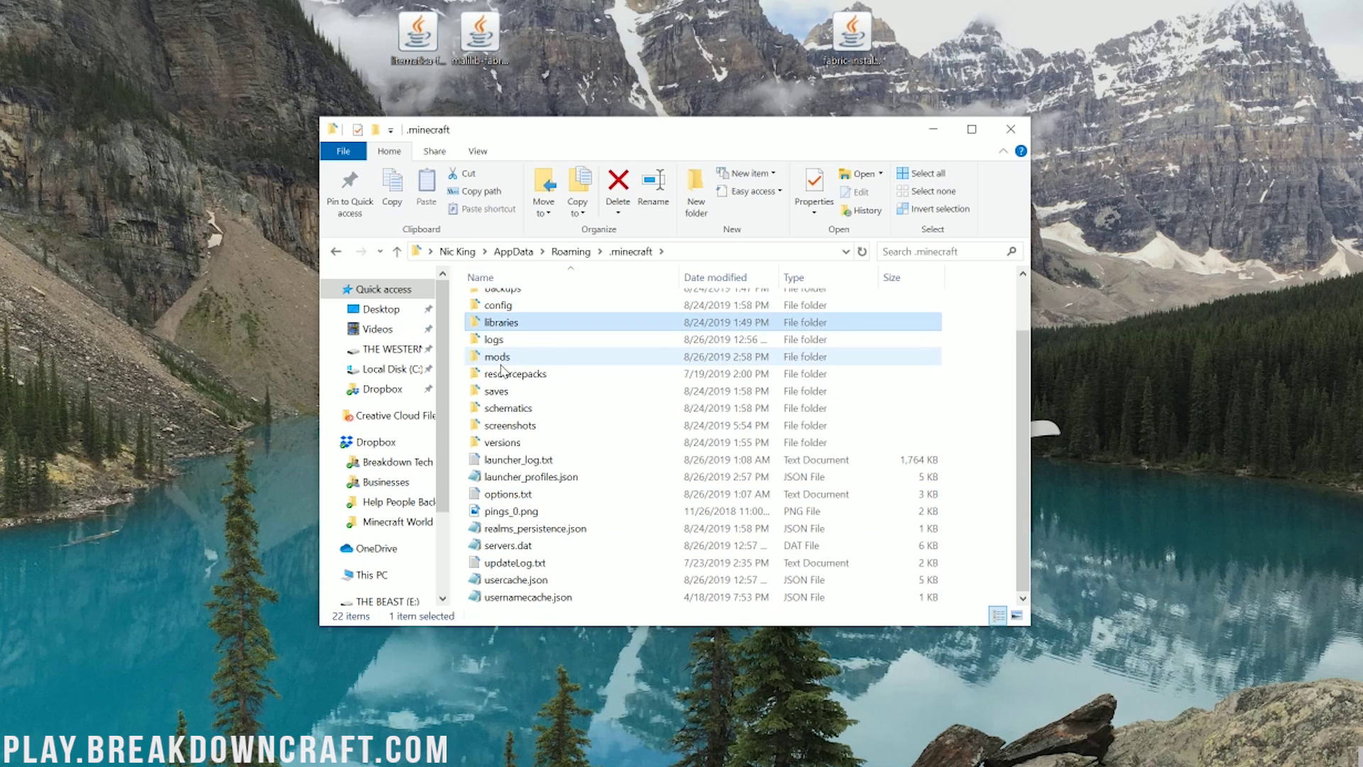
# - Open the mods folder and drop the litematica and malilib jars from the desktop into it
pyautogui.click(543, 359)
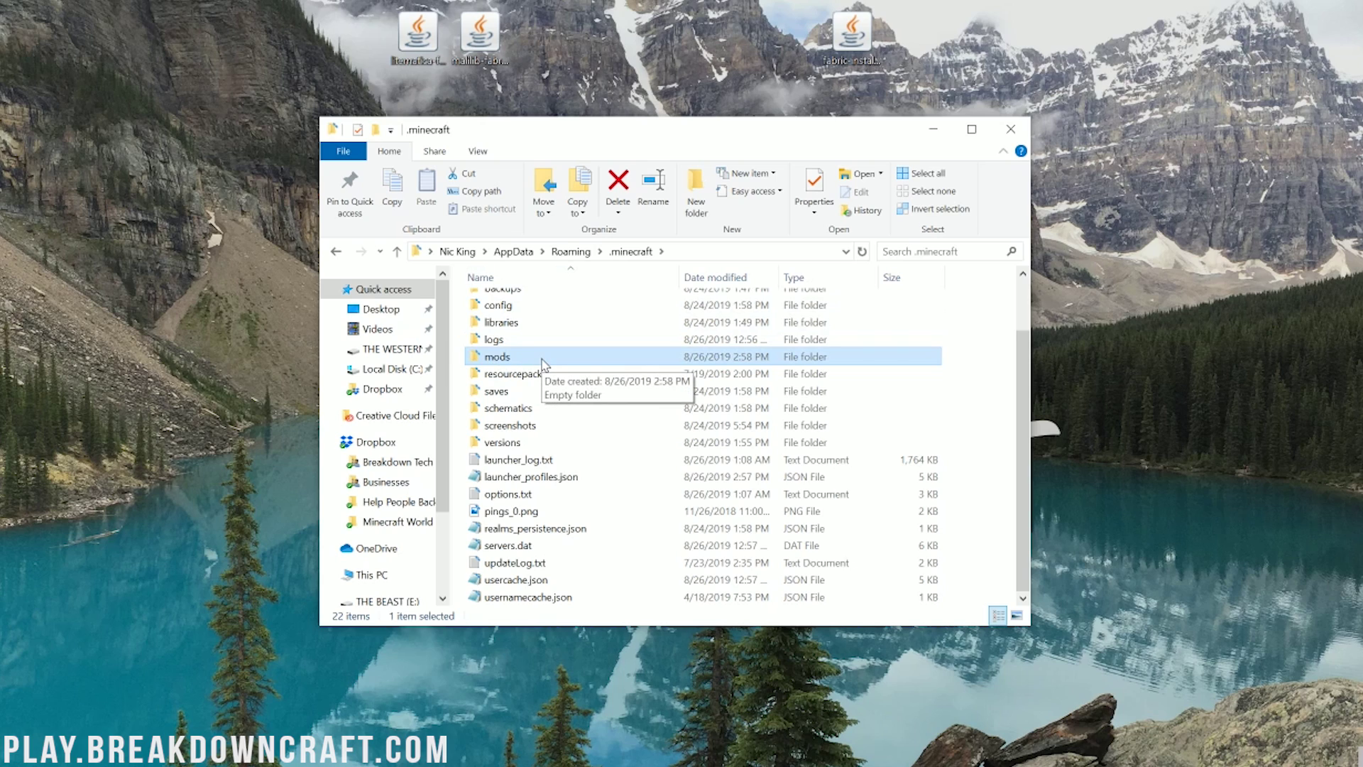
pyautogui.doubleClick(500, 357)
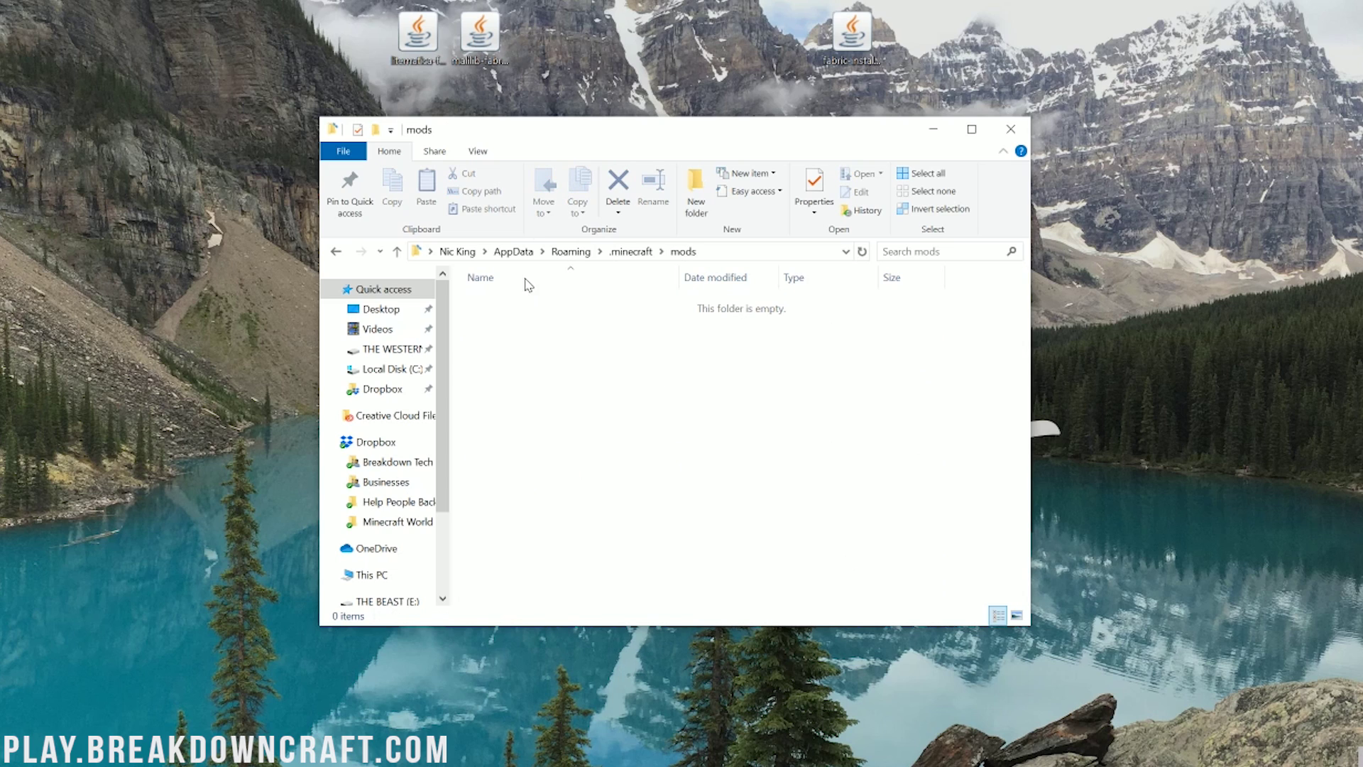
pyautogui.moveTo(388, 12); pyautogui.dragTo(642, 386)
pyautogui.click(608, 414)
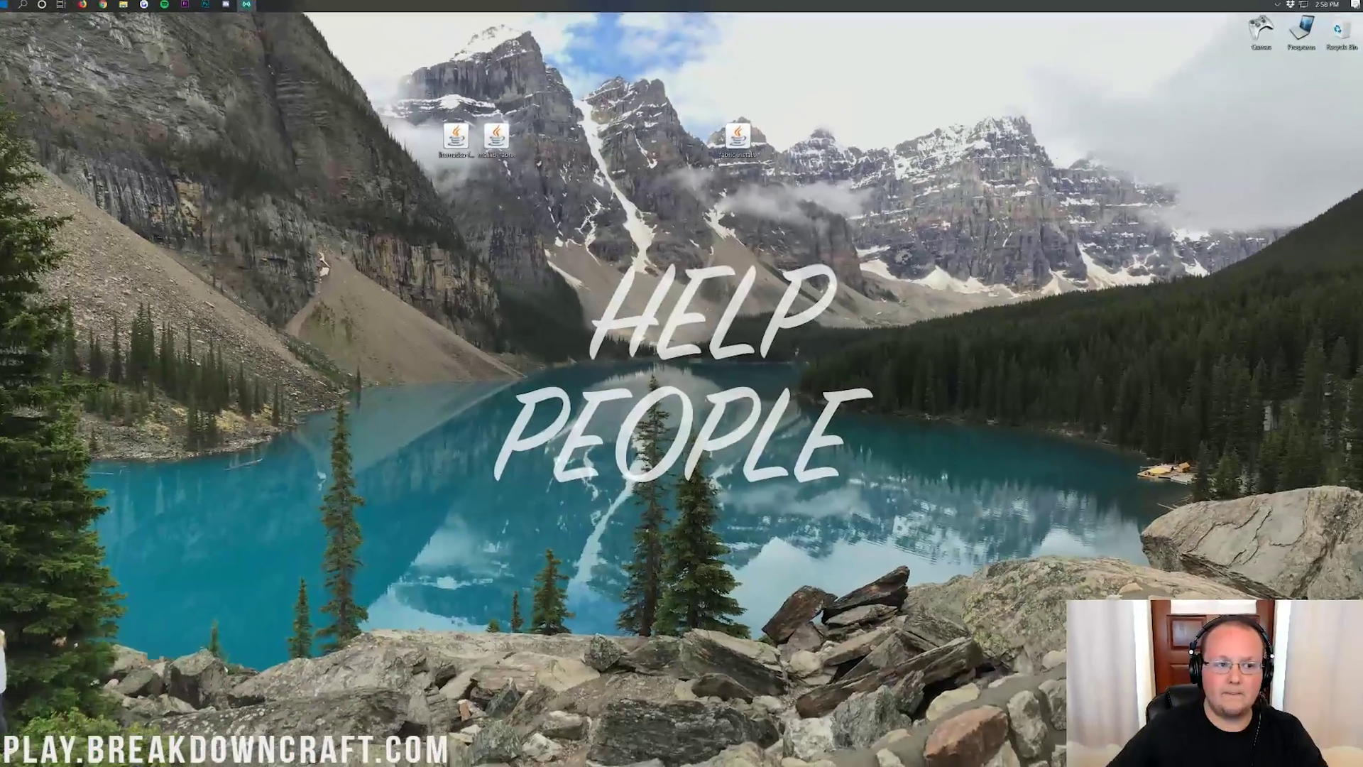
# - Launch the Minecraft Launcher from Start search and select the fabric-loader-1.14.4 installation instead of 1.13.2
pyautogui.click(7, 7)
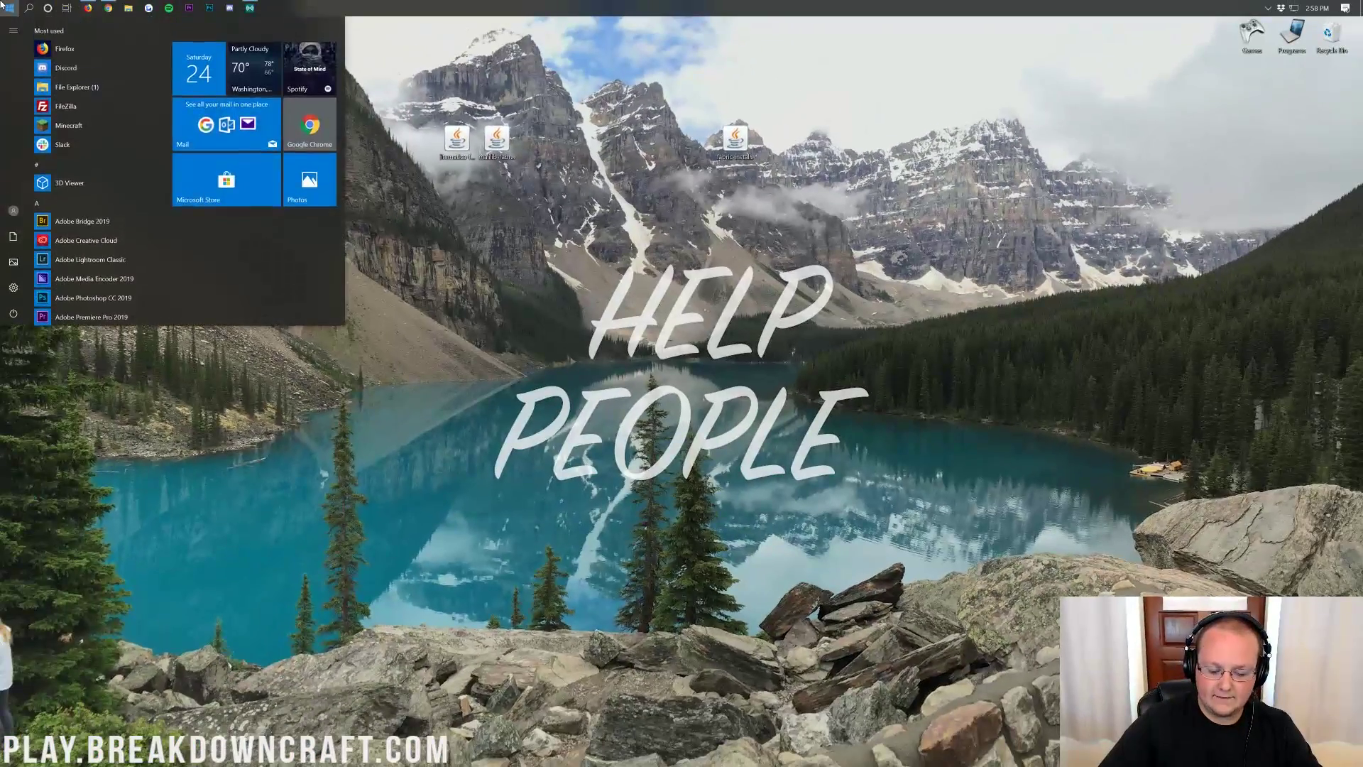
pyautogui.write('mine')
pyautogui.press('Return')
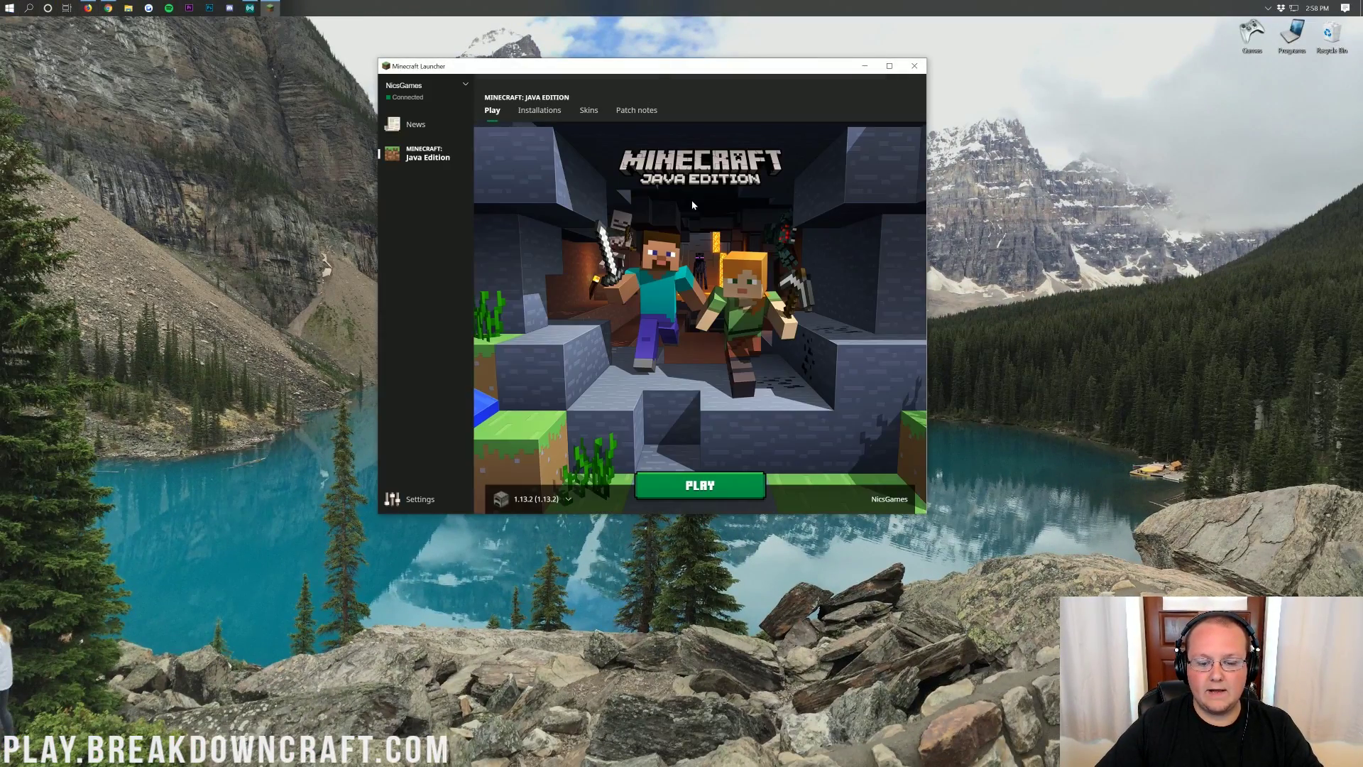
pyautogui.click(566, 500)
pyautogui.click(566, 499)
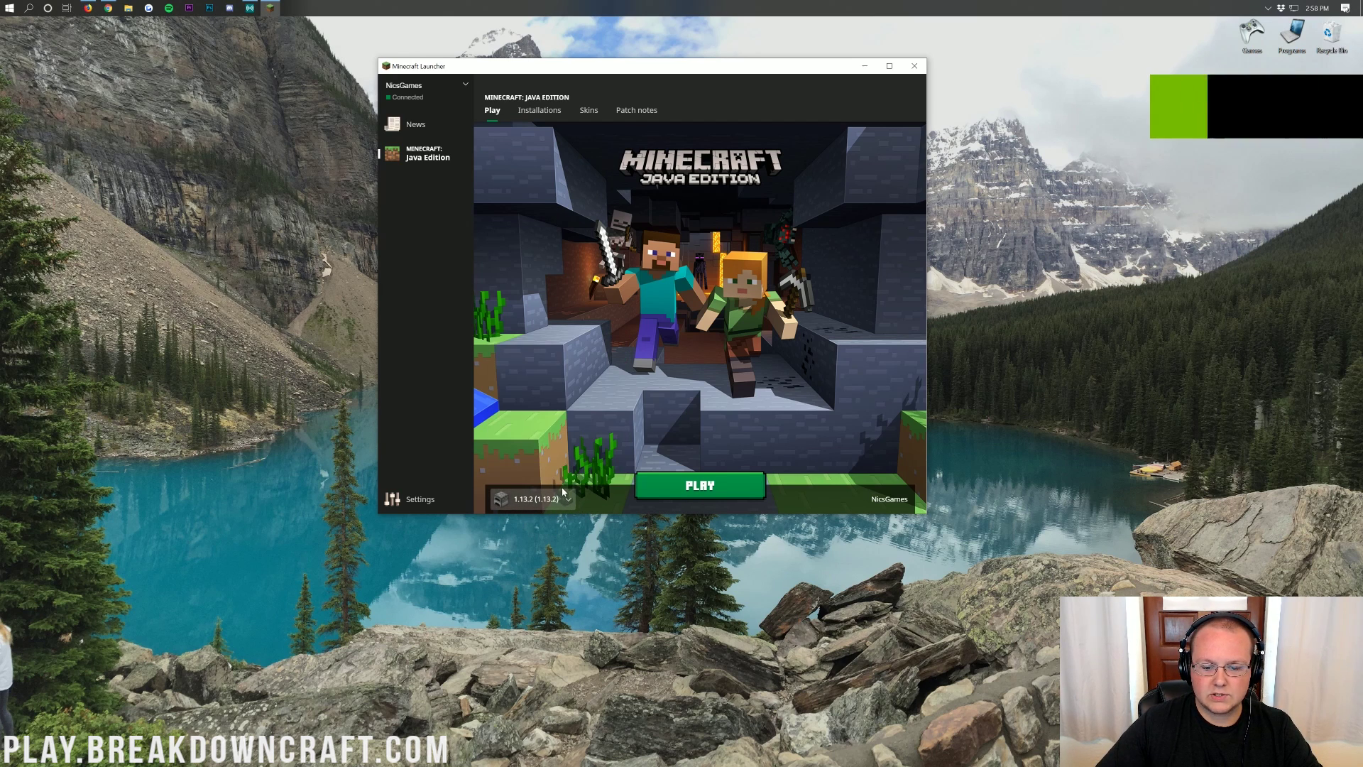
pyautogui.click(566, 500)
pyautogui.click(561, 400)
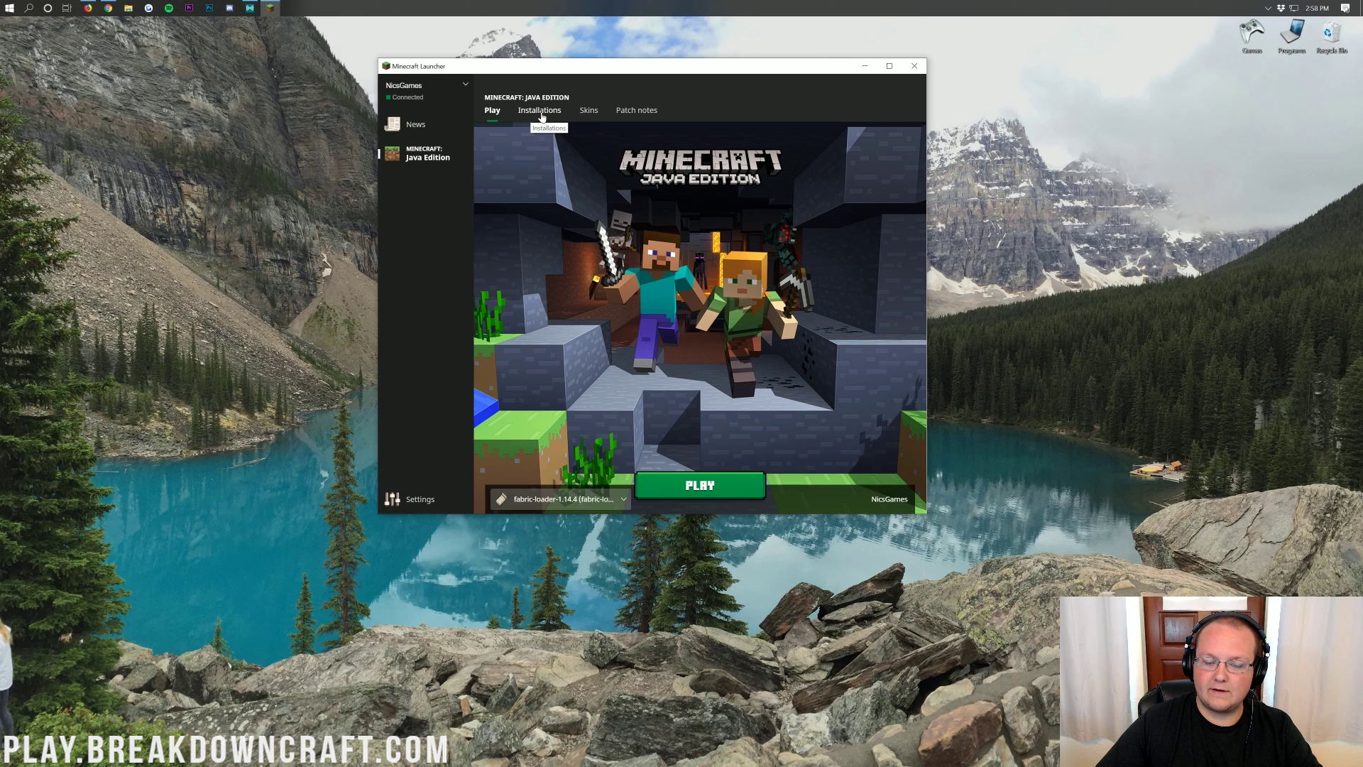
# - Delete the old Play.BreakdownCraft.com installation from the Installations list
pyautogui.click(527, 115)
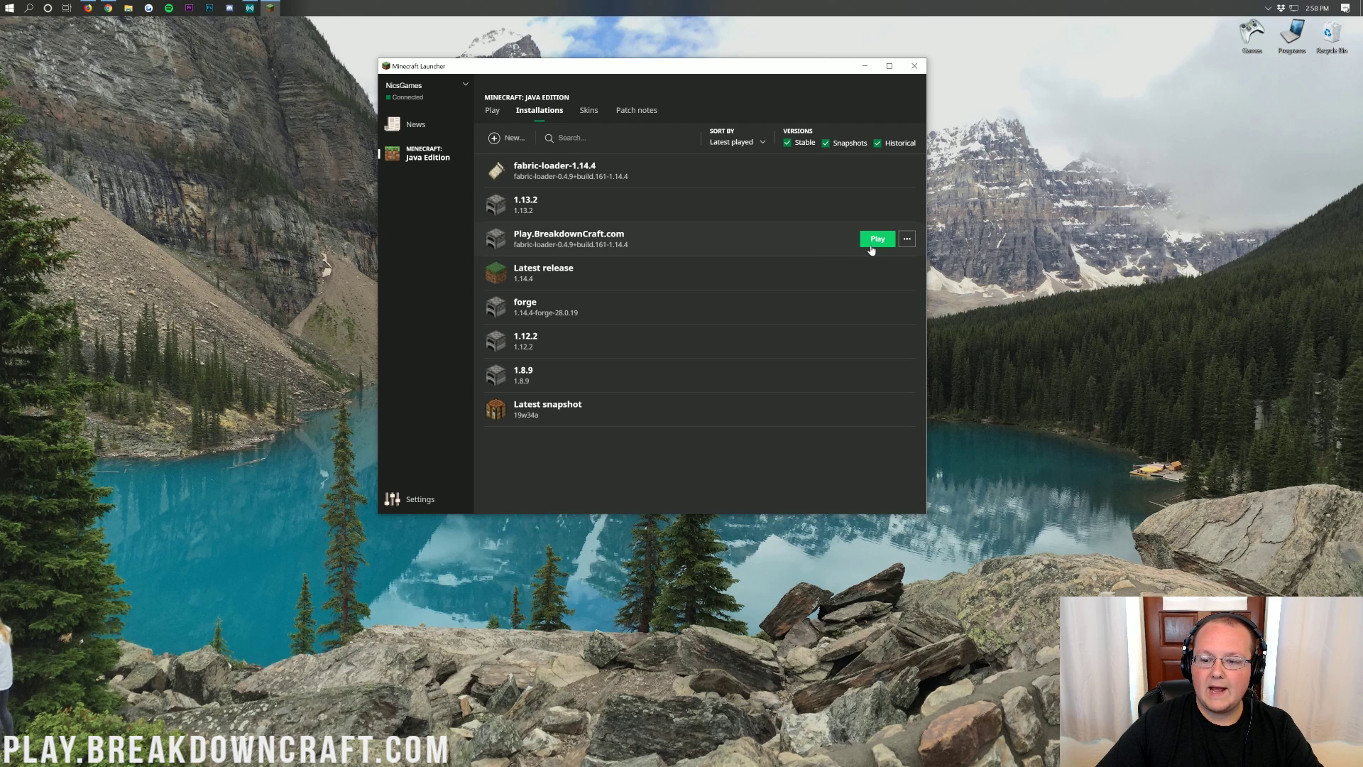
pyautogui.click(908, 239)
pyautogui.click(895, 292)
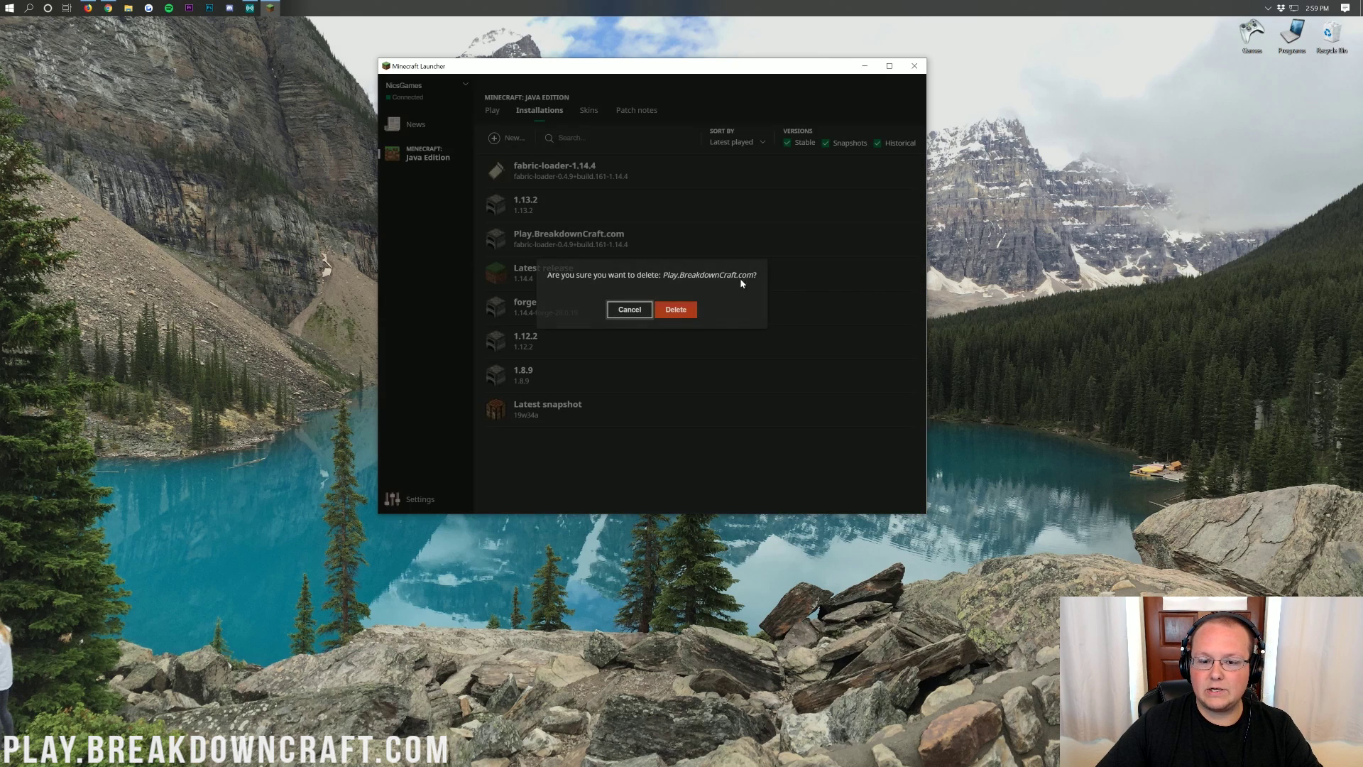
pyautogui.click(675, 310)
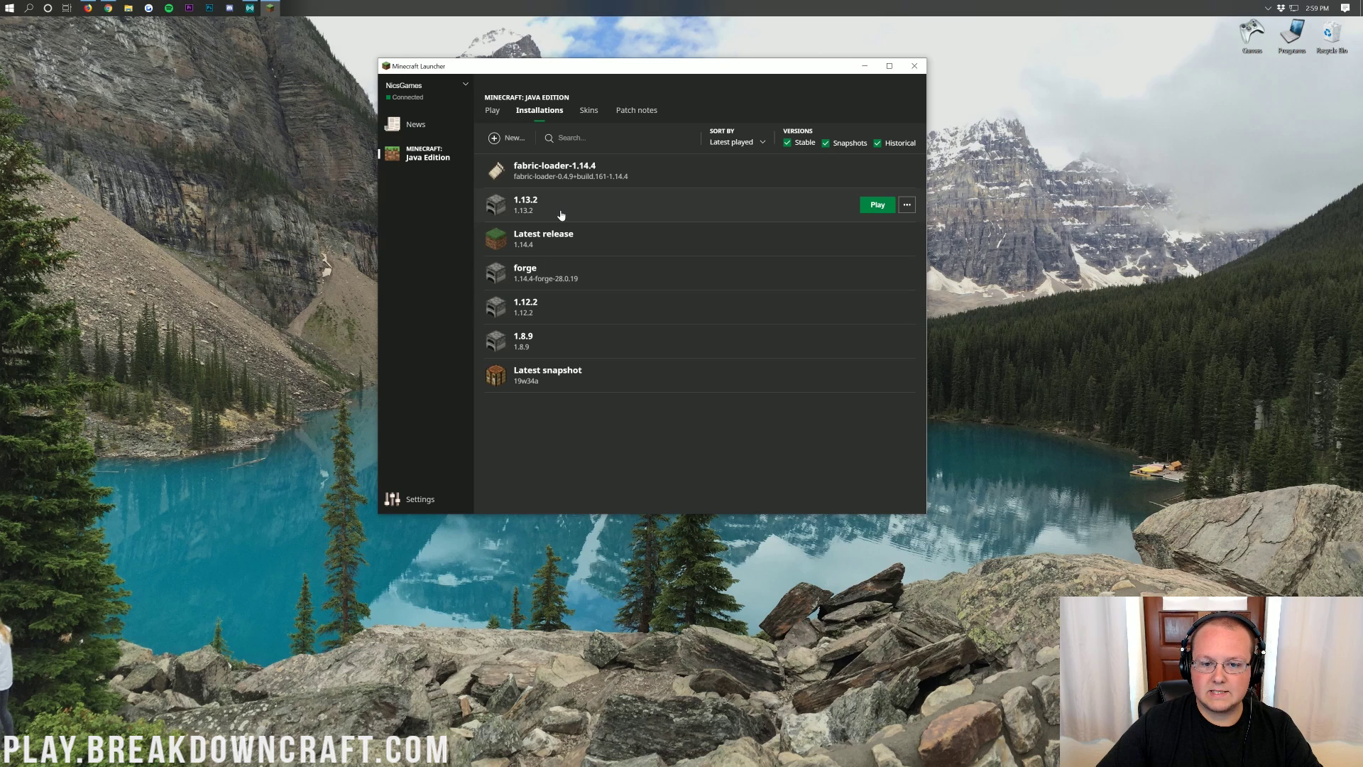
# - Create a new Play.BreakdownCraft.com installation using fabric-loader-0.4.9+build.161-1.14.4 at 1920×1080
pyautogui.click(507, 138)
pyautogui.press('Tab')
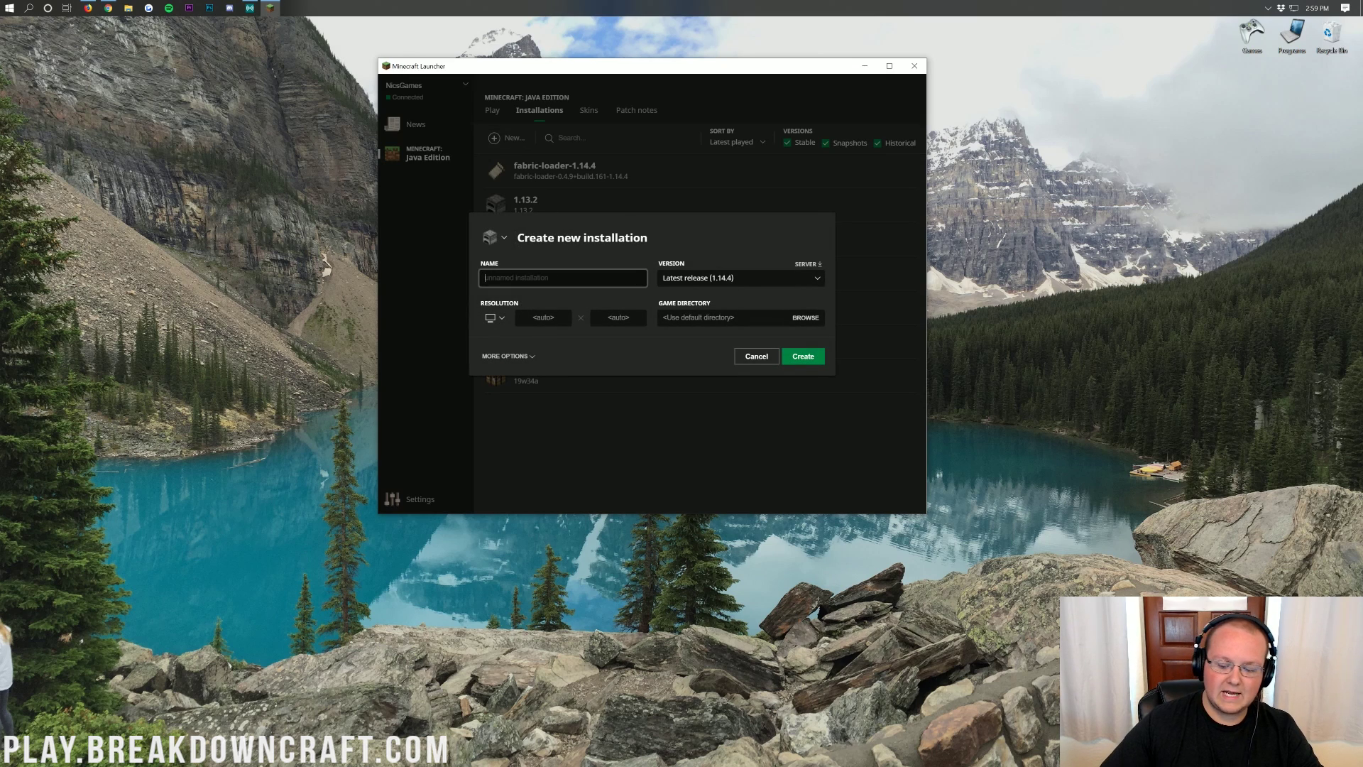
pyautogui.write('Play.BreakdownCraft.com')
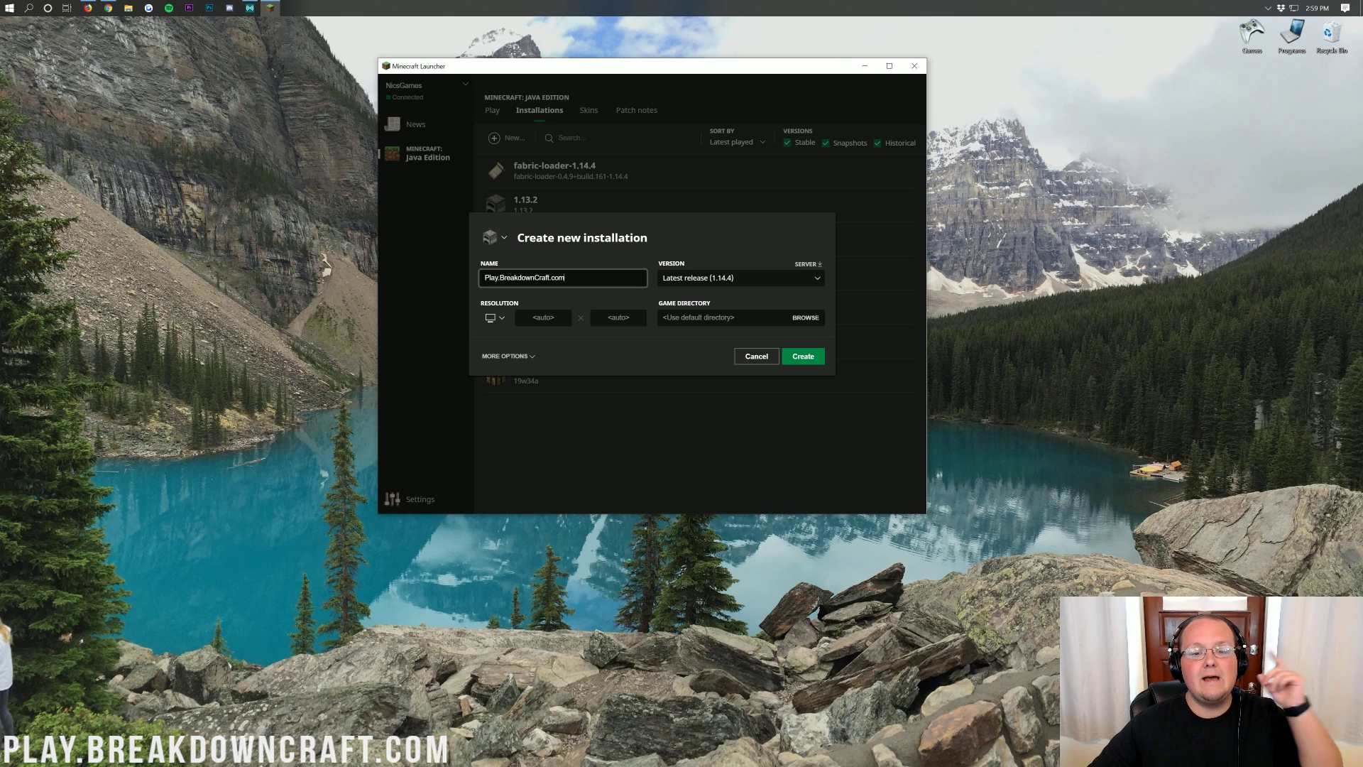
pyautogui.hotkey('ctrl', 'a')
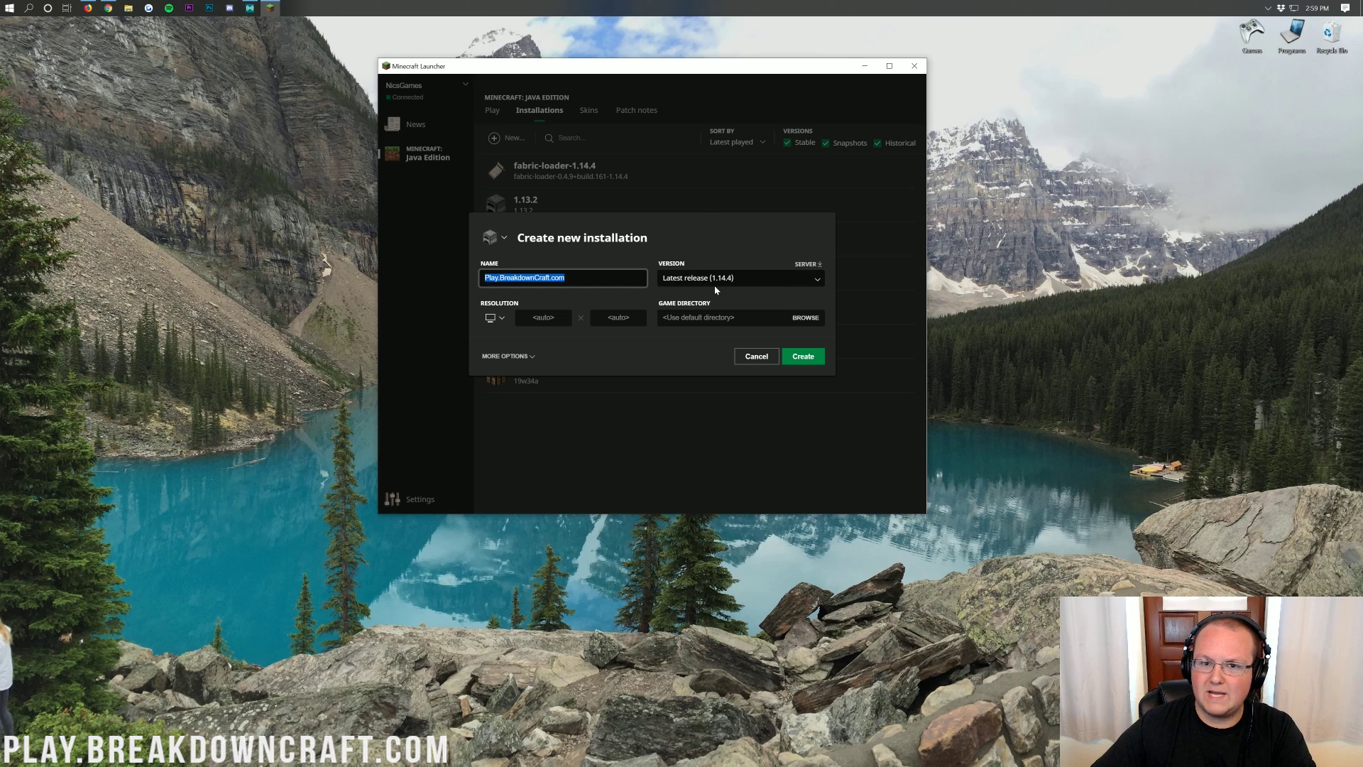
pyautogui.click(806, 283)
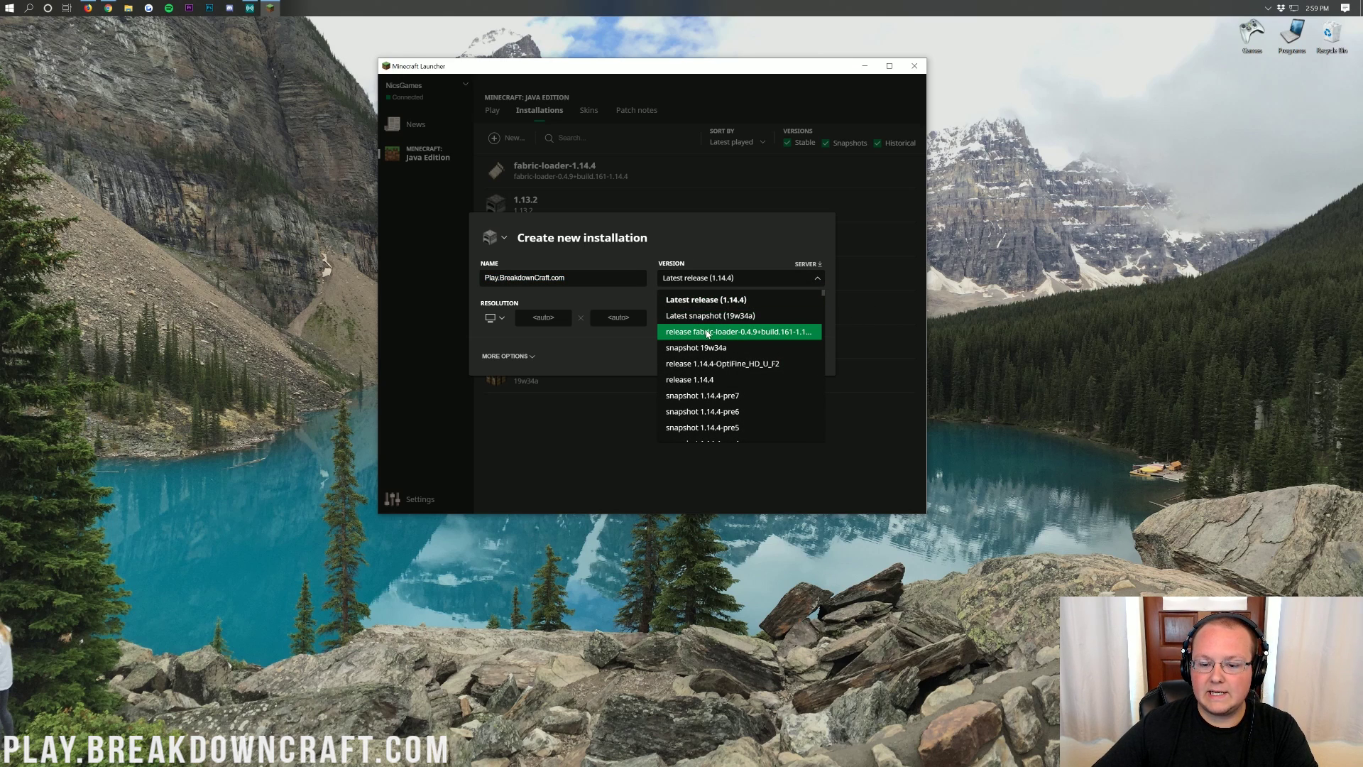
pyautogui.click(747, 333)
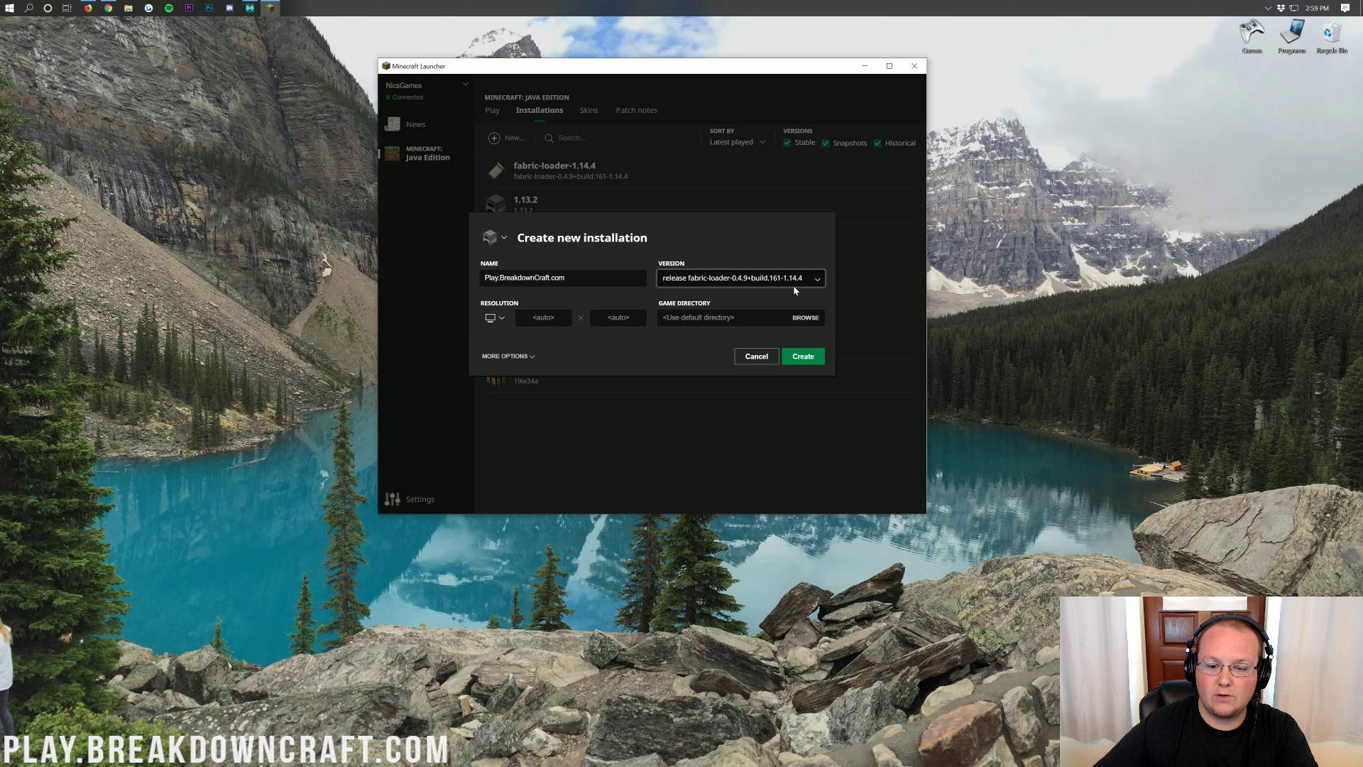
pyautogui.click(495, 318)
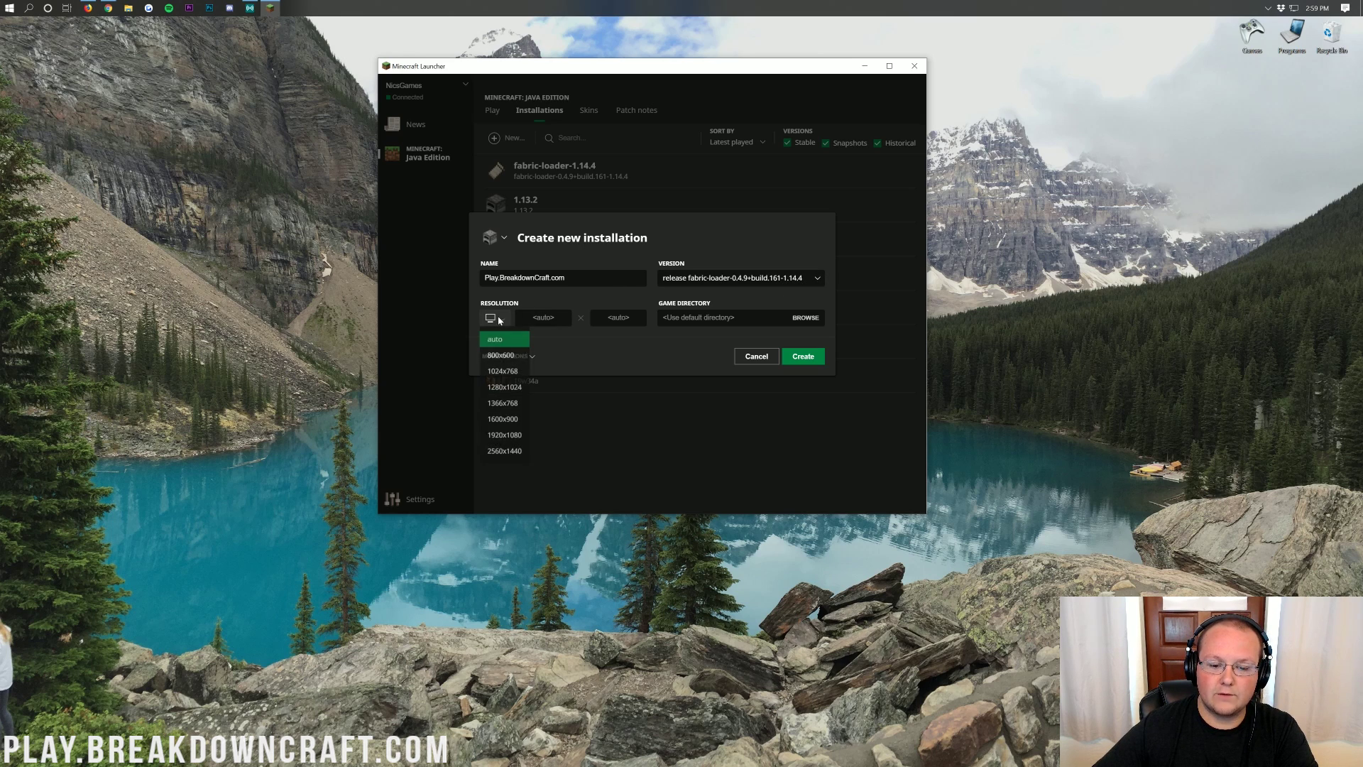
pyautogui.click(506, 435)
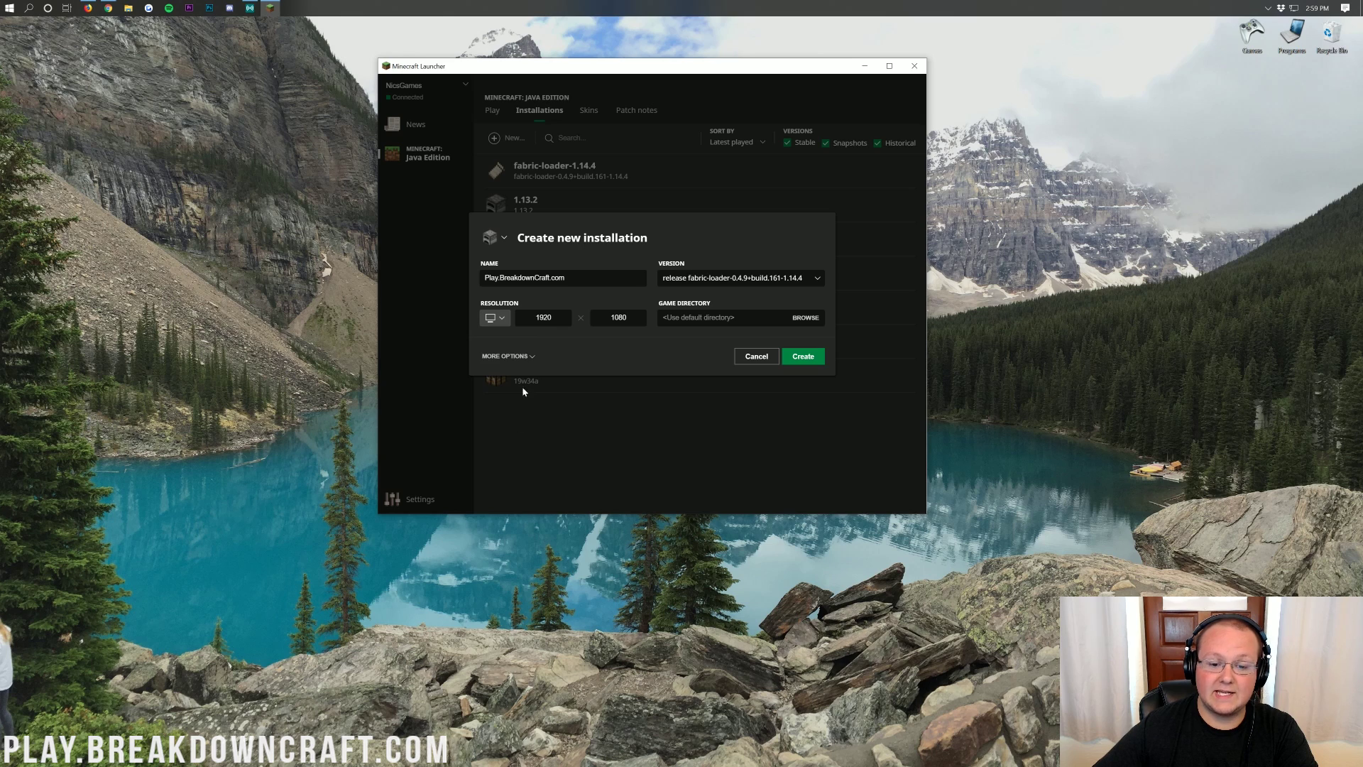
pyautogui.click(806, 357)
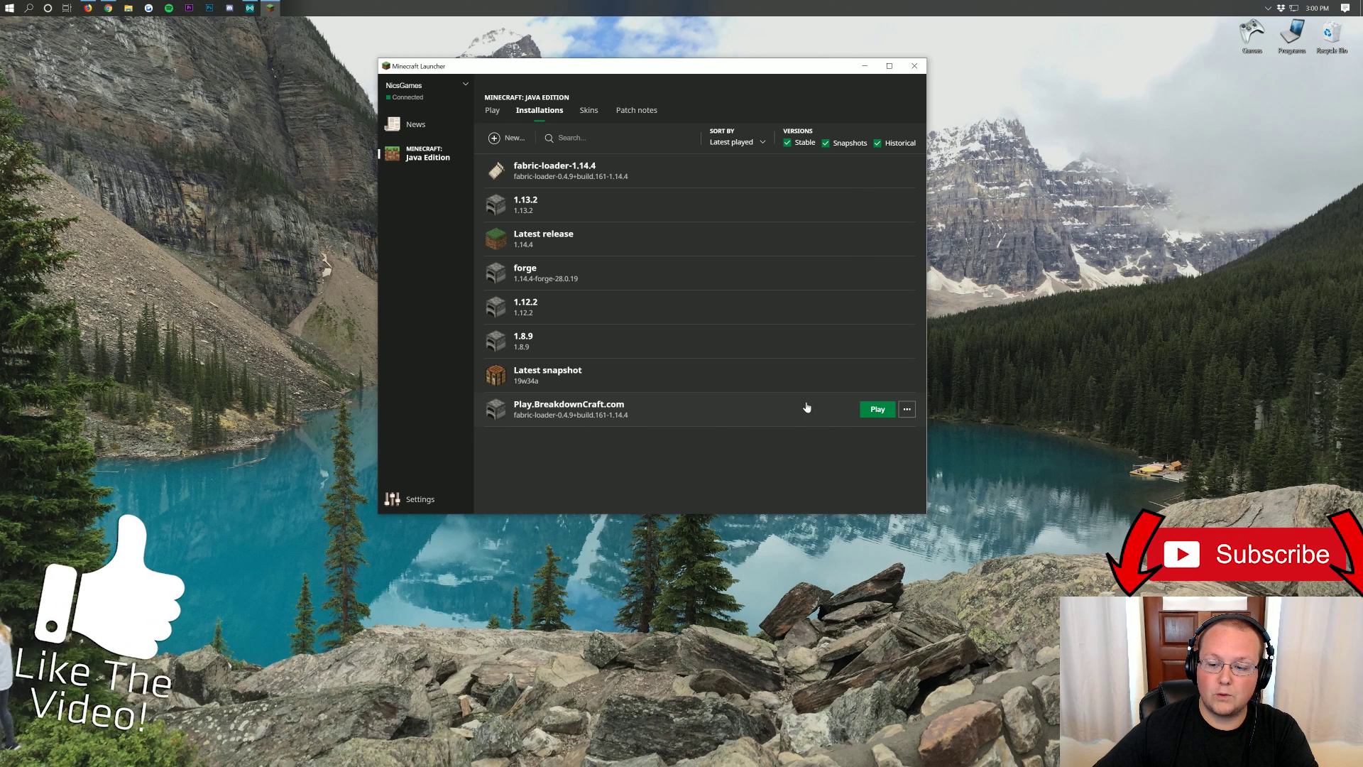
# - Play the Play.BreakdownCraft.com installation and wait for the Minecraft 1.14.4 Fabric title screen
pyautogui.click(878, 410)
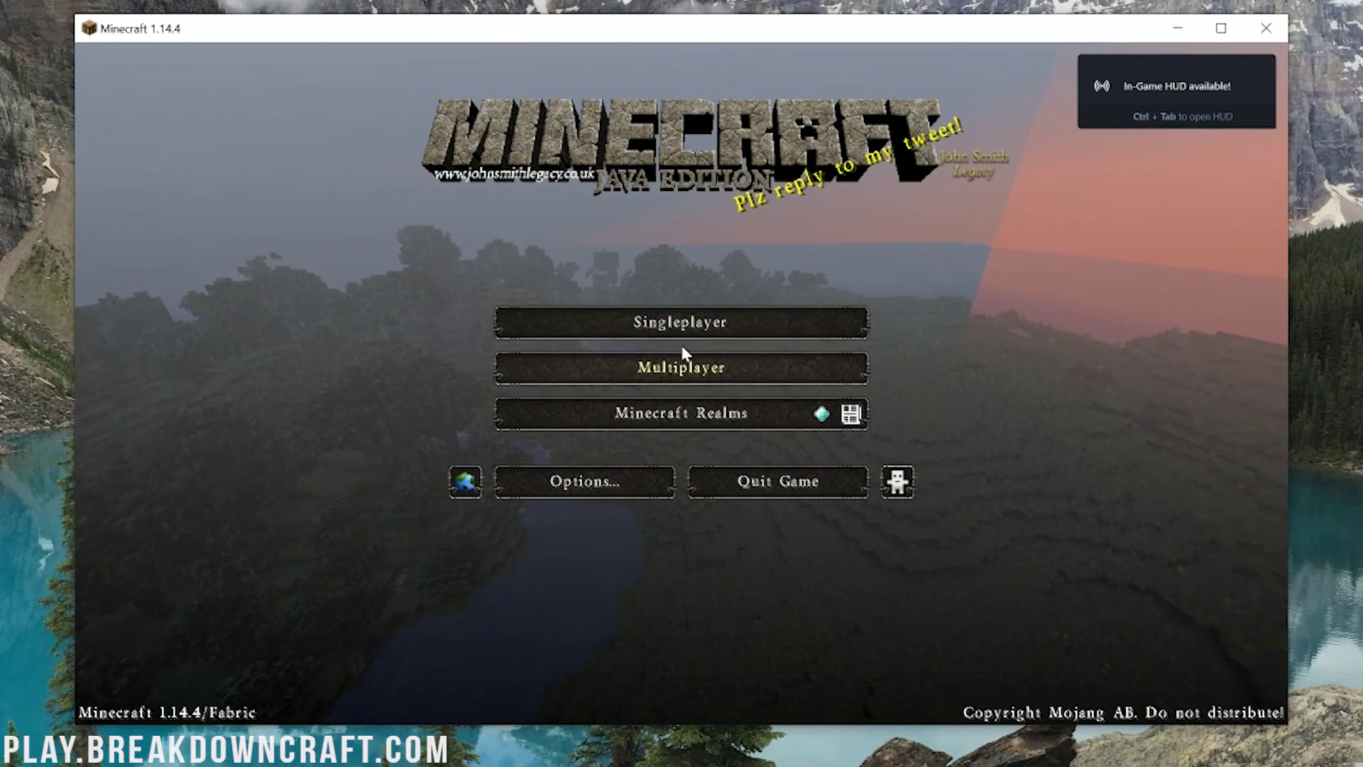
# - Load the Litematica world from Singleplayer and press M to show the Litematica main menu
pyautogui.click(678, 331)
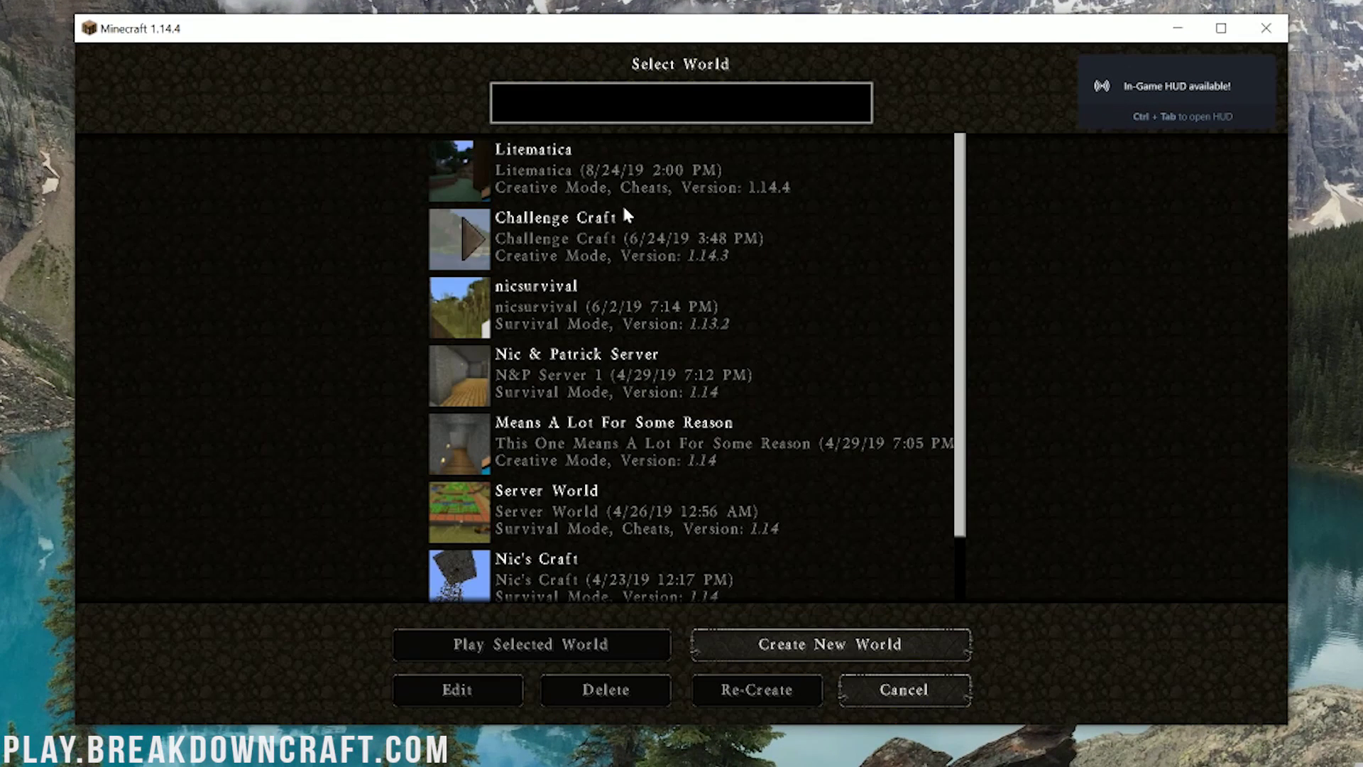
pyautogui.click(613, 208)
pyautogui.click(607, 190)
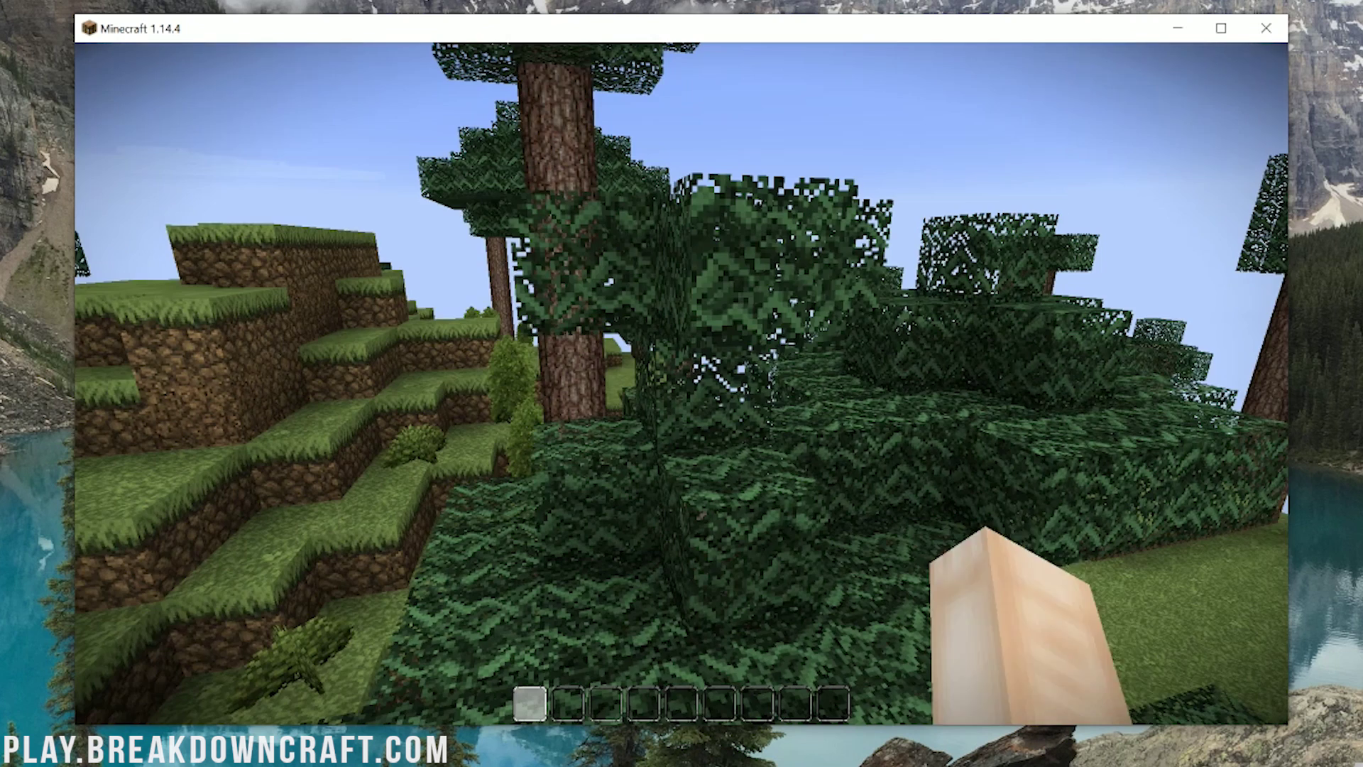
pyautogui.press('m')
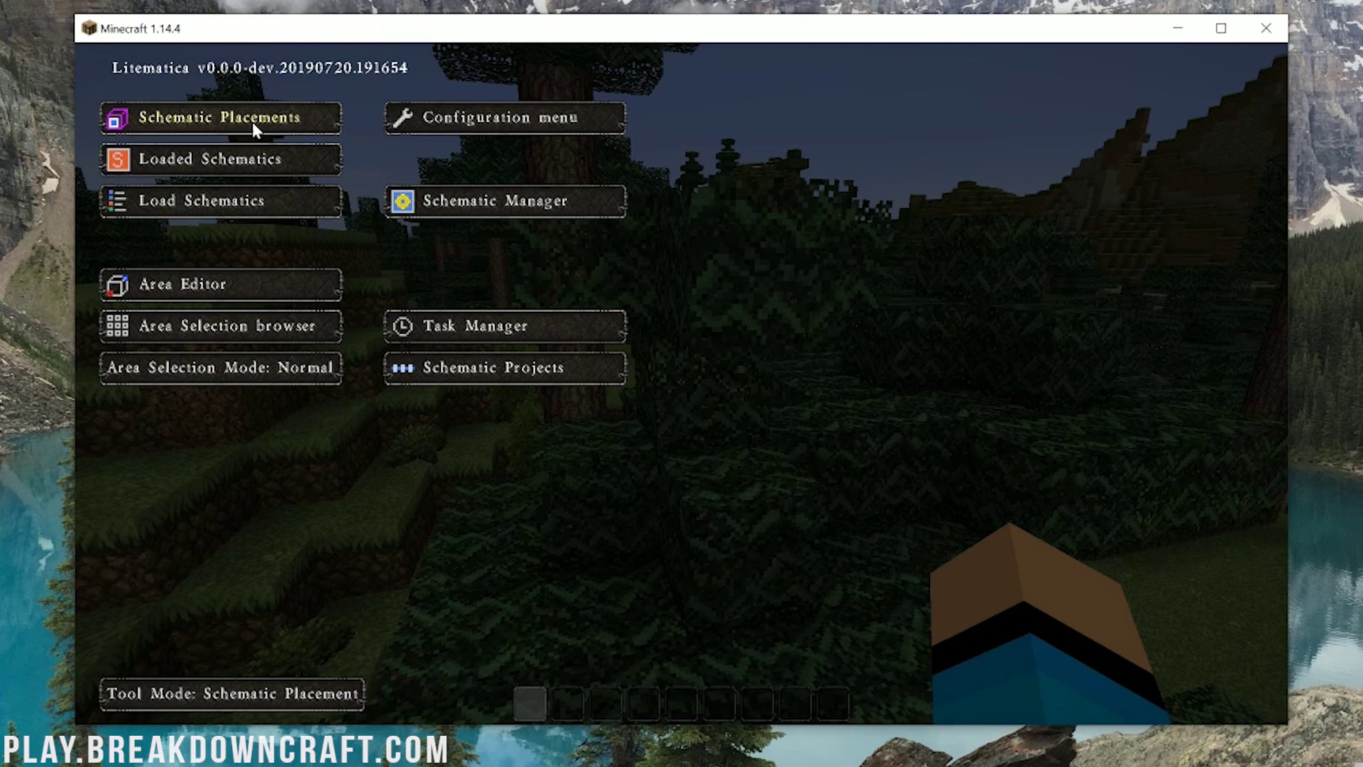
# - Browse Litematica's Generic, Visuals, Hotkeys, Render Layers and Colors configuration tabs
pyautogui.click(228, 199)
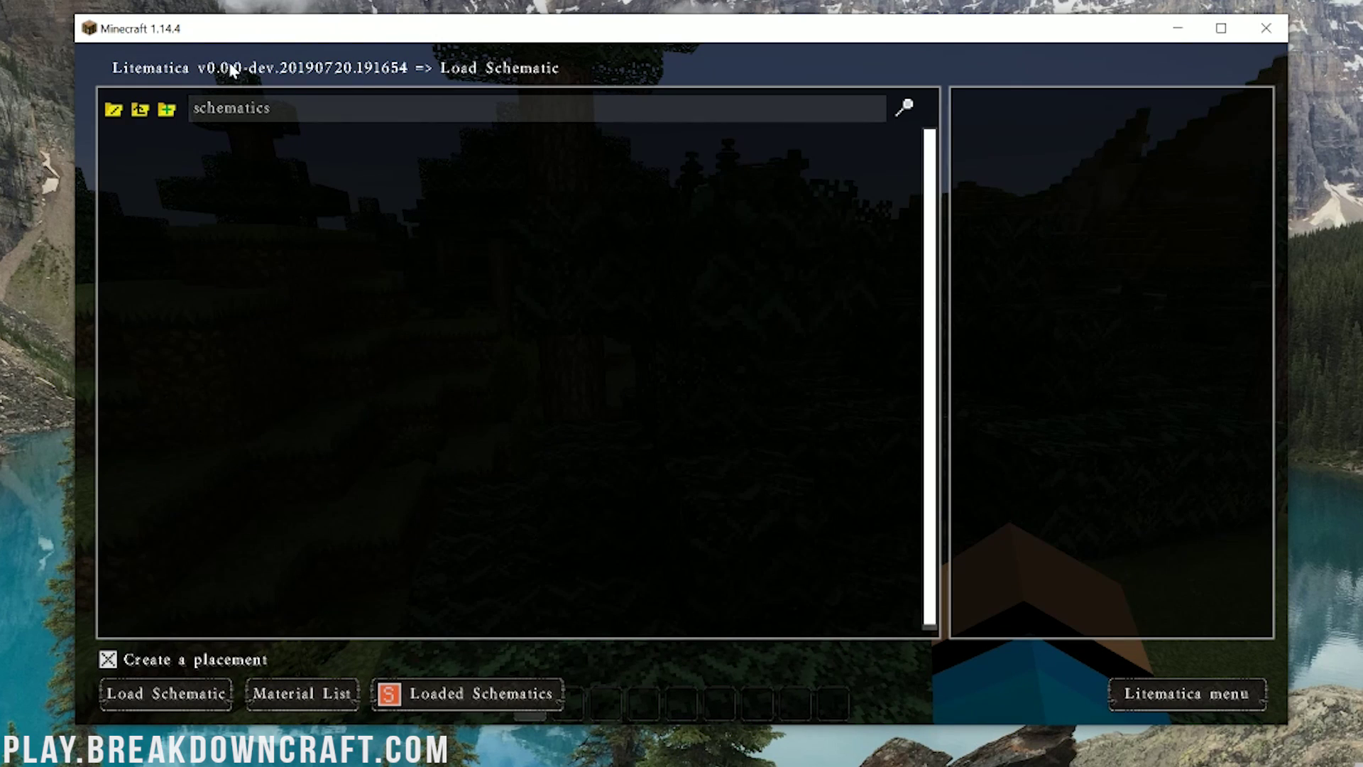
pyautogui.press('Escape')
pyautogui.press('Escape')
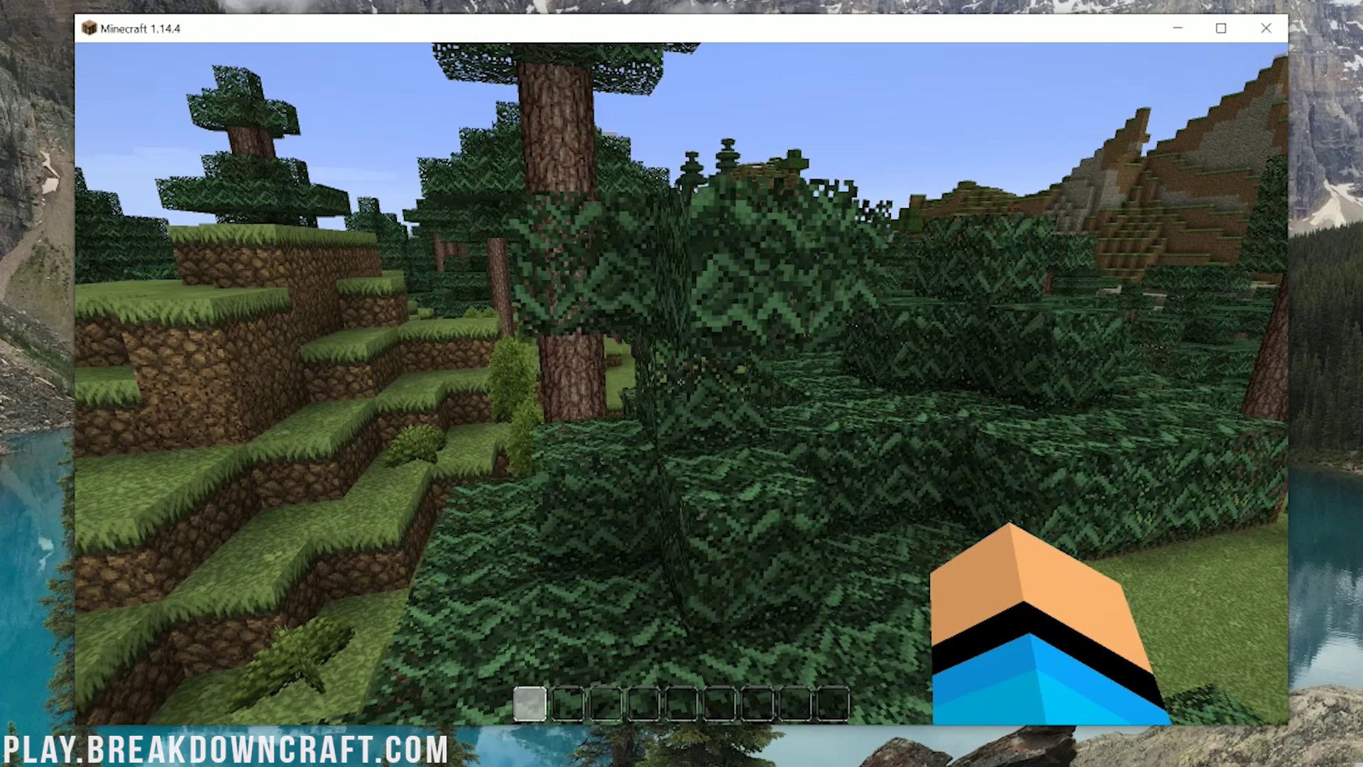
pyautogui.hotkey('m', 'c')
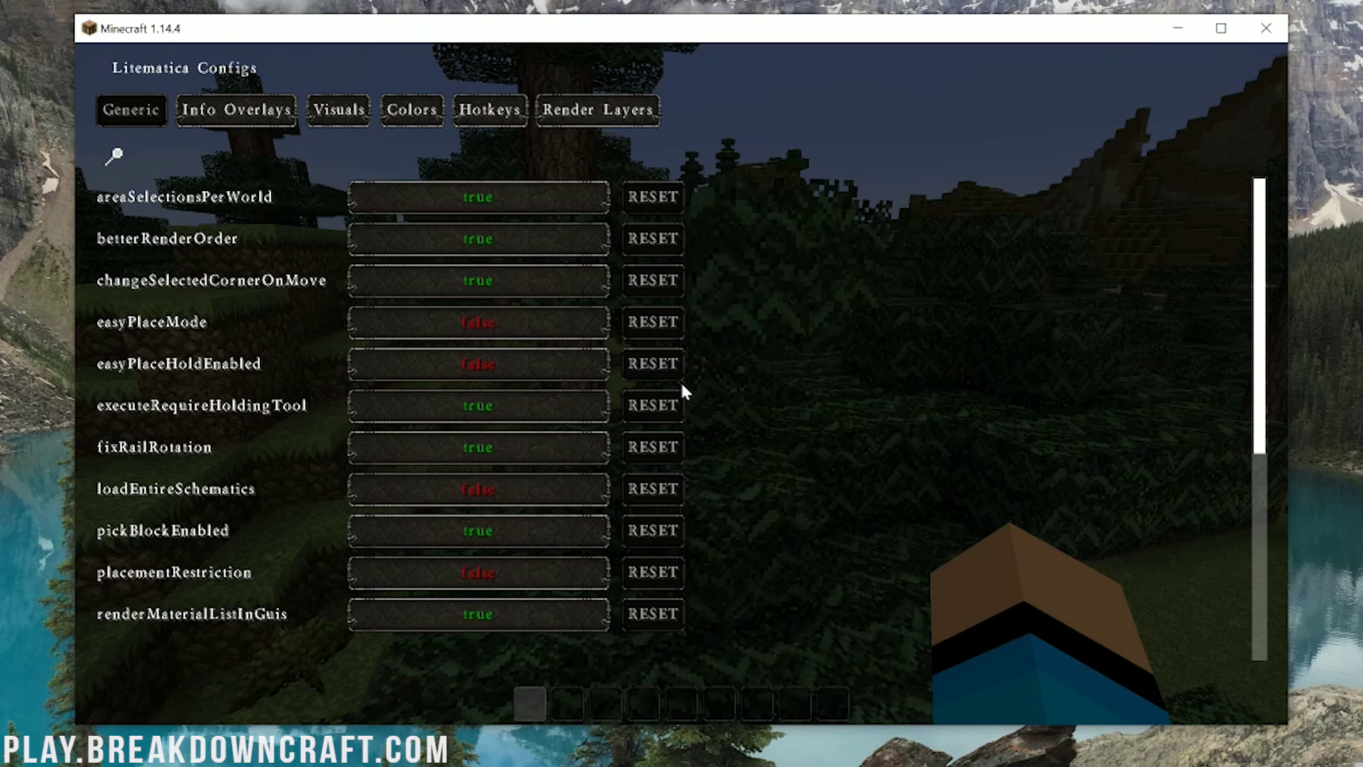
pyautogui.scroll(-5, 470, 283)
pyautogui.scroll(5, 490, 377)
pyautogui.scroll(-5, 492, 381)
pyautogui.scroll(5, 490, 380)
pyautogui.click(357, 118)
pyautogui.click(507, 119)
pyautogui.click(540, 110)
pyautogui.click(412, 109)
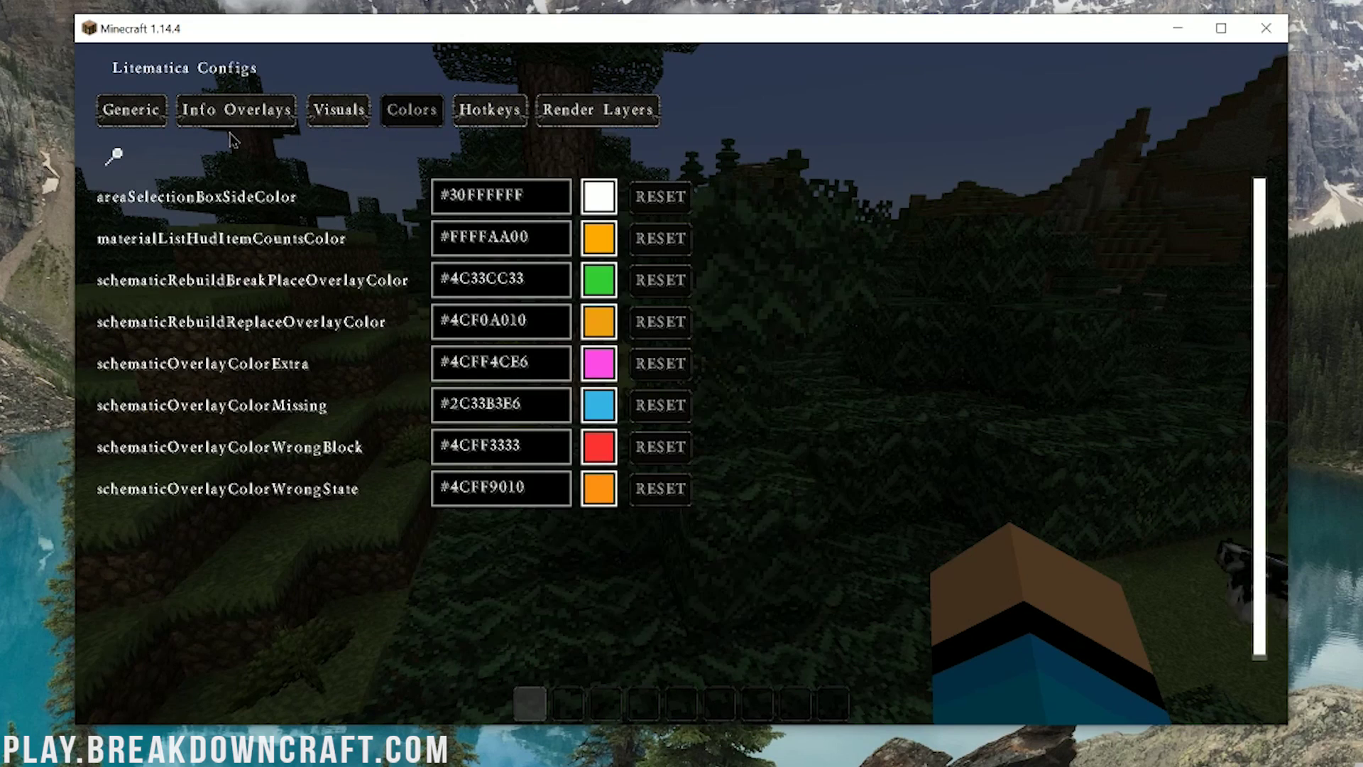
pyautogui.click(132, 109)
pyautogui.press('Escape')
# - Open Load Schematics from the Litematica main menu, showing the empty schematics folder
pyautogui.press('m')
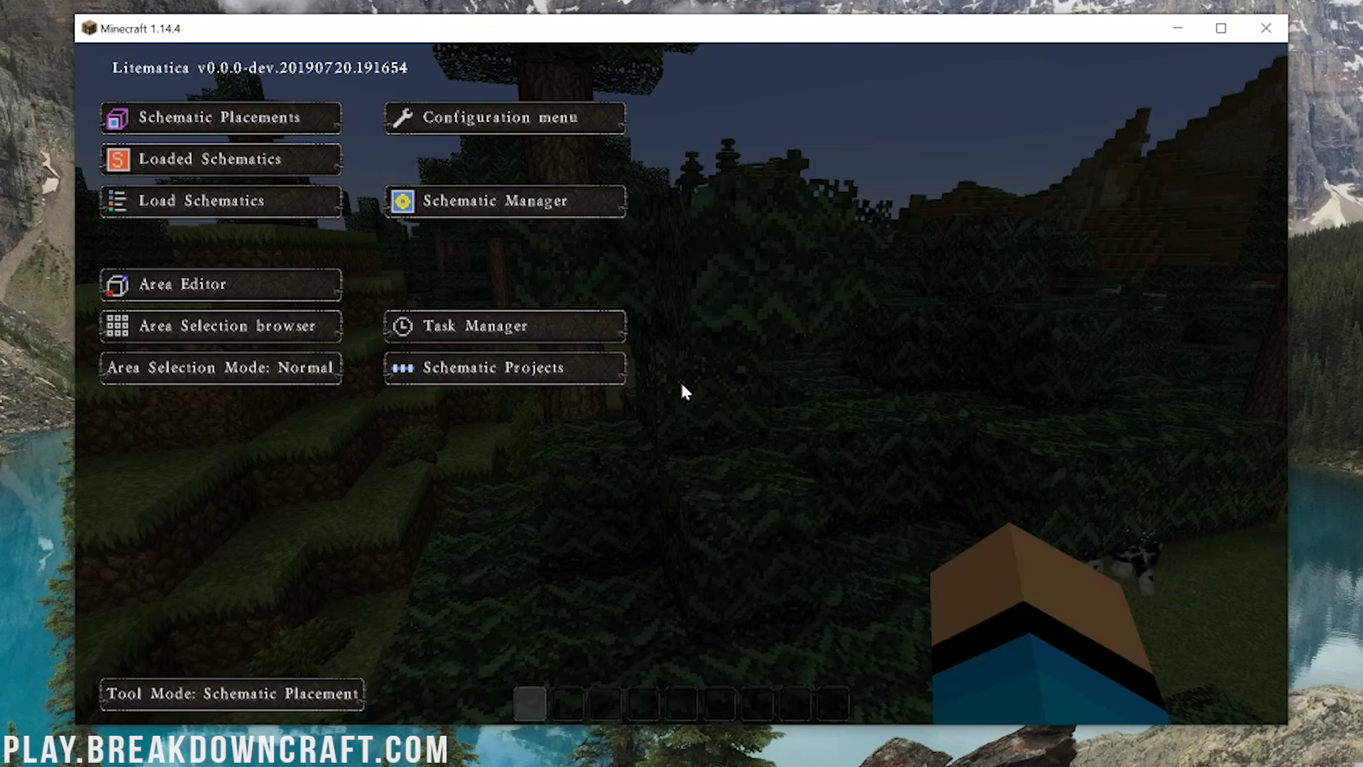
pyautogui.press('Escape')
pyautogui.hotkey('m', 'c')
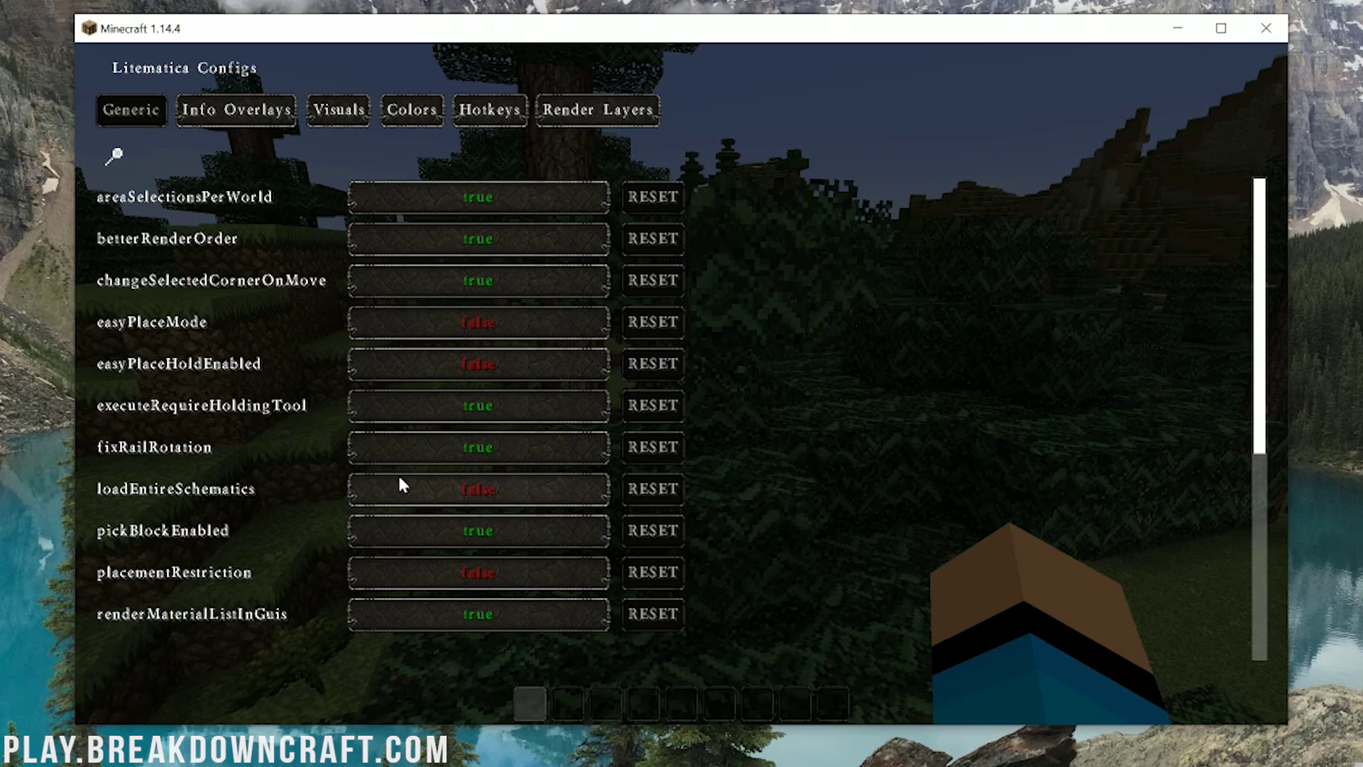
pyautogui.press('Escape')
pyautogui.press('m')
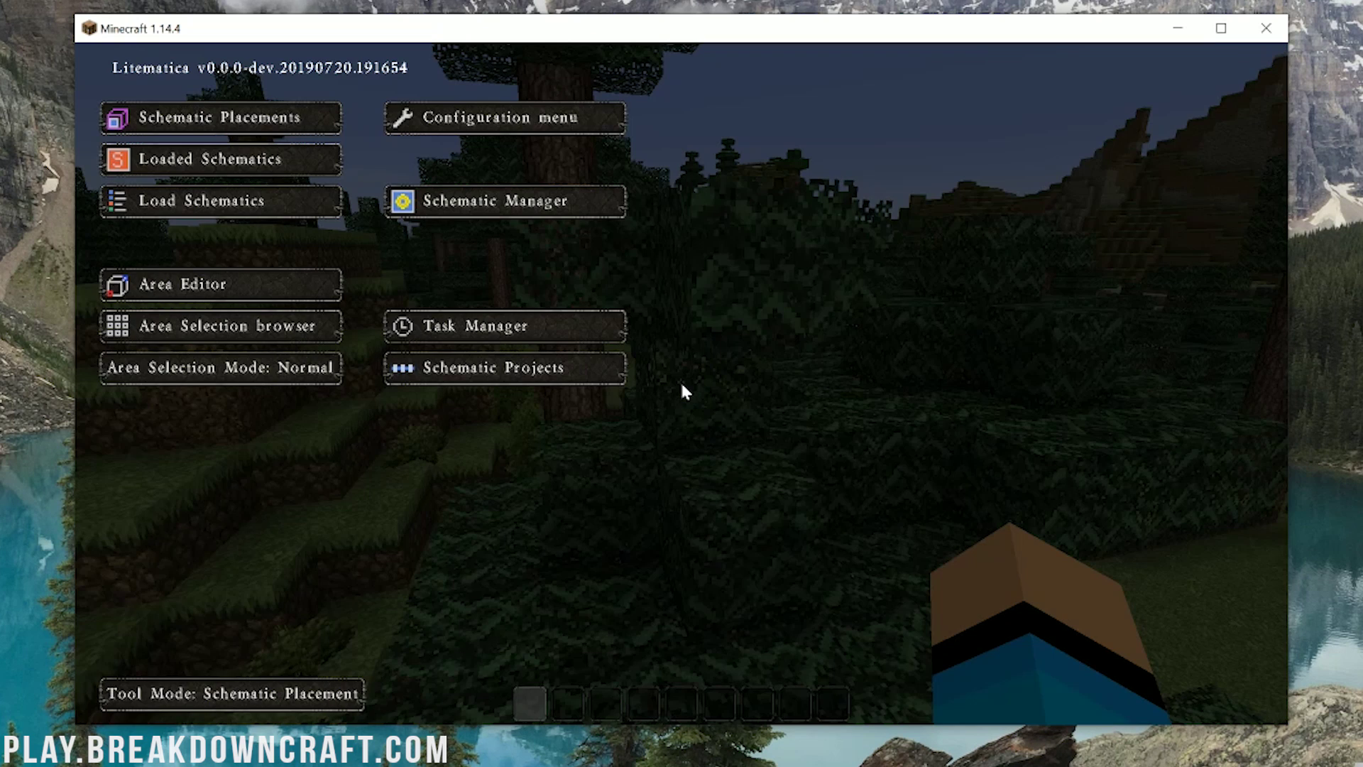
pyautogui.click(200, 216)
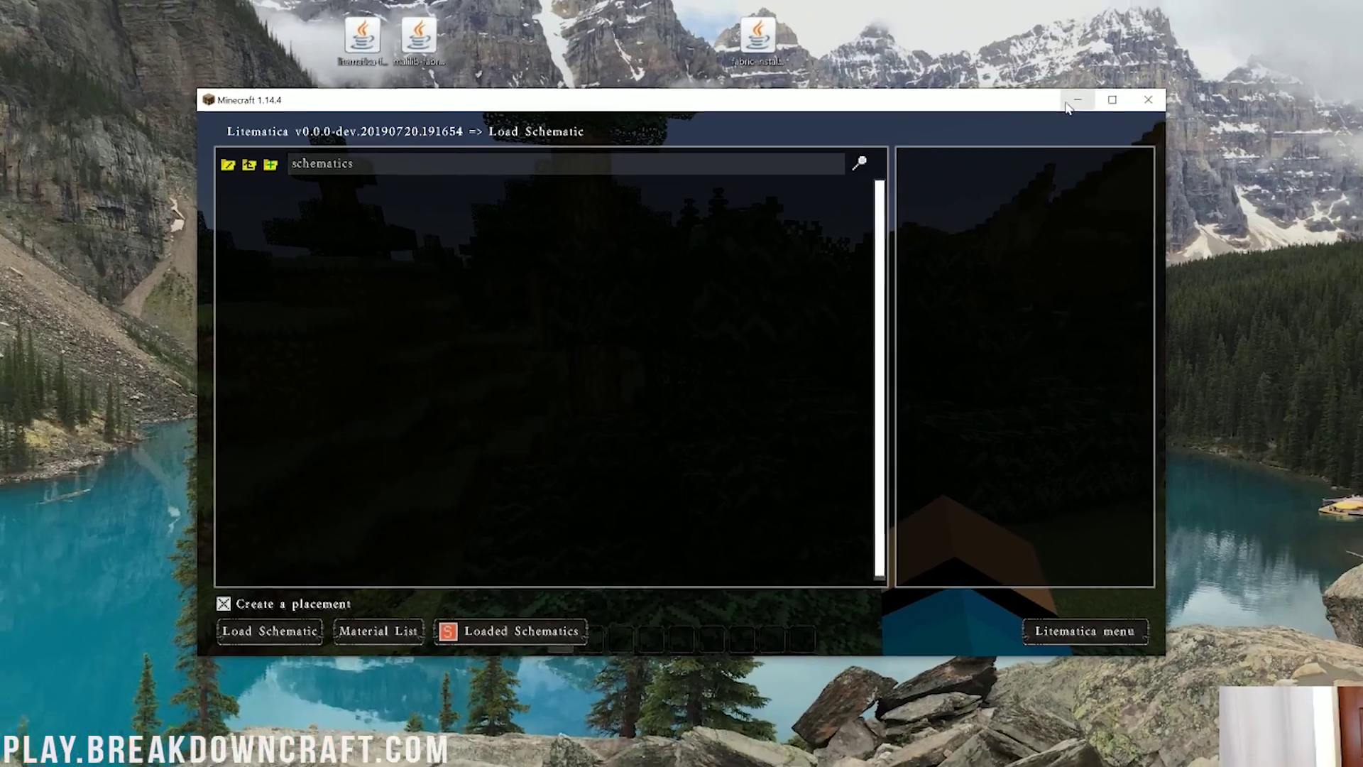
# - Minimize Minecraft, open the Windows Run dialog, and enter %appdata%
pyautogui.click(1263, 28)
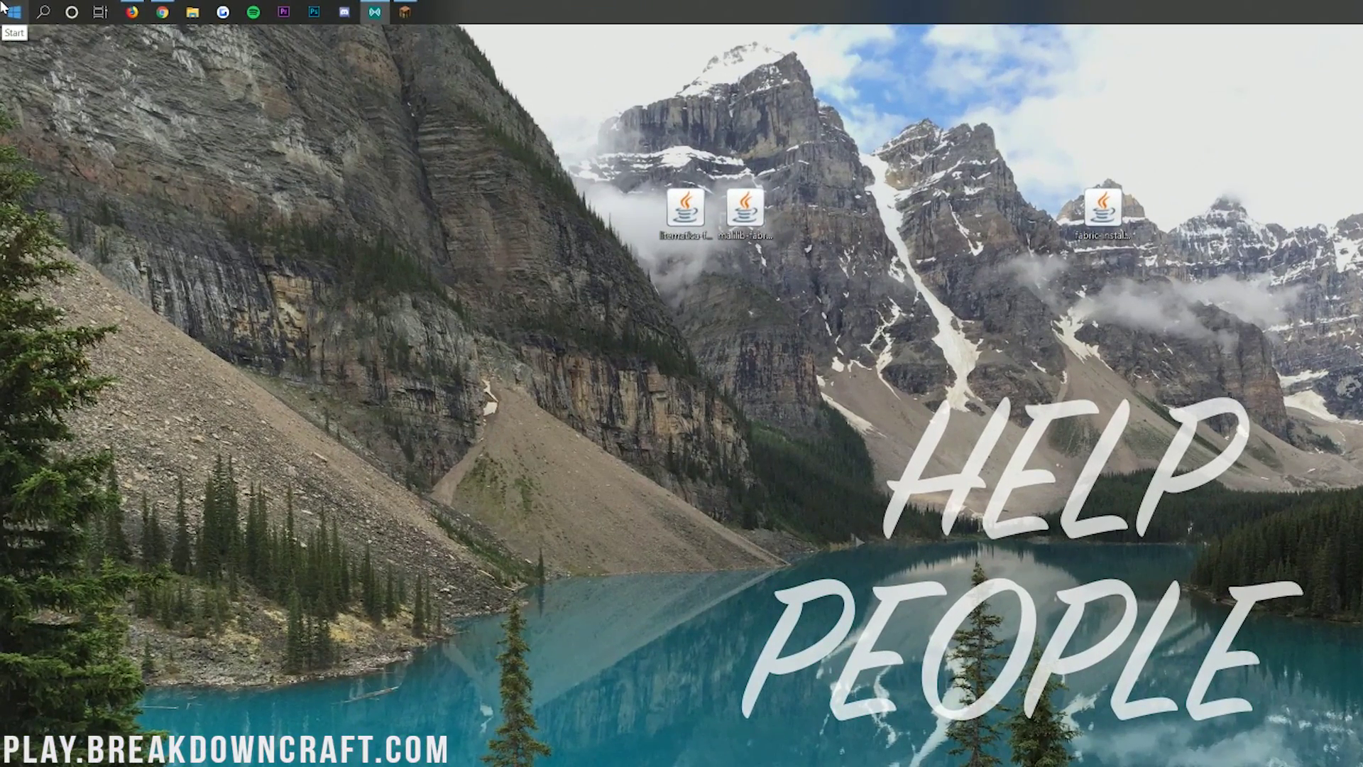
pyautogui.click(3, 7)
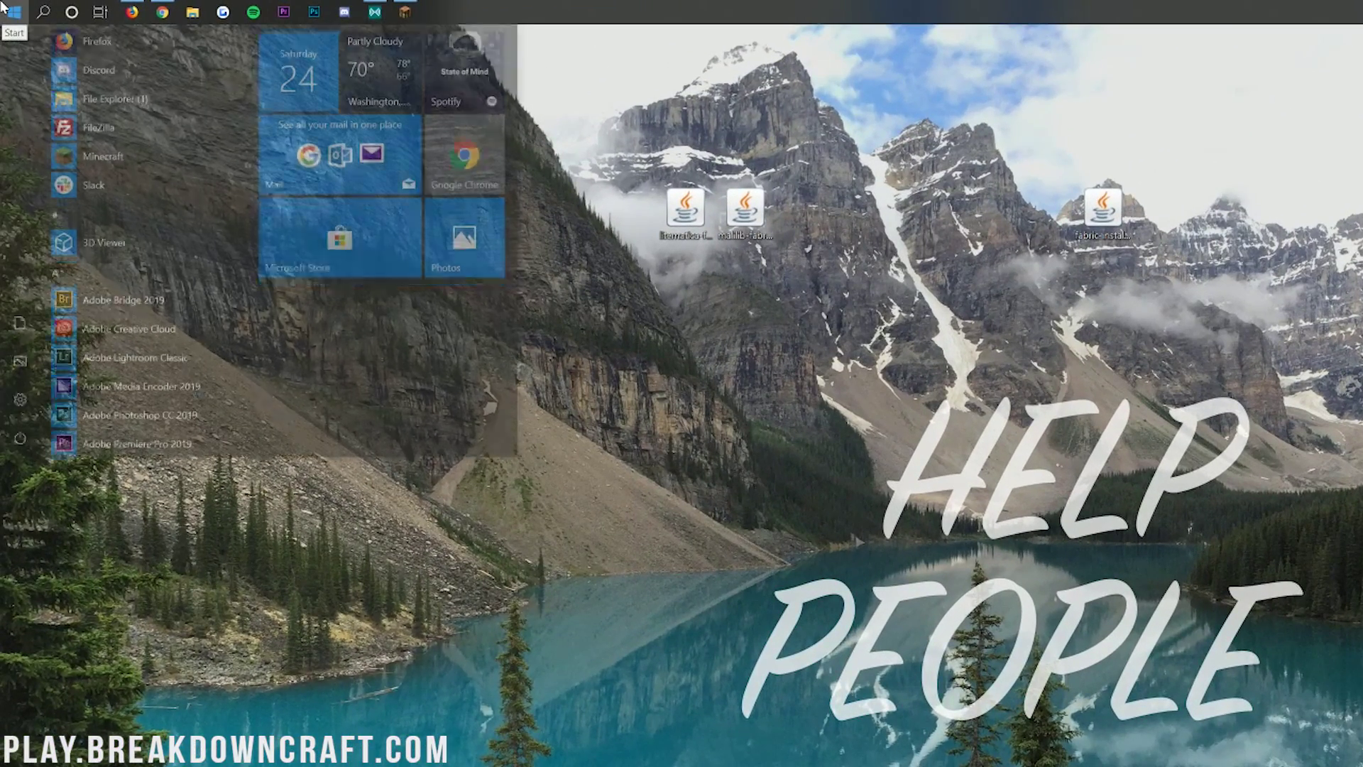
pyautogui.write('run')
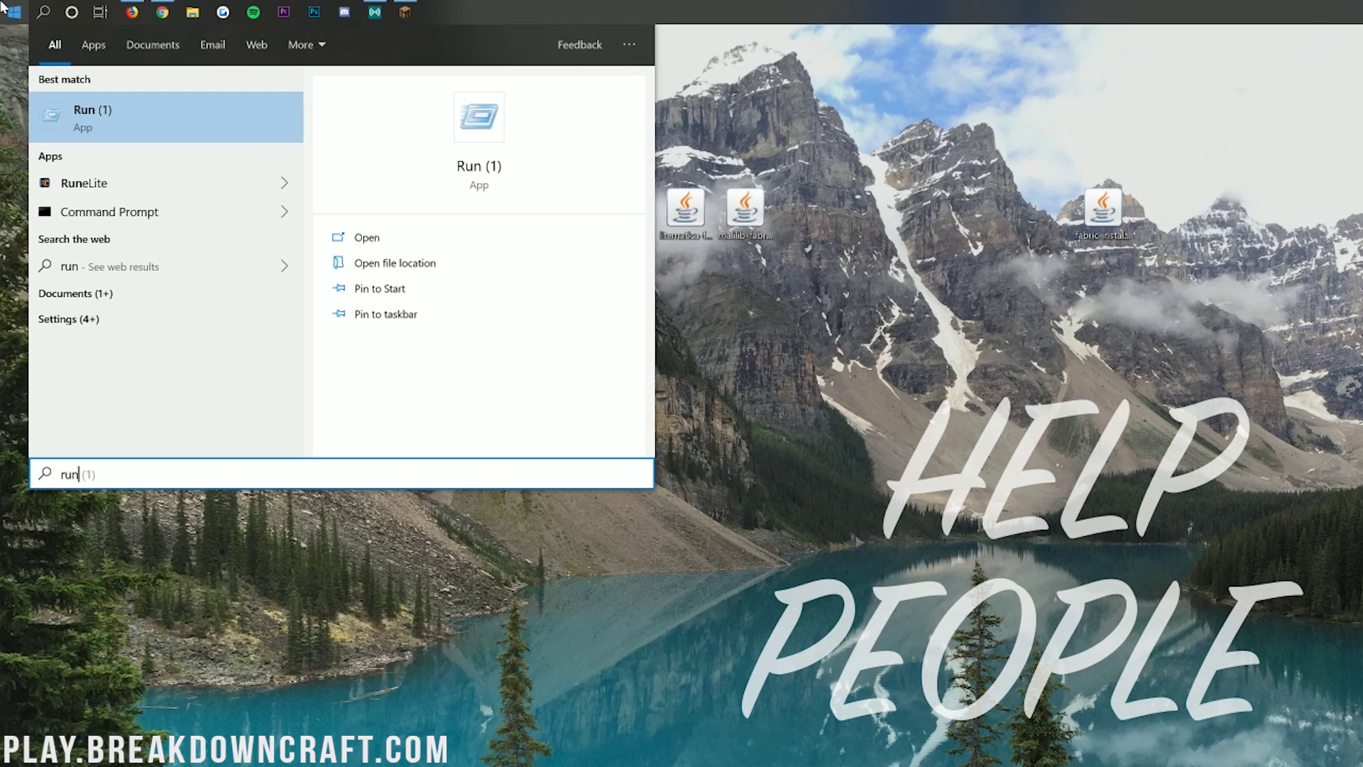
pyautogui.press('Return')
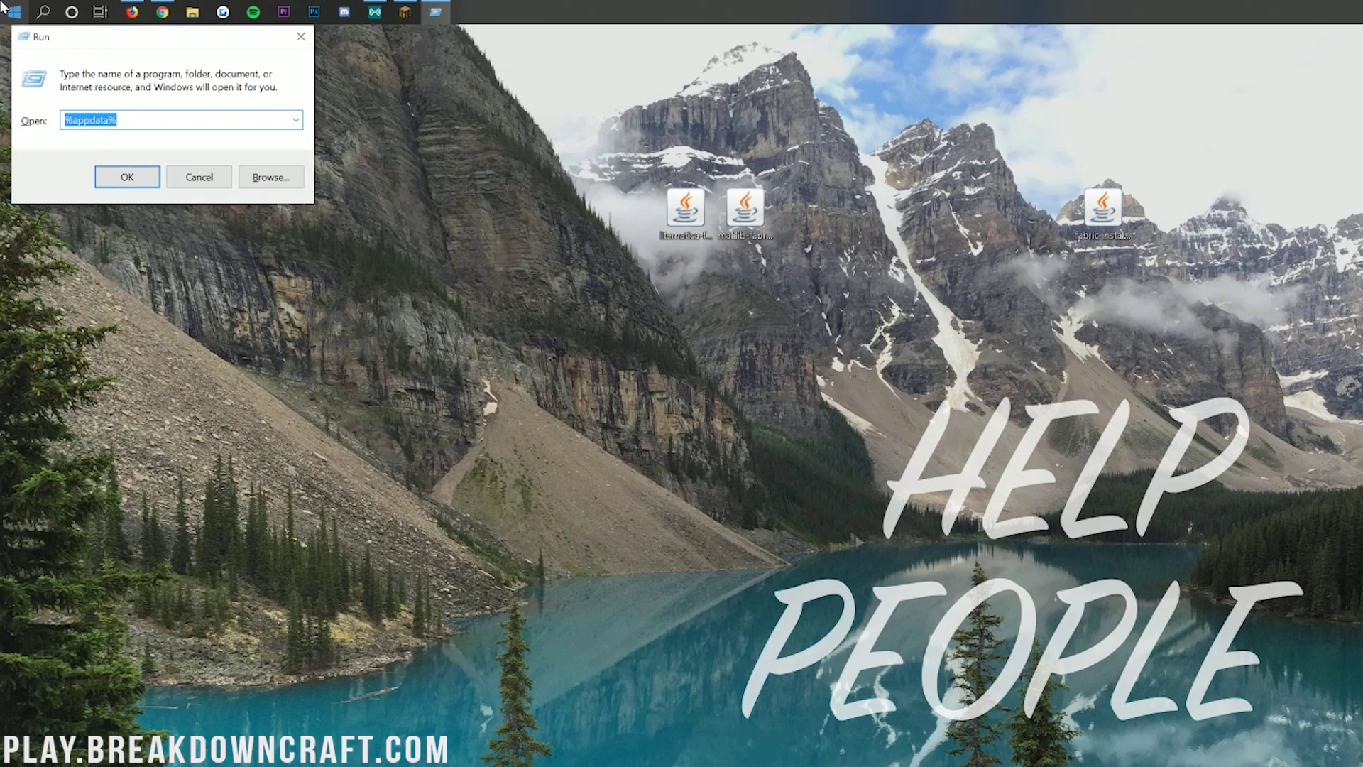
pyautogui.moveTo(50, 40); pyautogui.dragTo(77, 95)
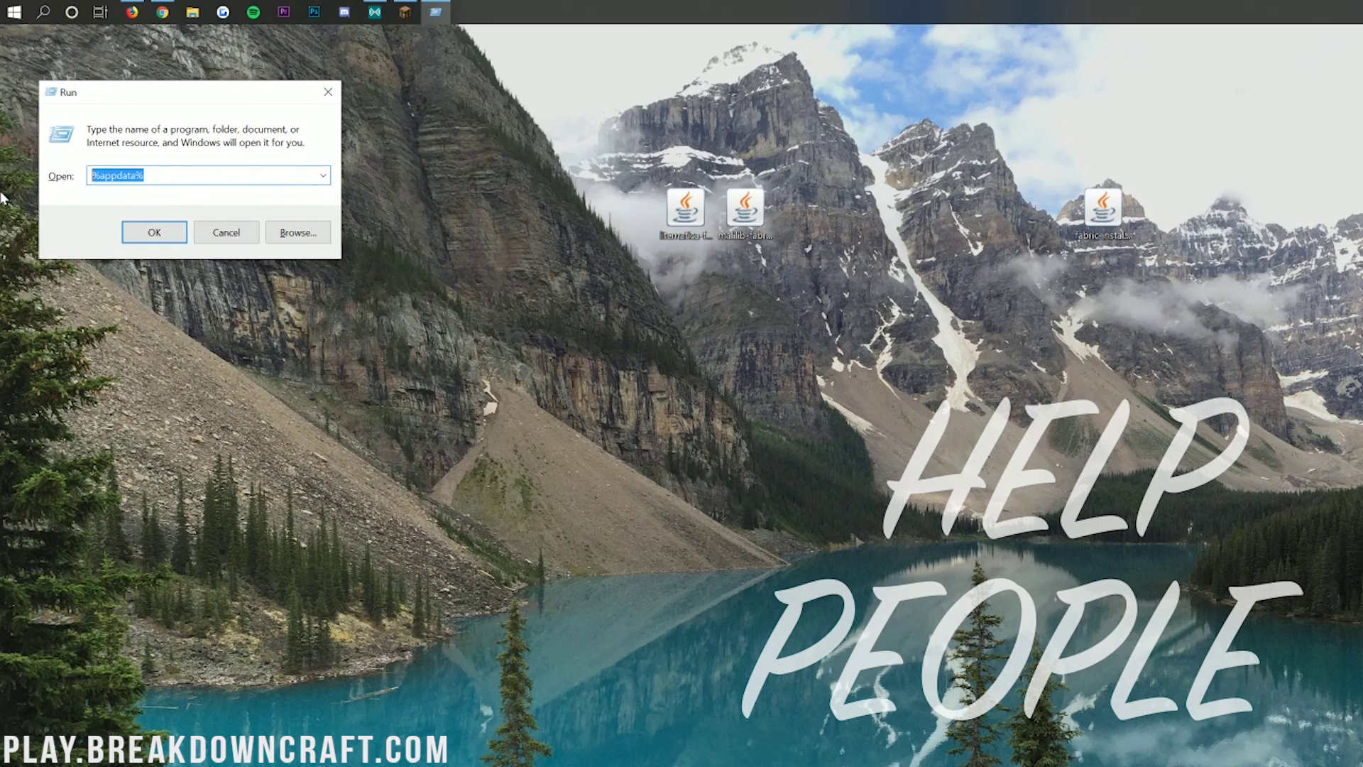
pyautogui.write('%aoopdata%')
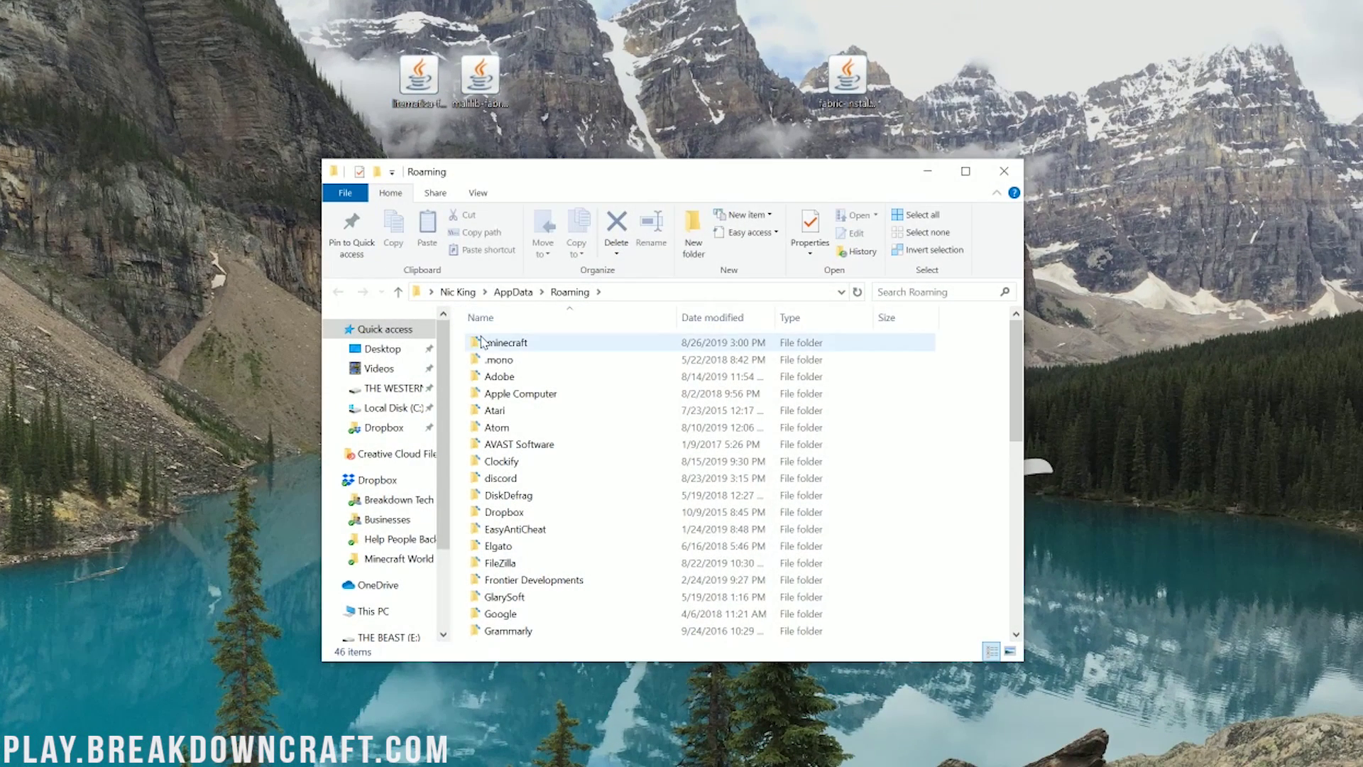
# - Navigate into the .minecraft > schematics folder in File Explorer
pyautogui.doubleClick(495, 346)
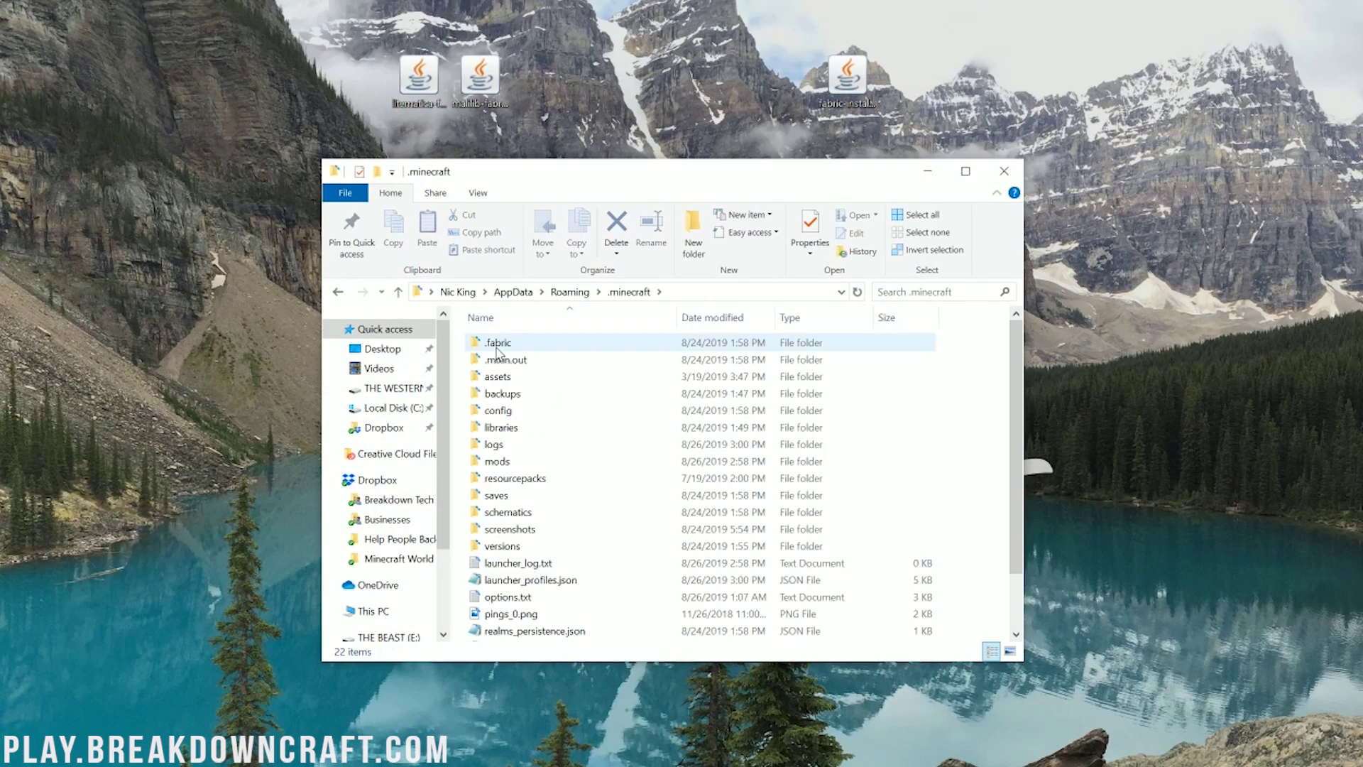
pyautogui.hotkey('alt', 'Left')
pyautogui.doubleClick(497, 346)
pyautogui.scroll(-2, 526, 525)
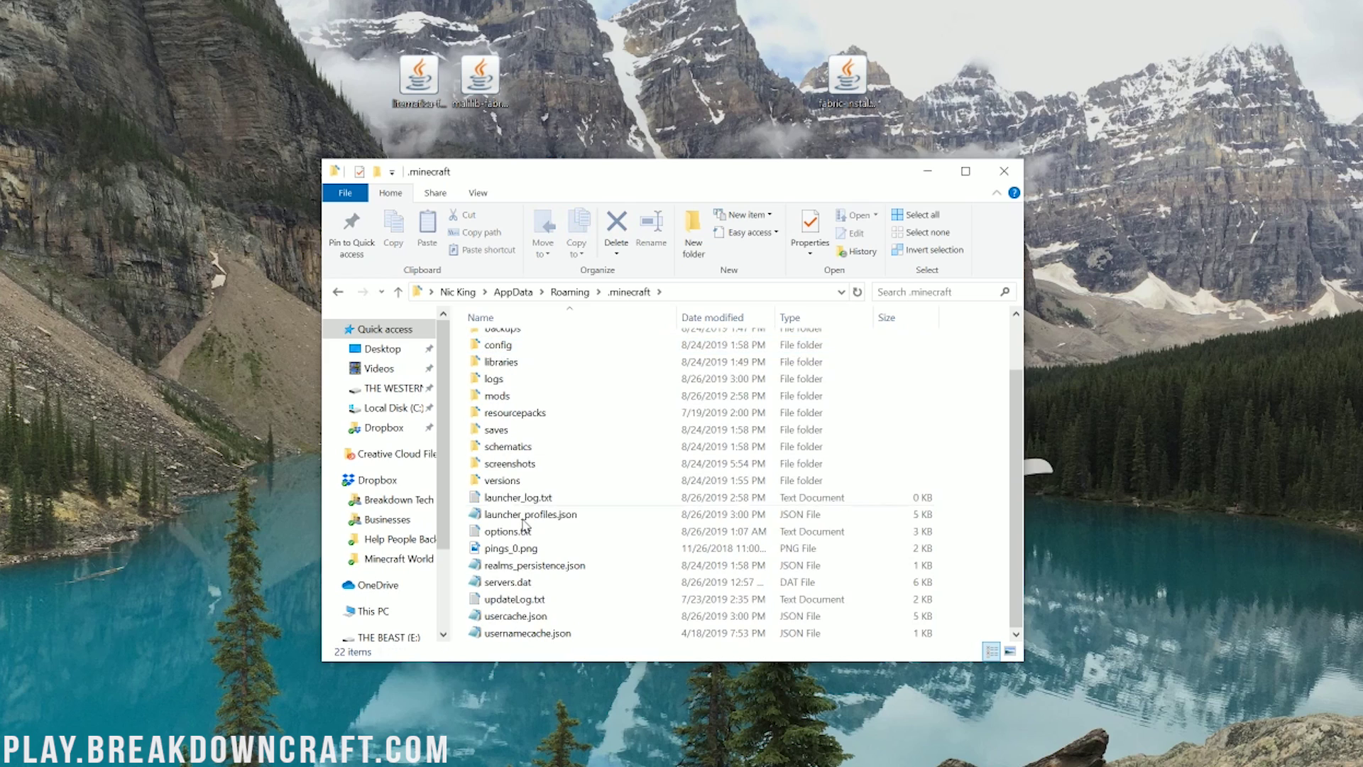
pyautogui.doubleClick(490, 447)
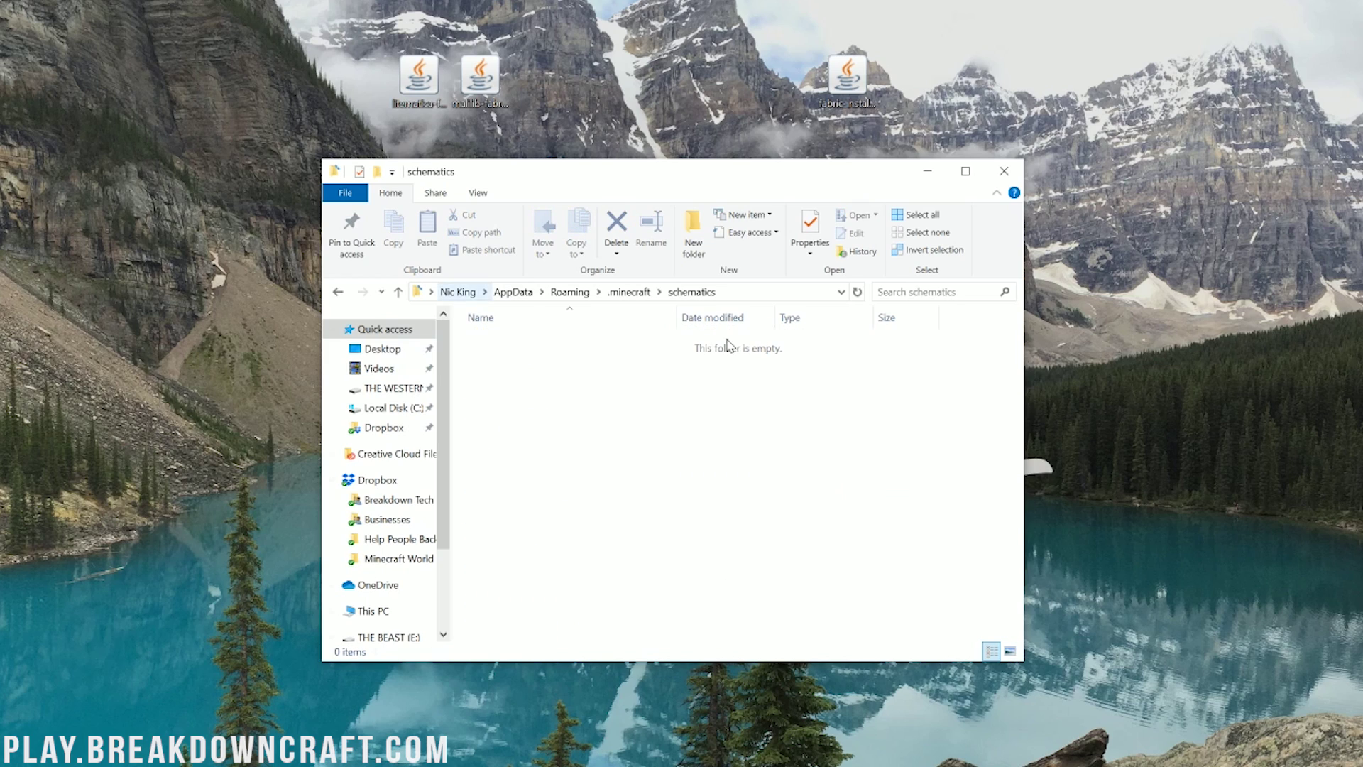
# - Create a new folder named My Builds inside schematics
pyautogui.rightClick(568, 426)
pyautogui.moveTo(643, 660)
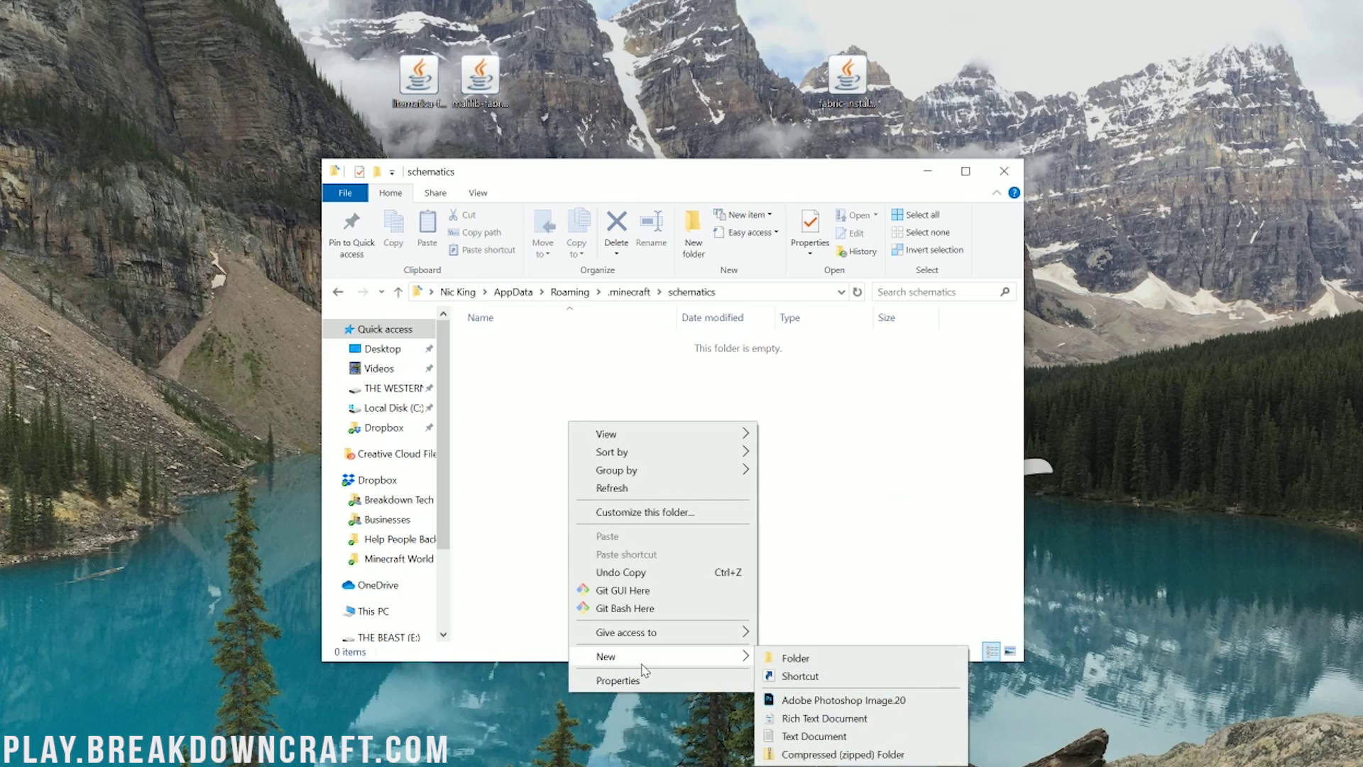
pyautogui.click(795, 657)
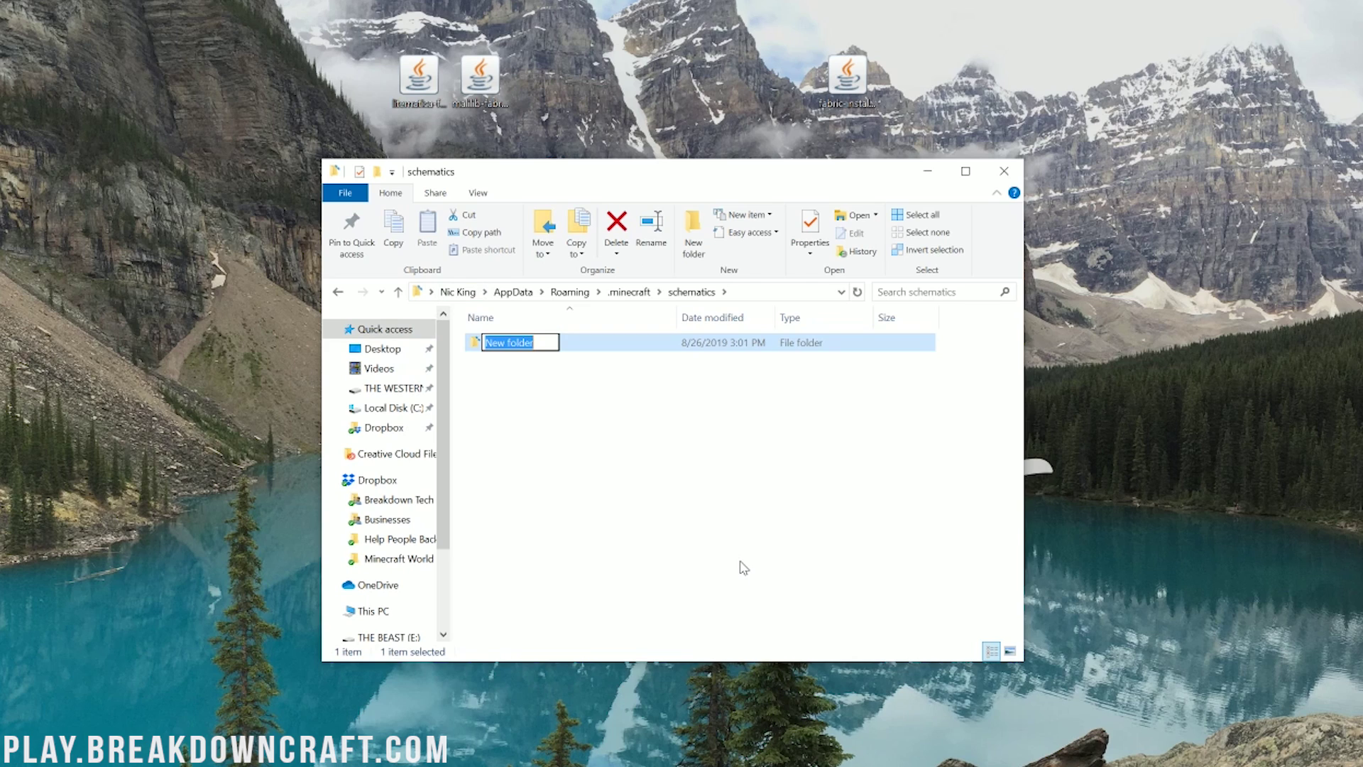
pyautogui.write('sche')
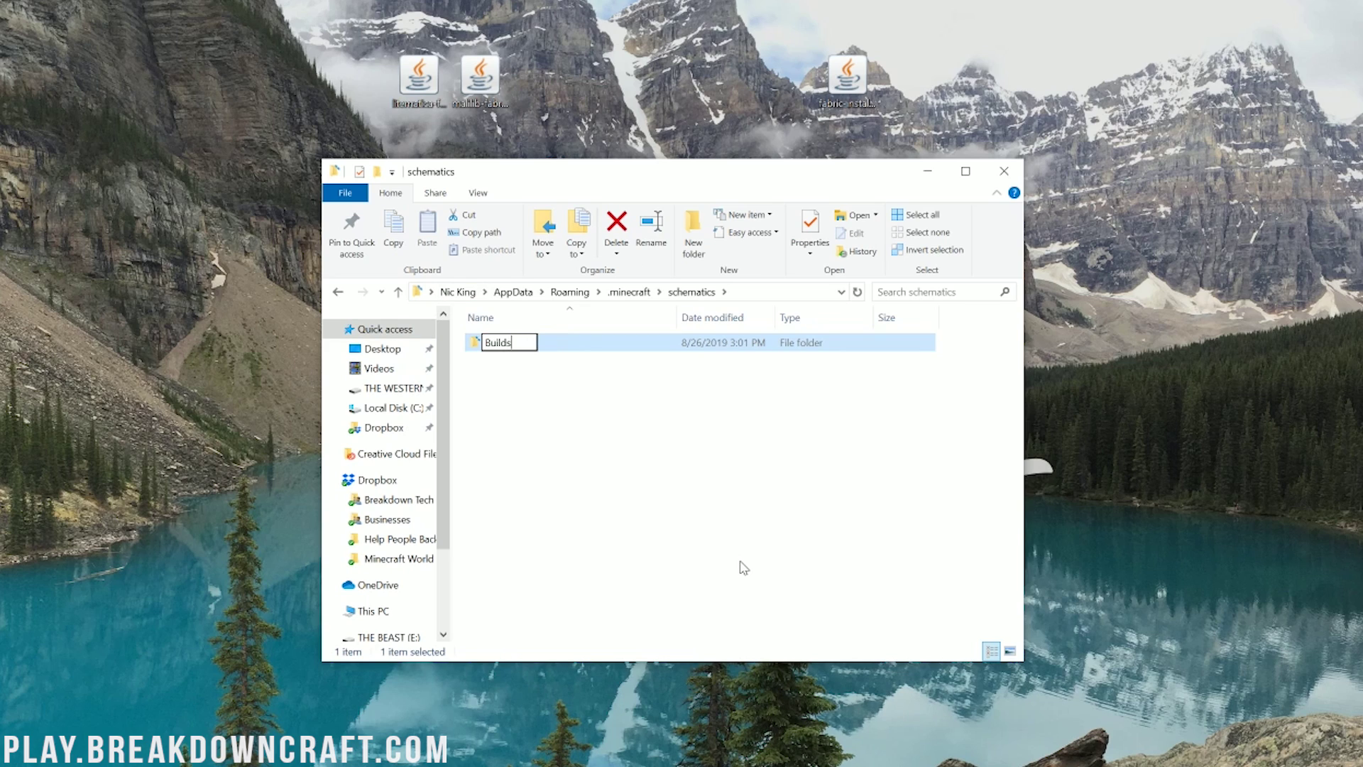
pyautogui.press('BackSpace')
pyautogui.press('BackSpace')
pyautogui.press('BackSpace')
pyautogui.press('BackSpace')
pyautogui.write('My Builds')
pyautogui.press('Return')
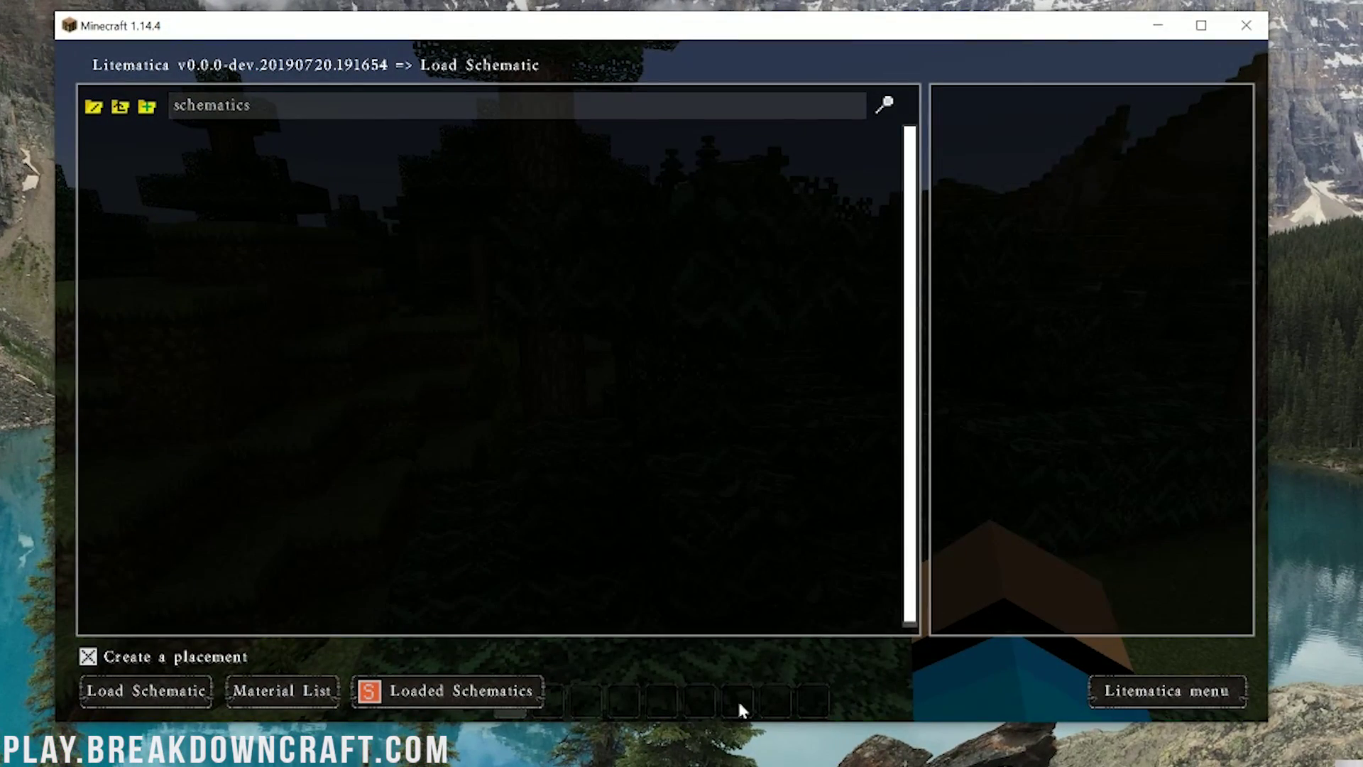
# - Open the My Builds folder in Litematica's Load Schematics browser, then check the empty Schematic Placements list
pyautogui.press('Escape')
pyautogui.press('Escape')
pyautogui.press('m')
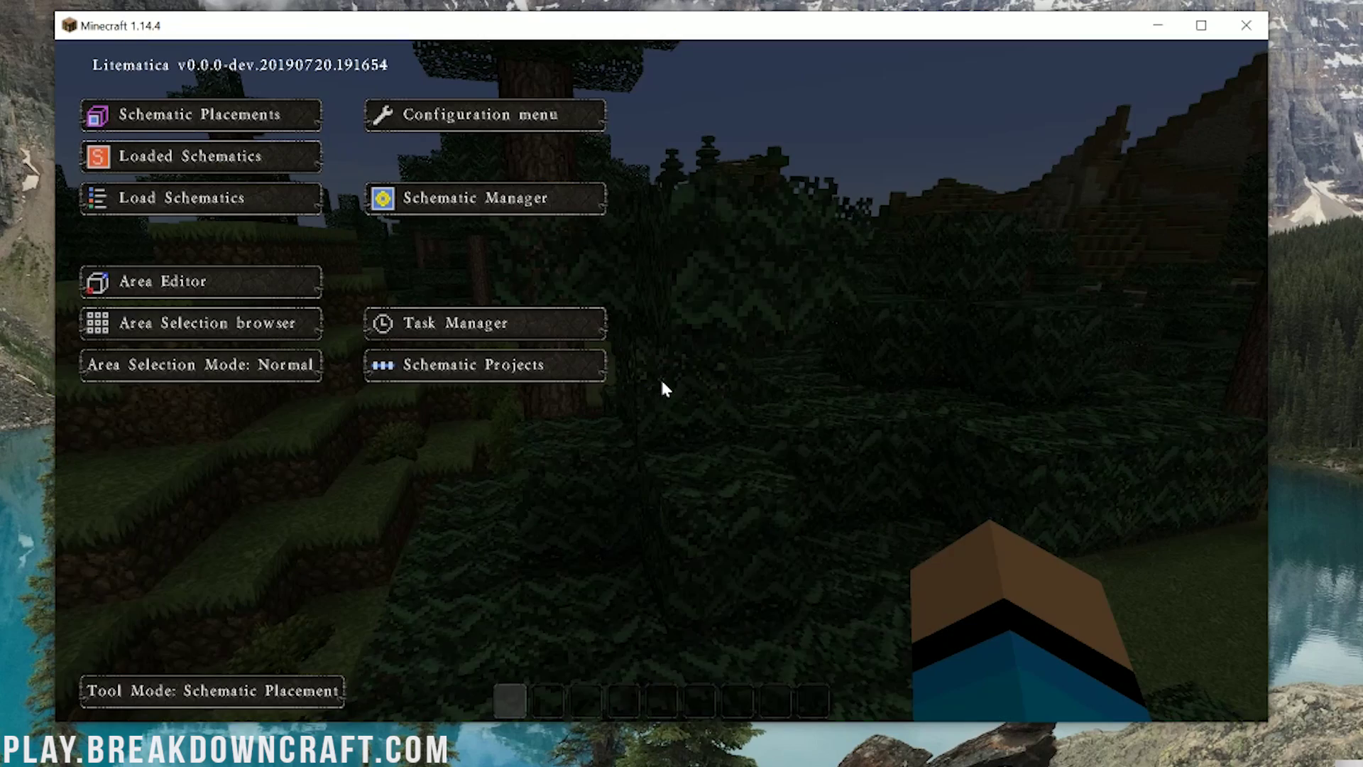
pyautogui.click(177, 202)
pyautogui.doubleClick(162, 145)
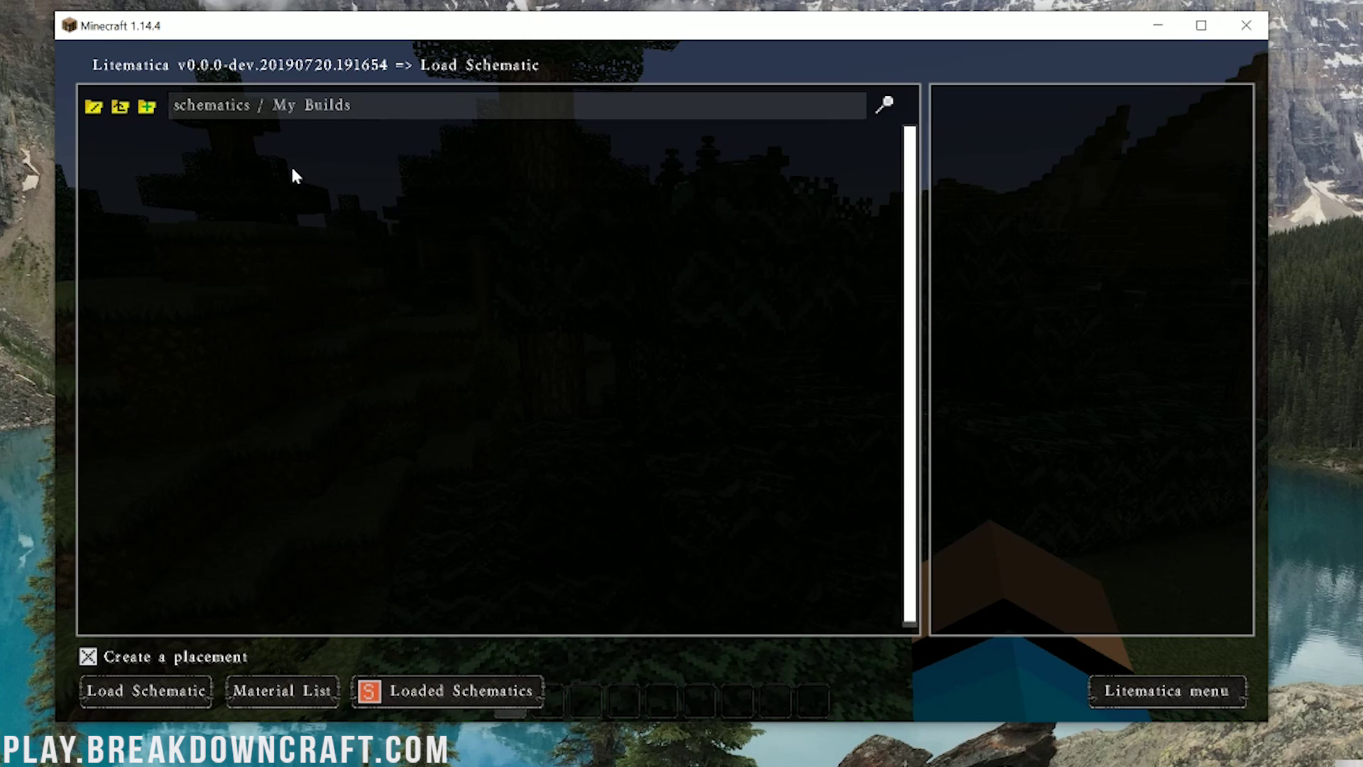
pyautogui.press('Escape')
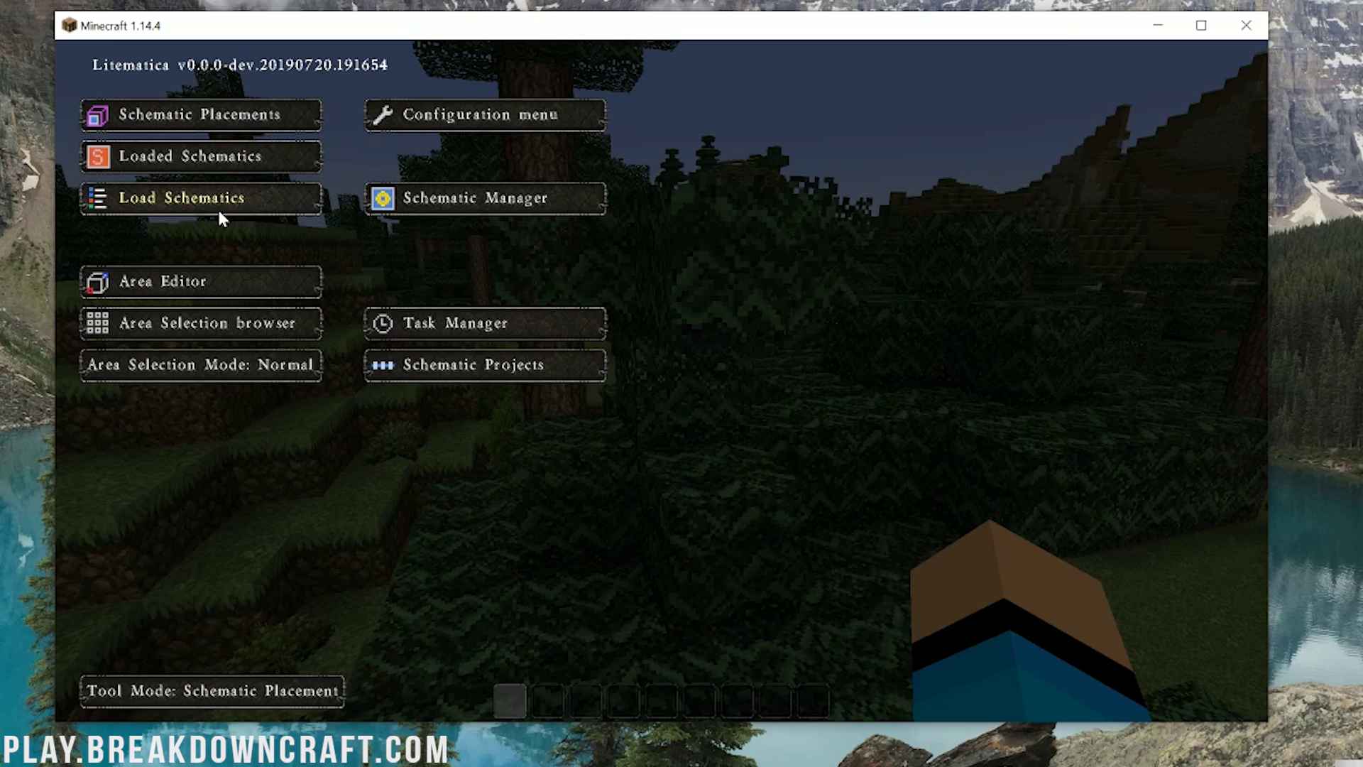
pyautogui.click(99, 115)
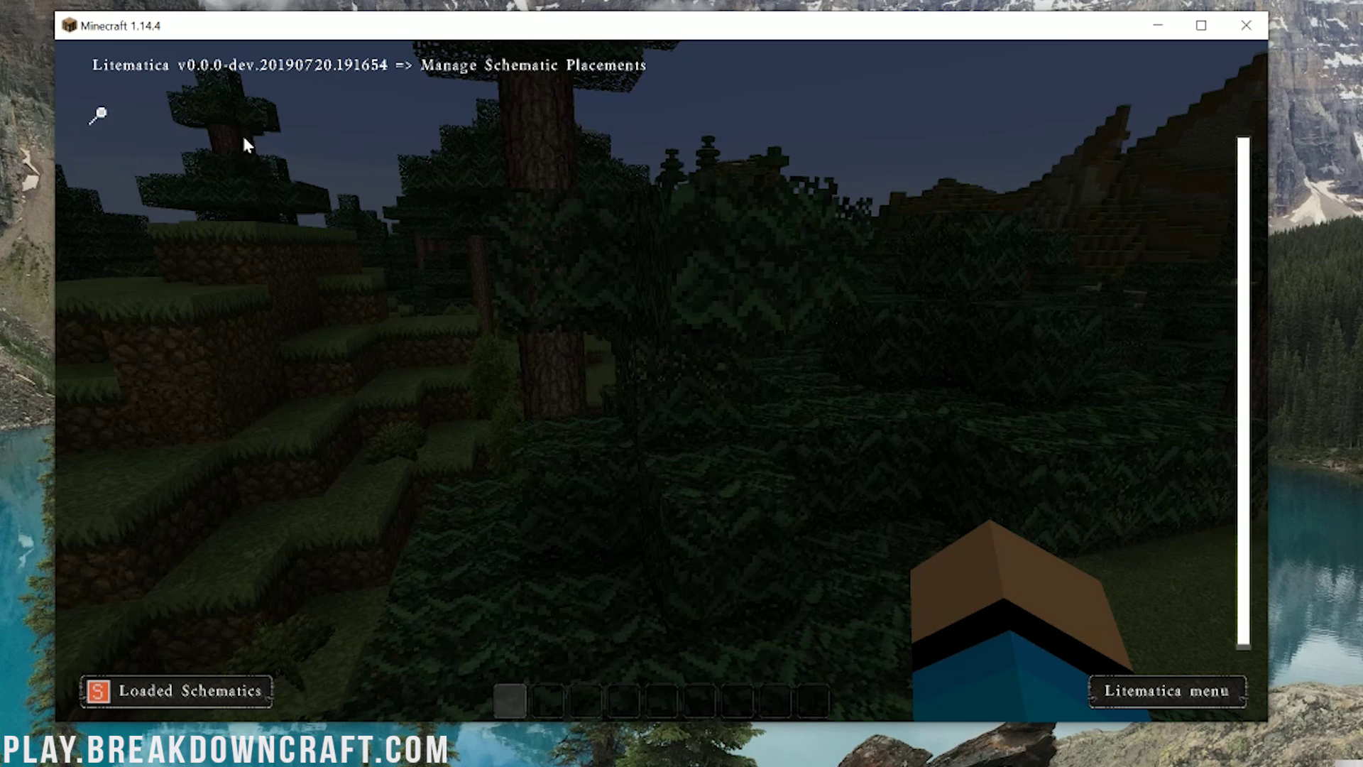
pyautogui.press('Escape')
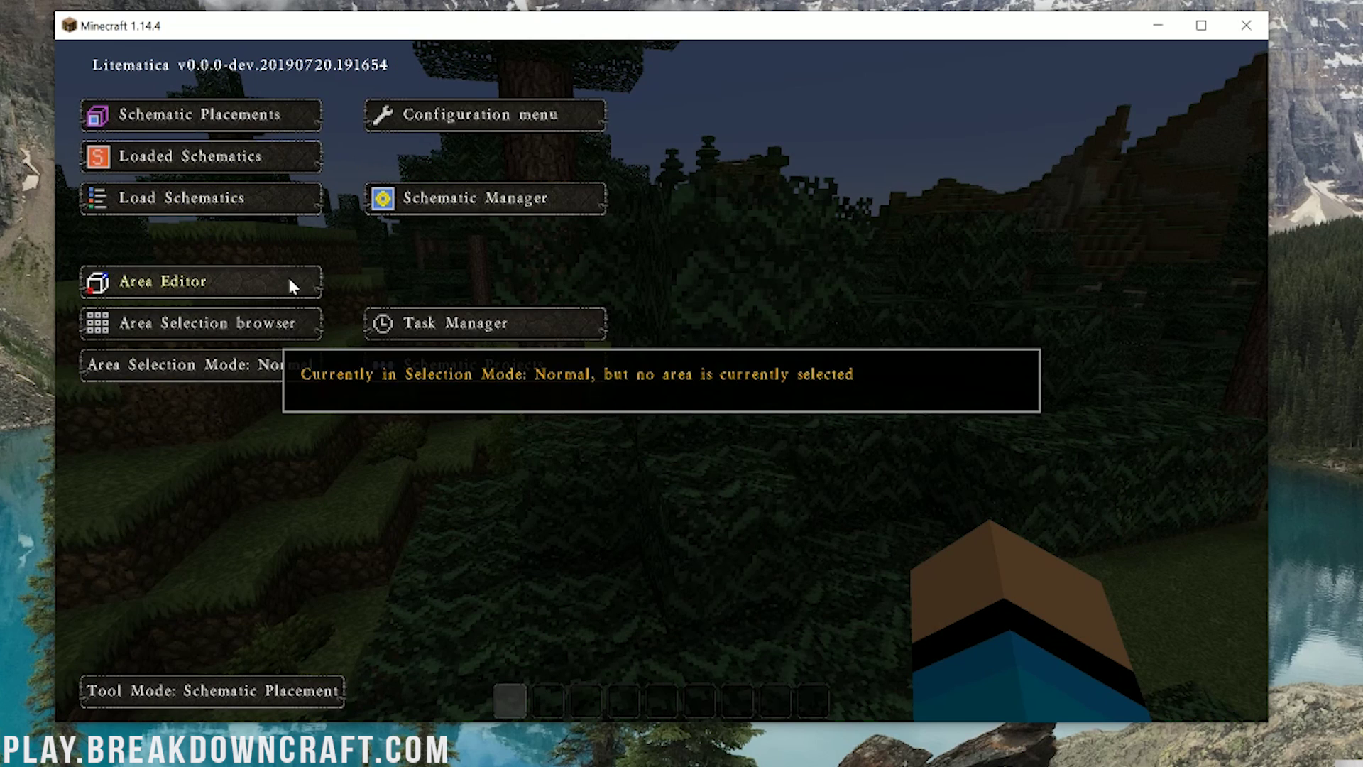